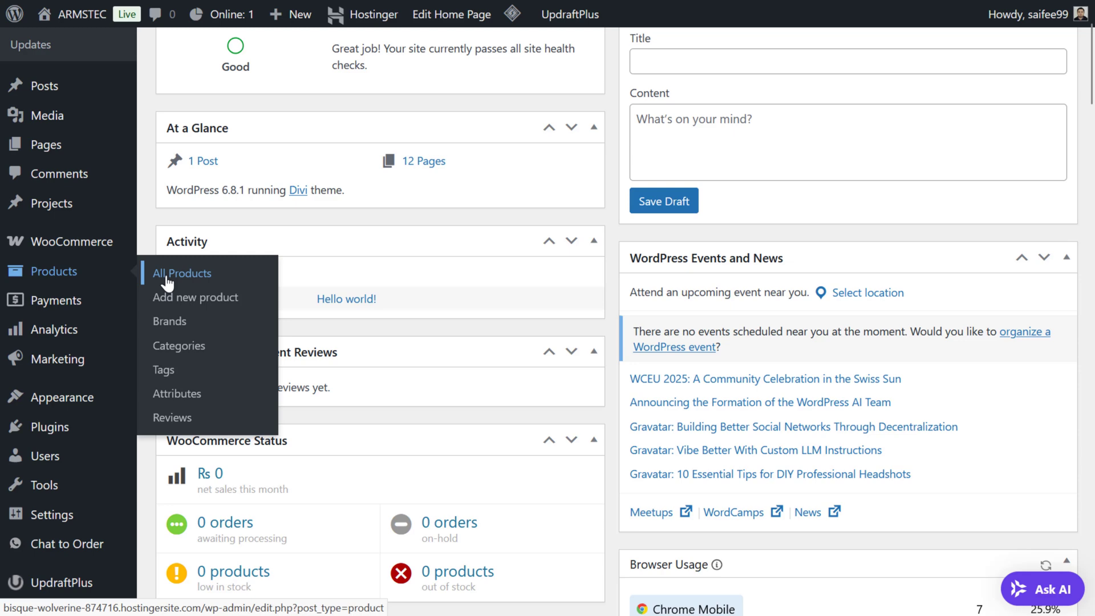
# Look through the product list, the CSV product import page and the form for adding a new product.
pyautogui.click(167, 281)
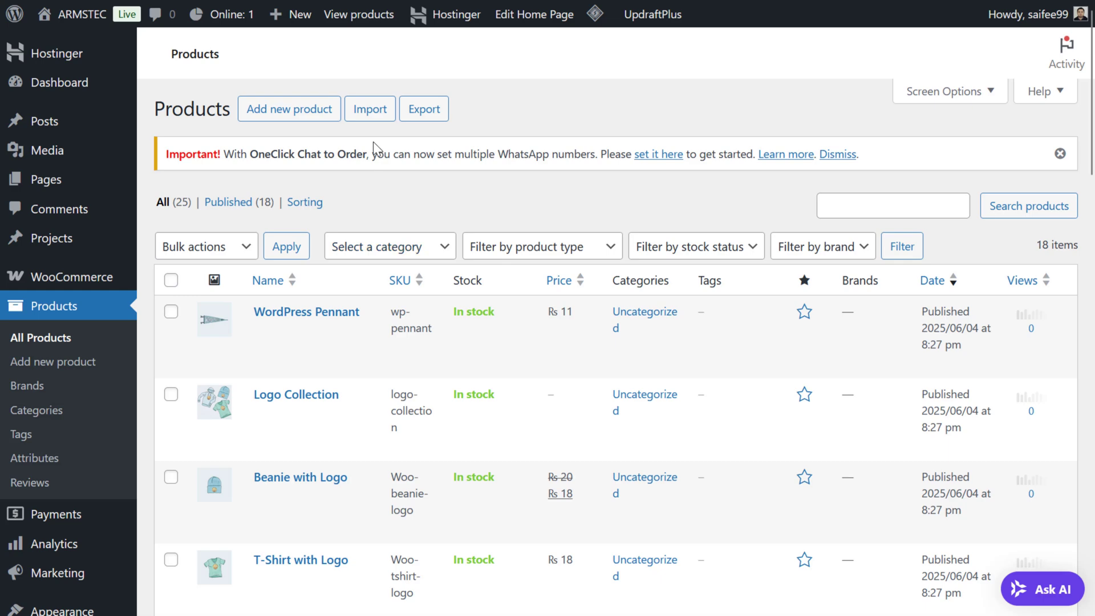
pyautogui.click(373, 114)
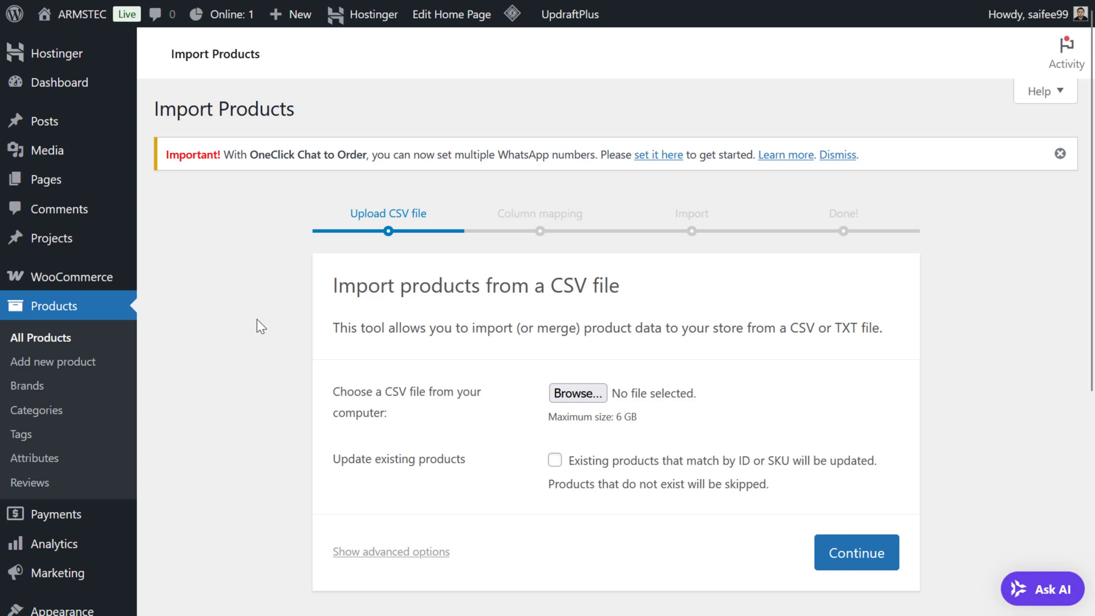
pyautogui.click(63, 368)
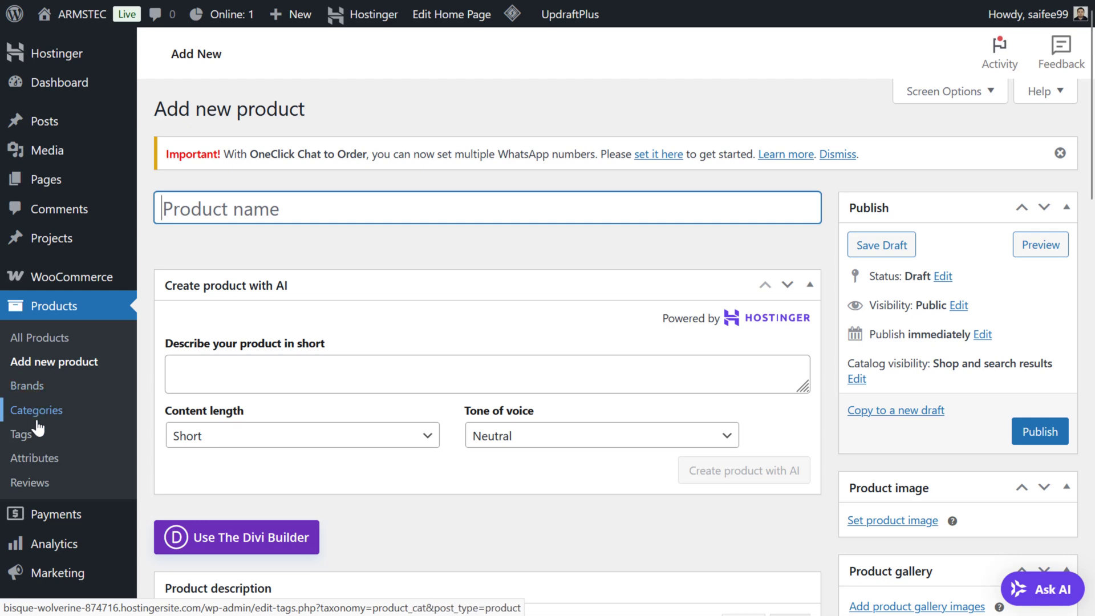
# Open the product categories and add a top-level category named ARMS.
pyautogui.click(36, 422)
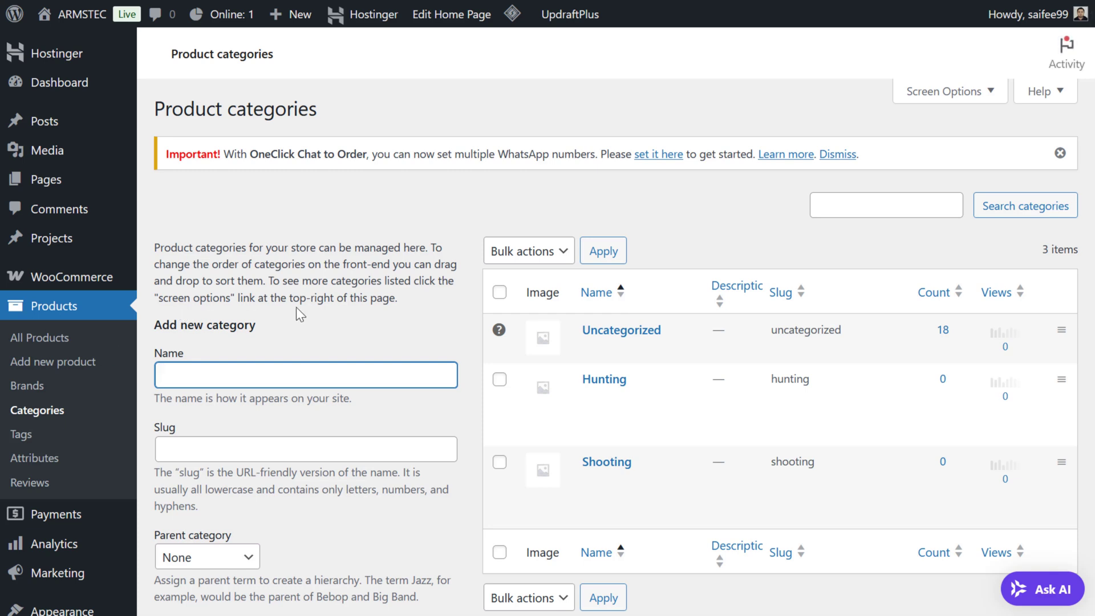
pyautogui.moveTo(647, 318)
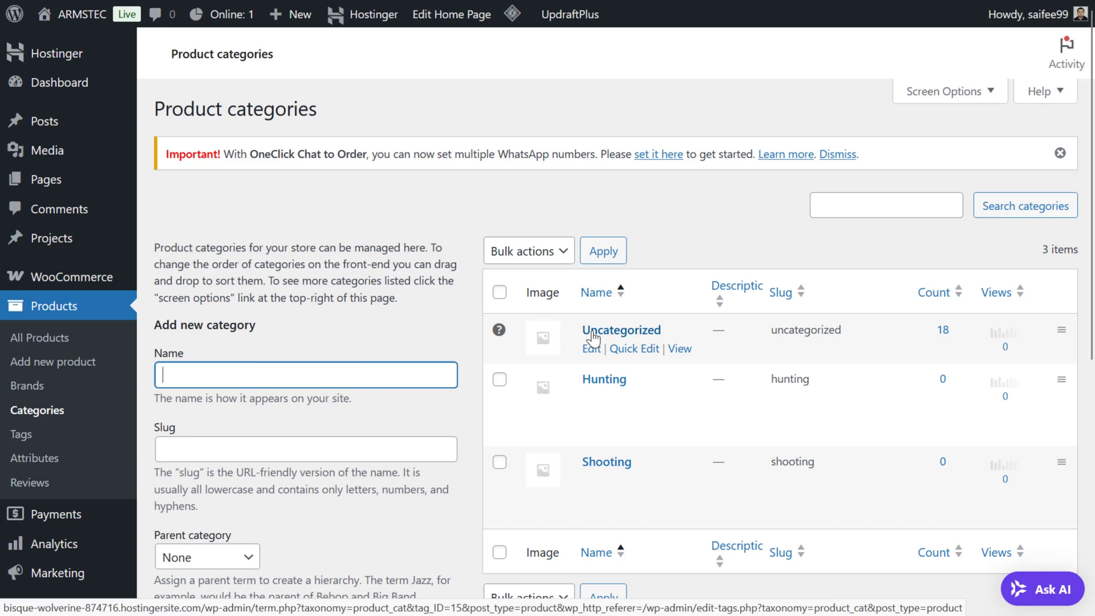
pyautogui.moveTo(583, 406)
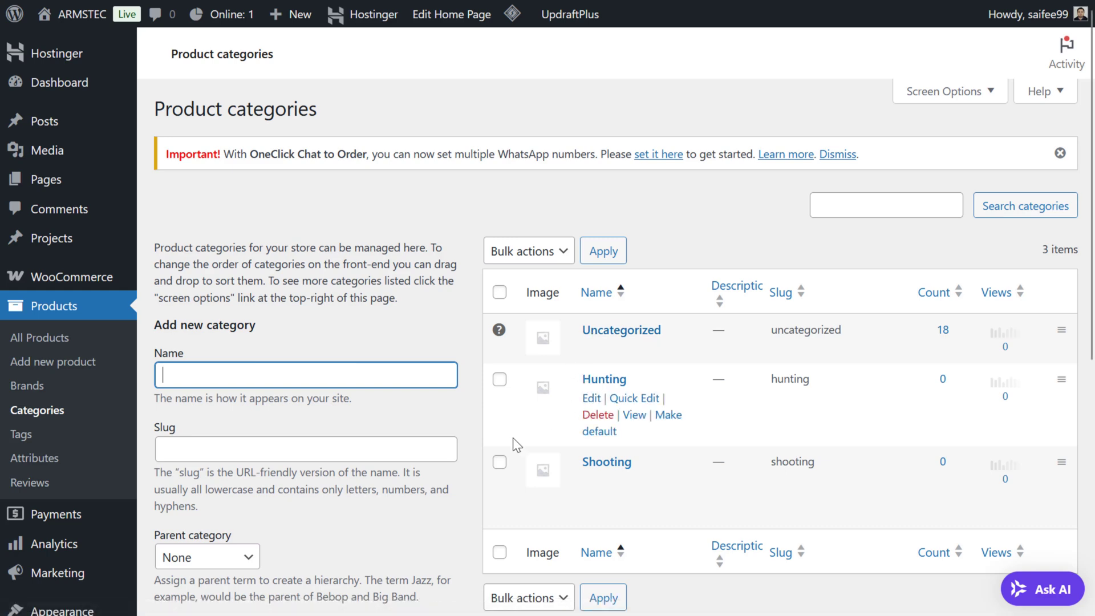
pyautogui.moveTo(598, 475)
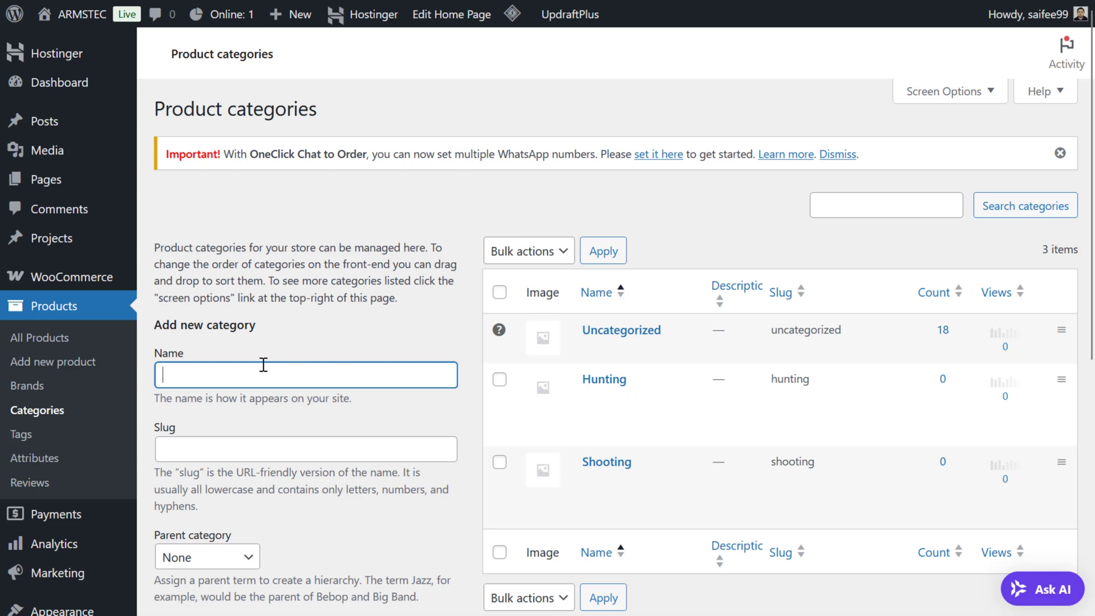
pyautogui.write('Guns')
pyautogui.hotkey('ctrl', 'a')
pyautogui.press('BackSpace')
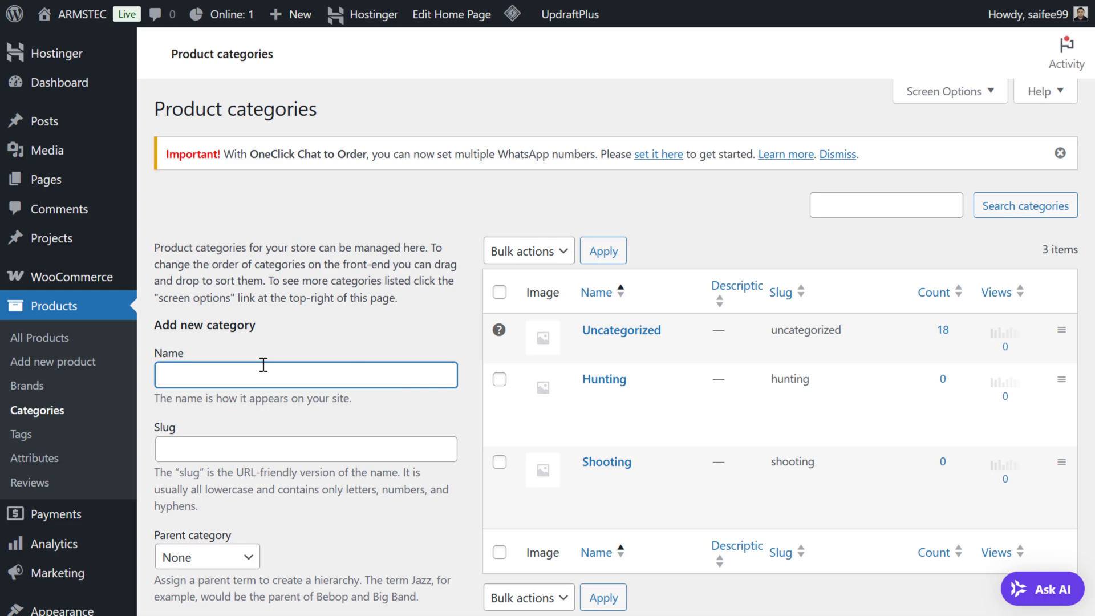
pyautogui.write('ARMS')
pyautogui.press('Return')
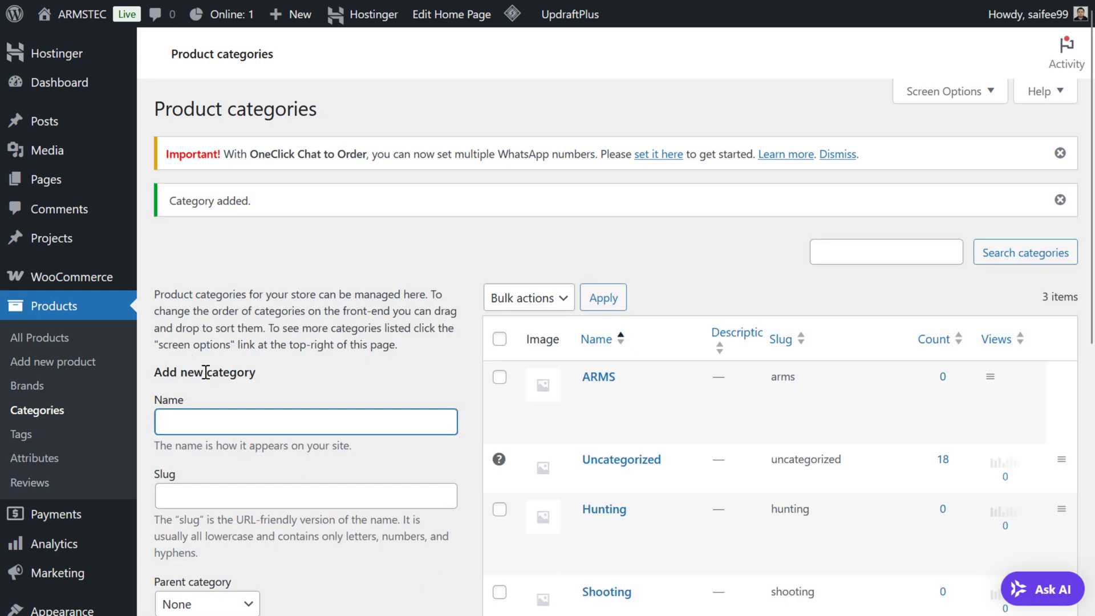
# Add a product category named Guns with ARMS as its parent category.
pyautogui.scroll(-3, 206, 372)
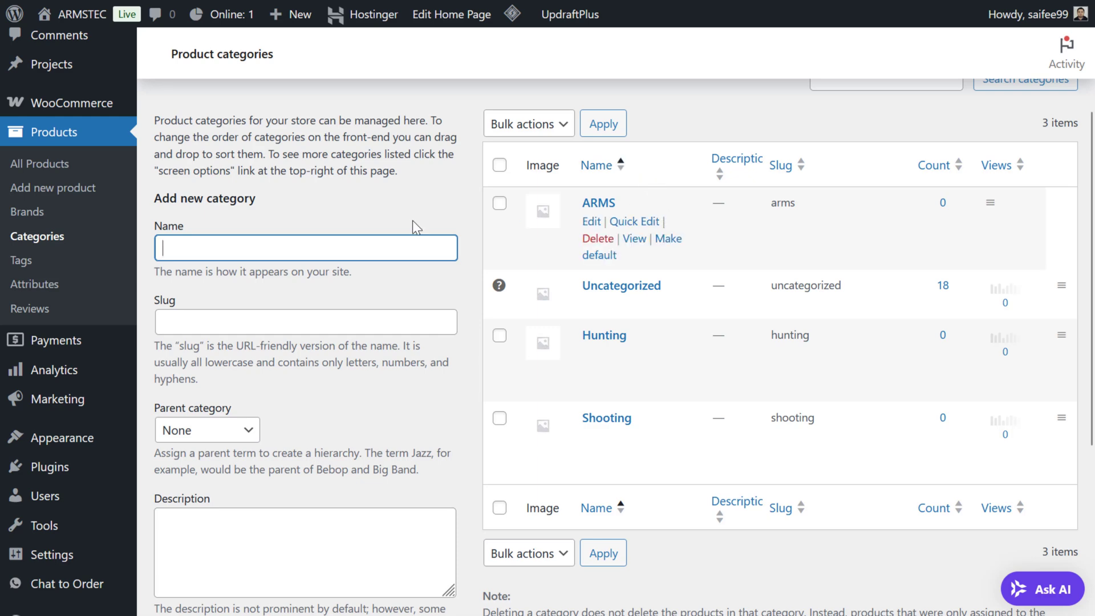
pyautogui.click(244, 250)
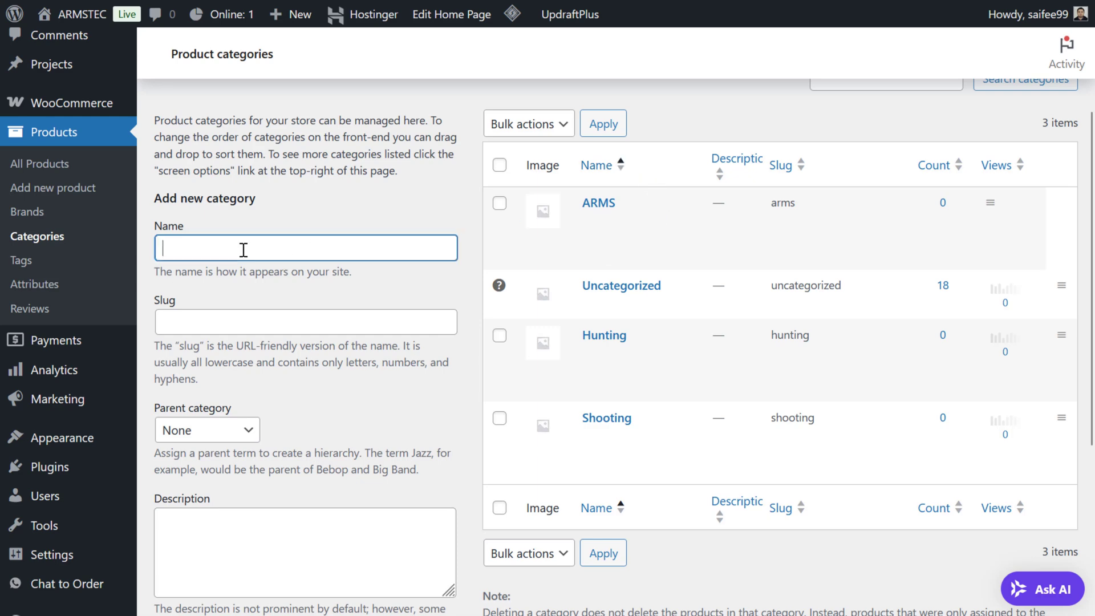
pyautogui.write('Guns')
pyautogui.click(179, 429)
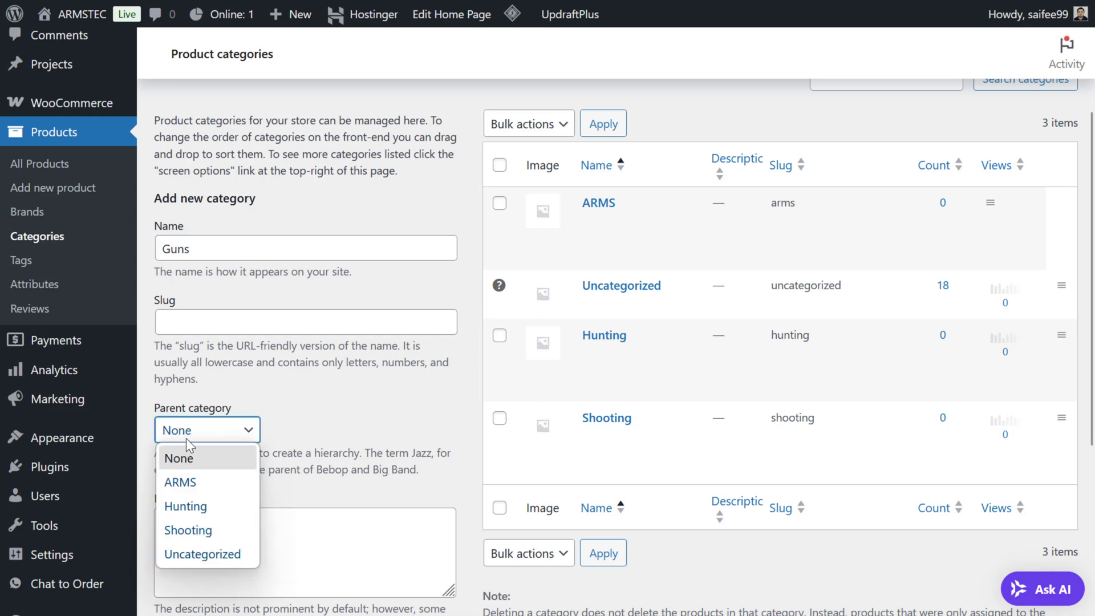
pyautogui.click(200, 482)
pyautogui.scroll(-3, 204, 480)
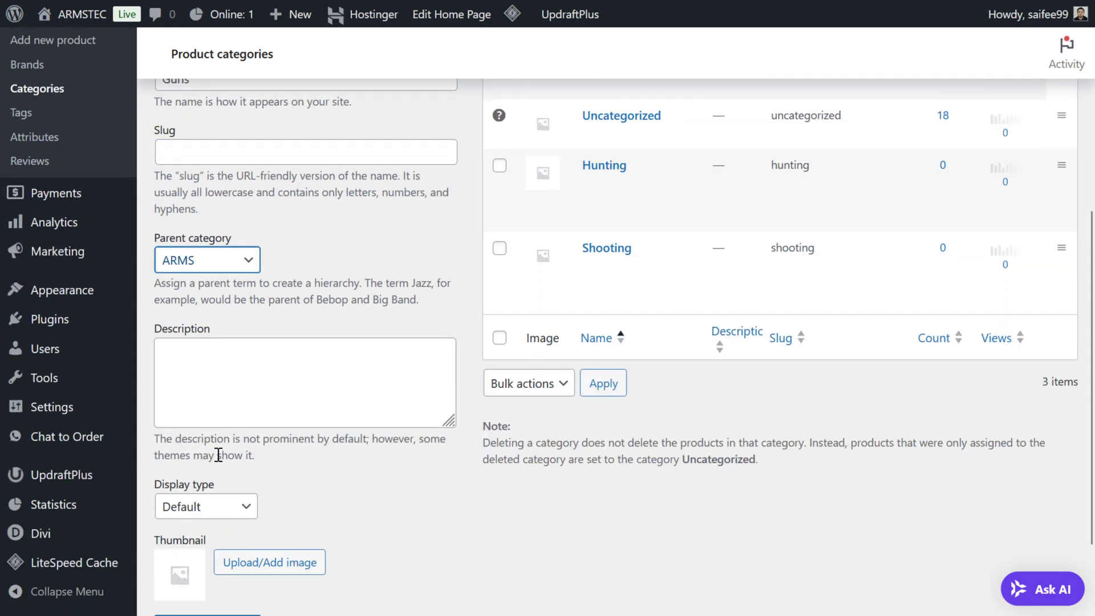
pyautogui.scroll(-2, 208, 519)
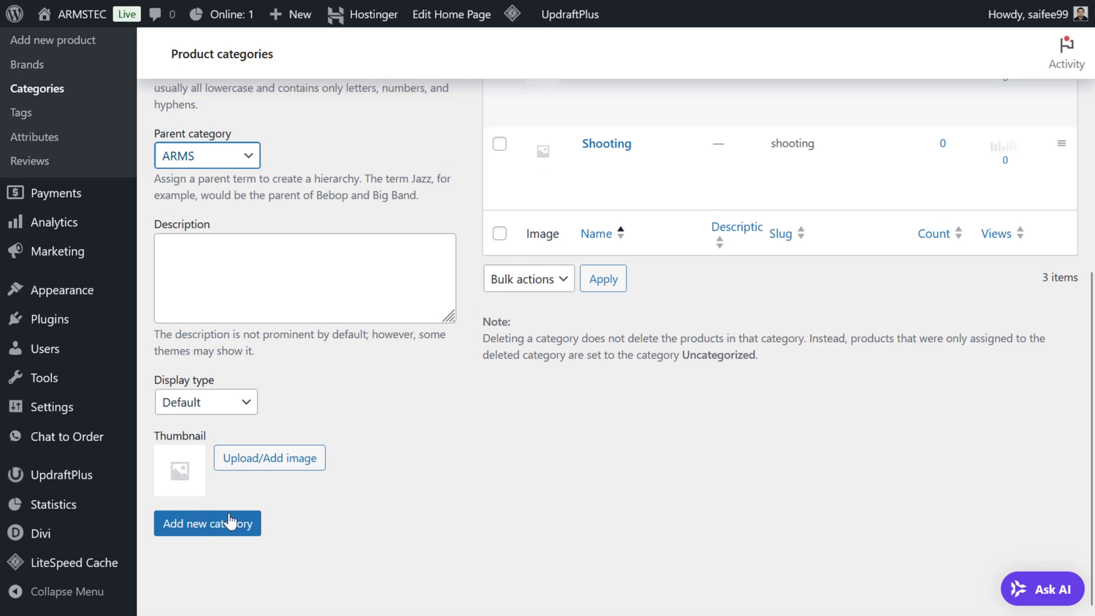
pyautogui.click(230, 522)
# Add the product categories Pistols and Rifles, both with ARMS as parent category.
pyautogui.scroll(5, 412, 396)
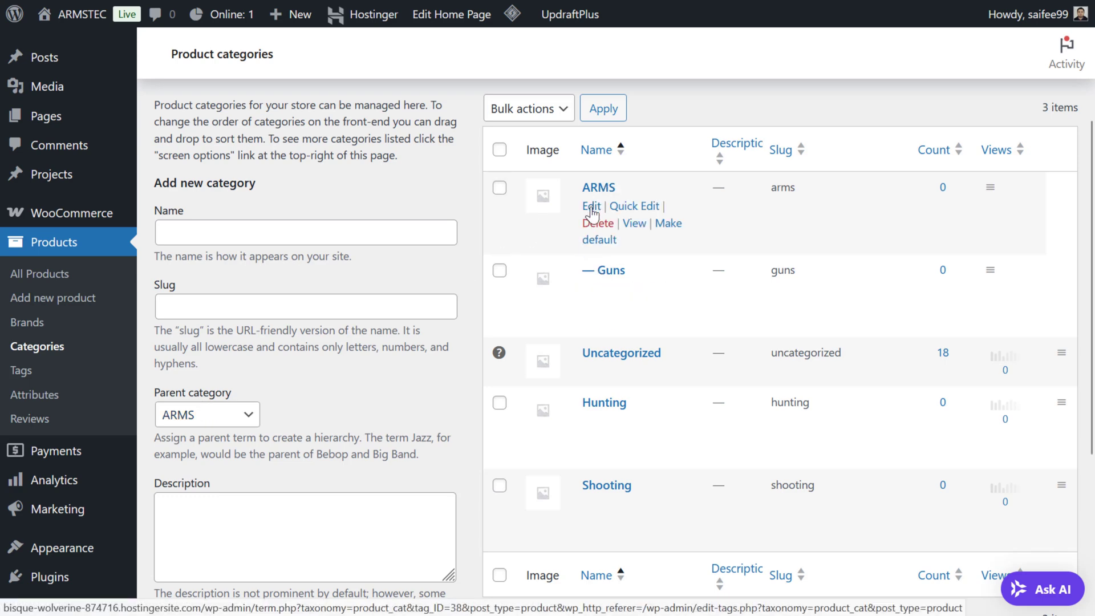
pyautogui.click(262, 229)
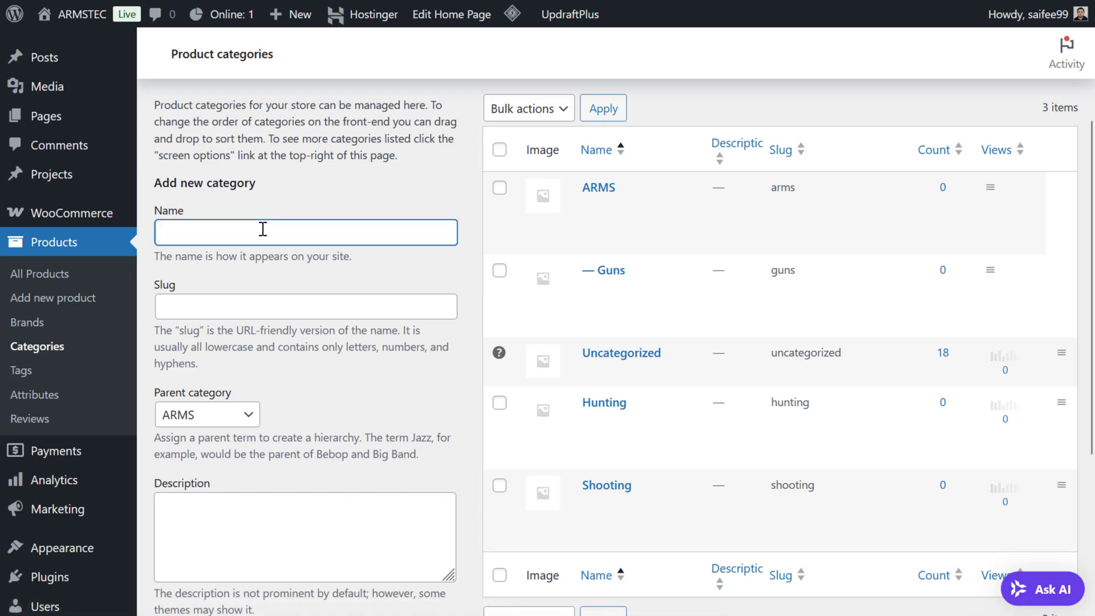
pyautogui.write('Pistols')
pyautogui.press('Return')
pyautogui.write('Rifles')
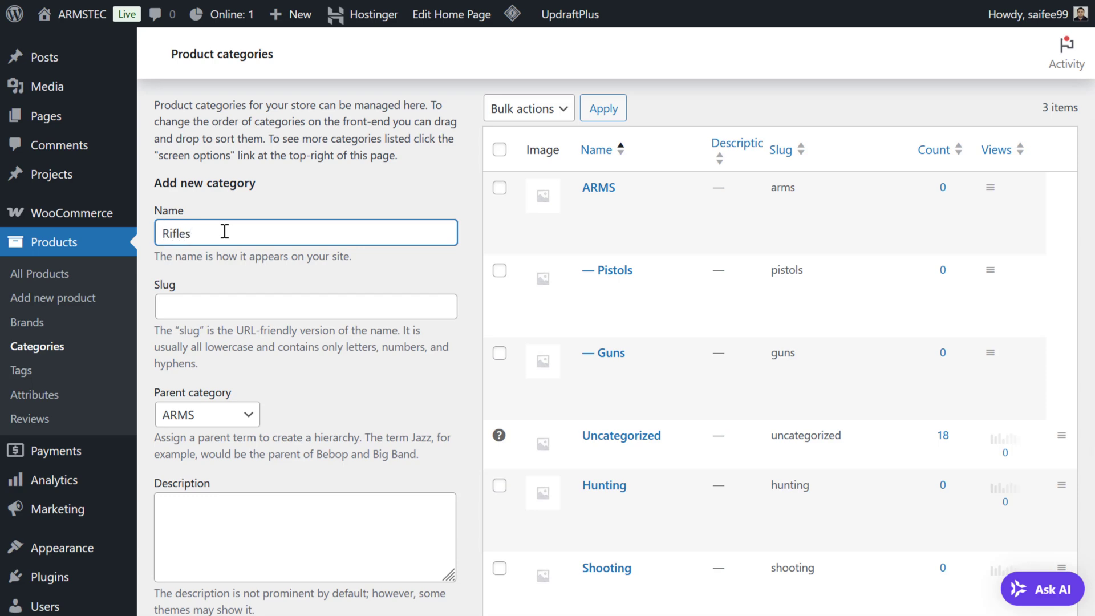
pyautogui.press('Return')
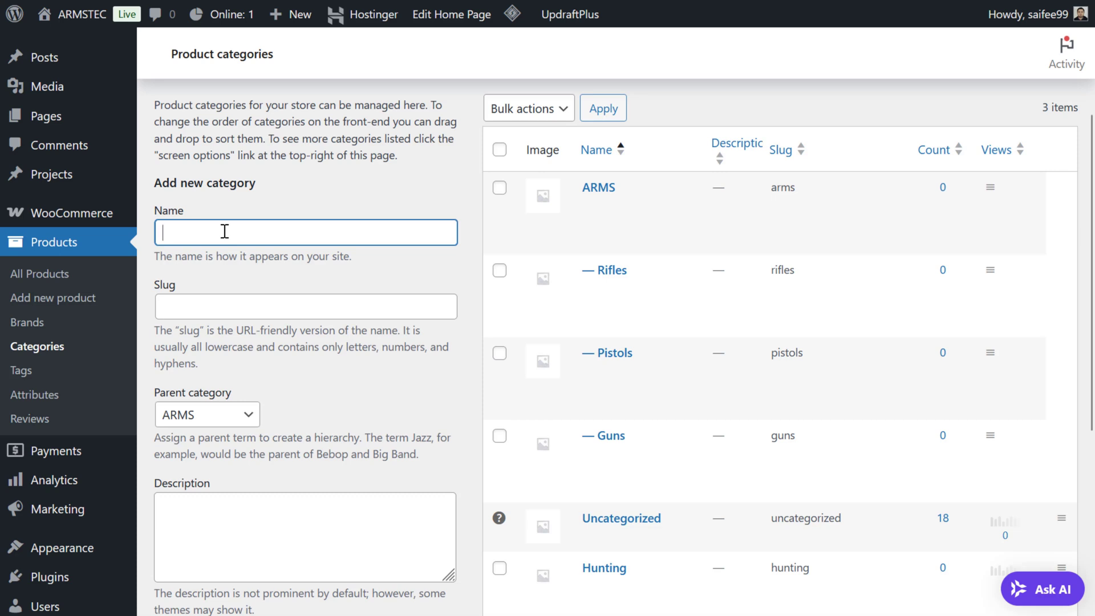
# Set the parent category to None and add a product category named Accessories.
pyautogui.click(197, 413)
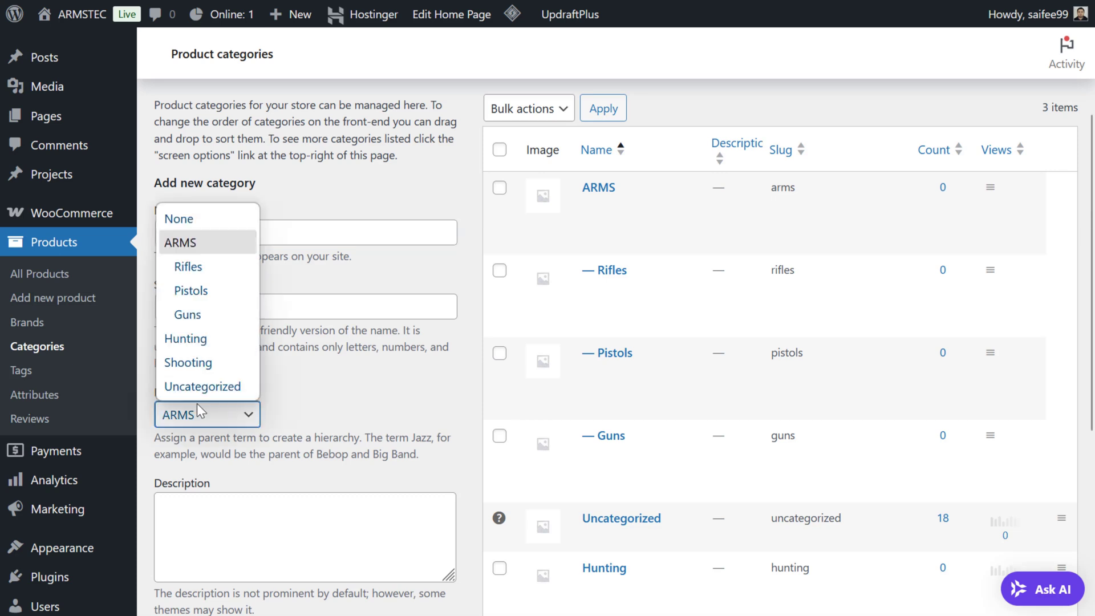
pyautogui.click(196, 227)
pyautogui.click(204, 229)
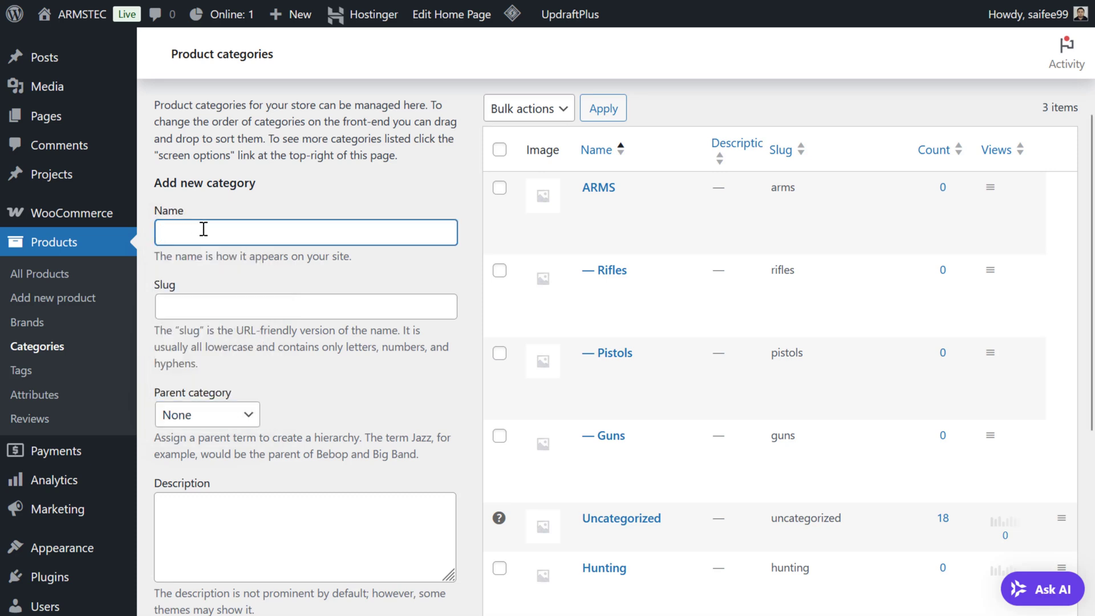
pyautogui.write('Access')
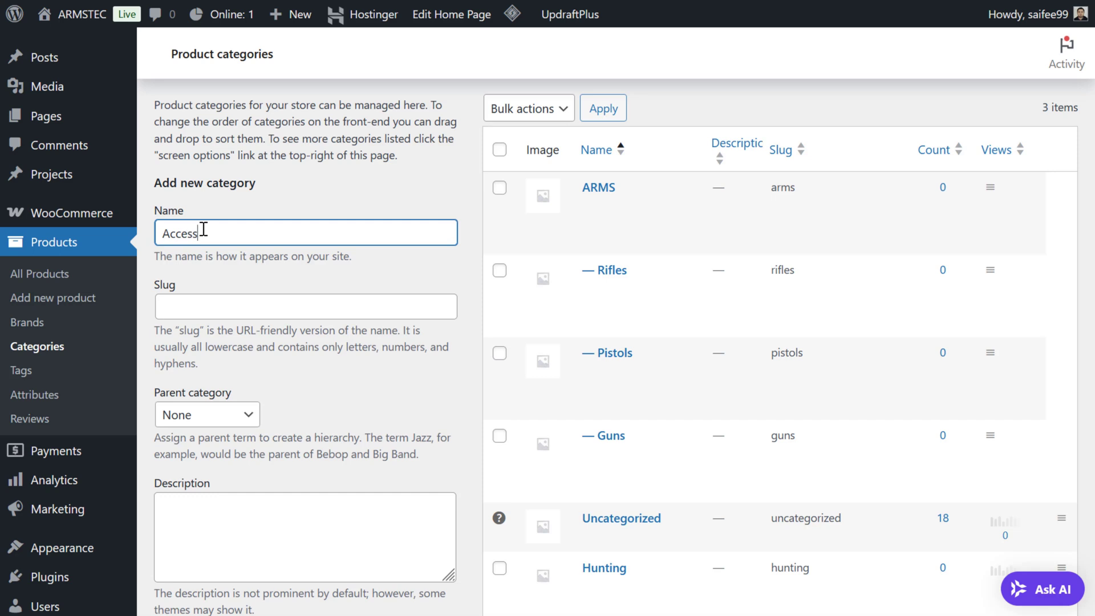
pyautogui.write('ories')
pyautogui.press('Return')
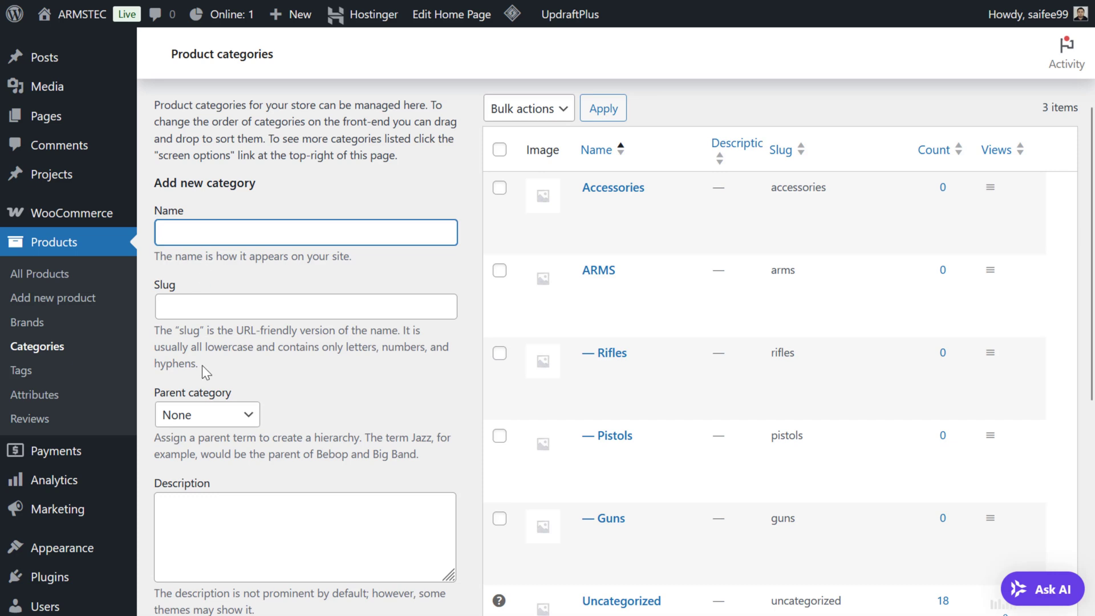
# Add a product category named Shooting Accessories with Accessories as its parent category.
pyautogui.write('Shooting Accees')
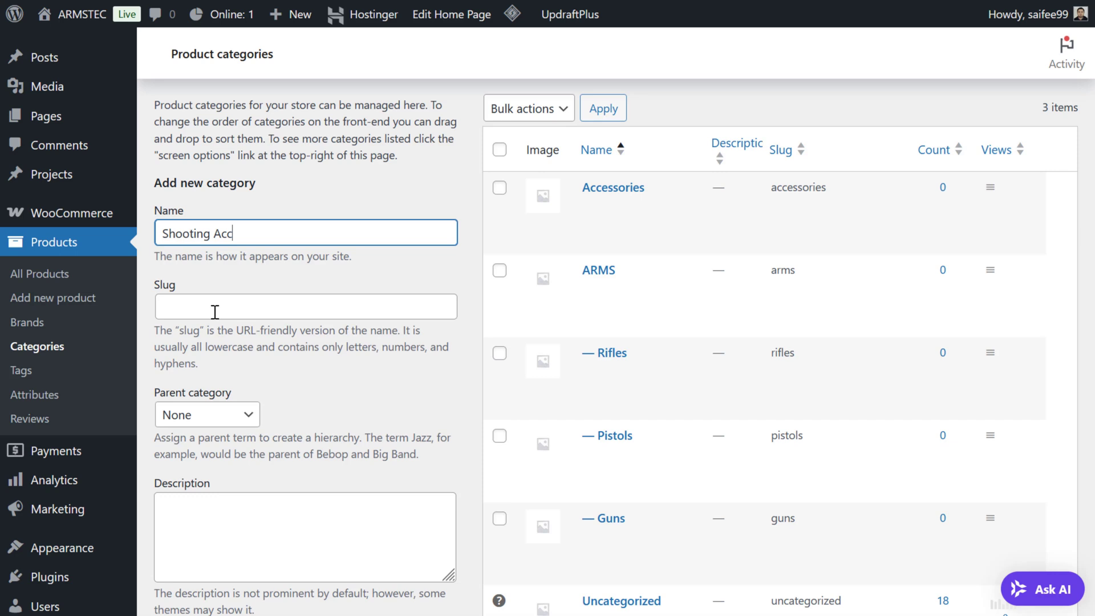
pyautogui.press('BackSpace')
pyautogui.press('BackSpace')
pyautogui.write('ssories')
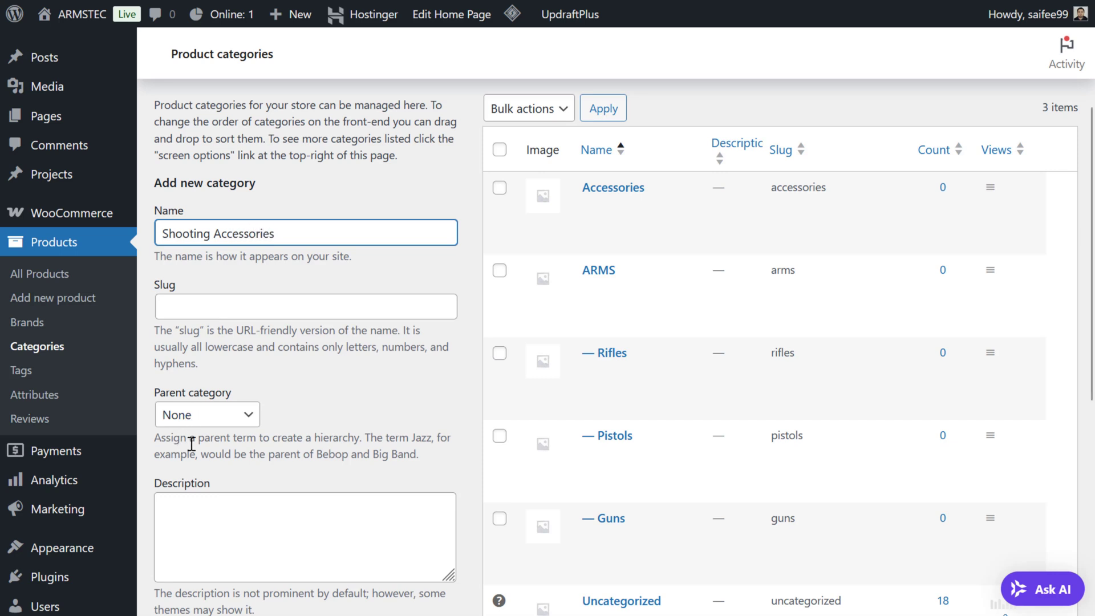
pyautogui.click(201, 421)
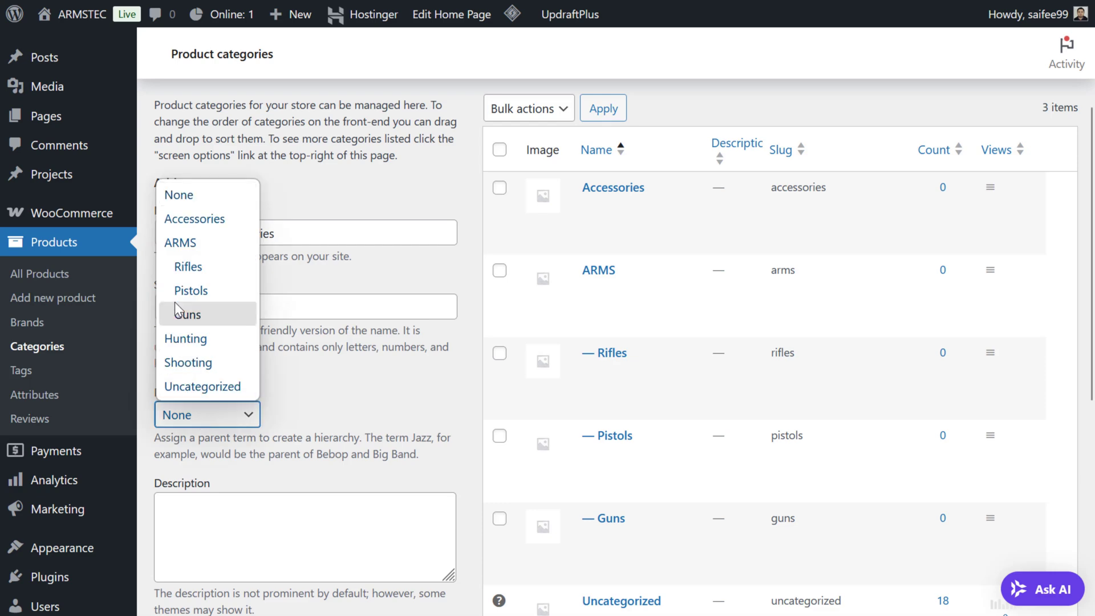
pyautogui.click(188, 219)
pyautogui.click(284, 222)
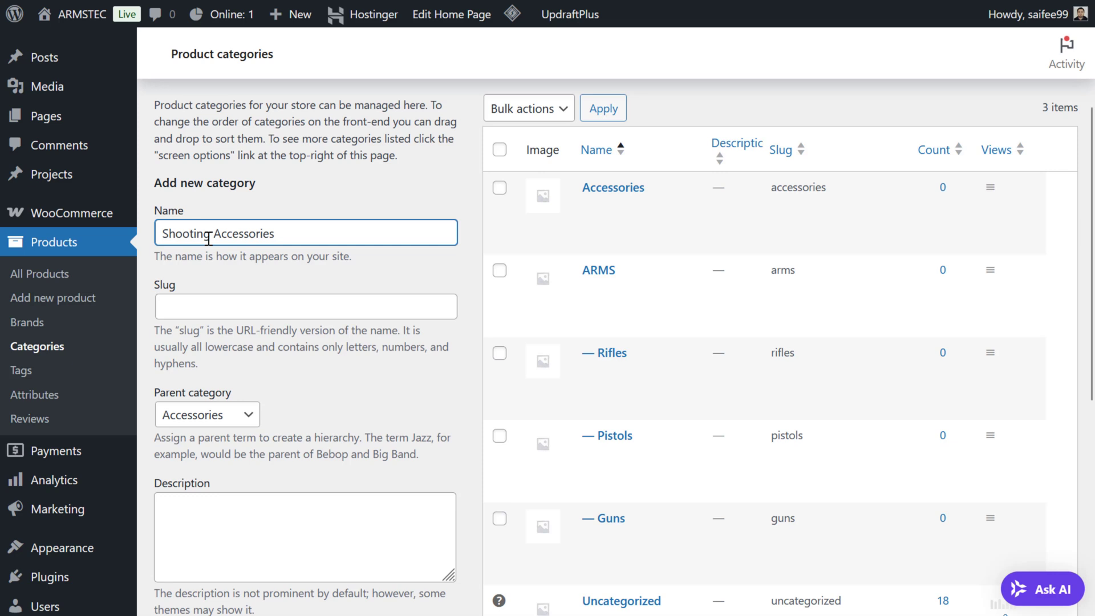
pyautogui.press('Return')
# Add a product category named Hunting Accessories under the Accessories parent category.
pyautogui.write('H')
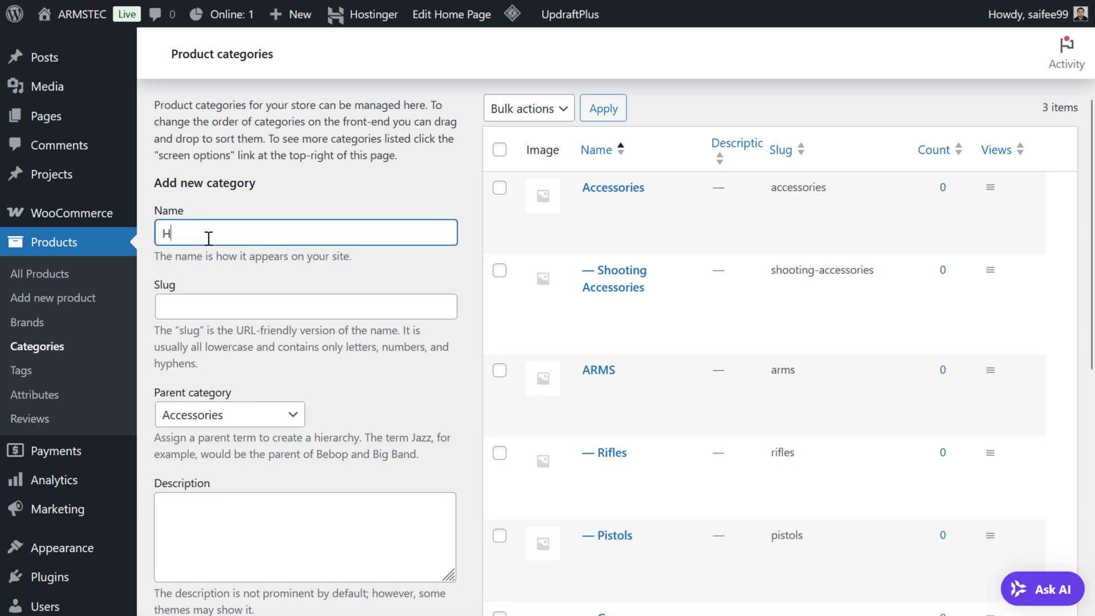
pyautogui.write('unting Ac')
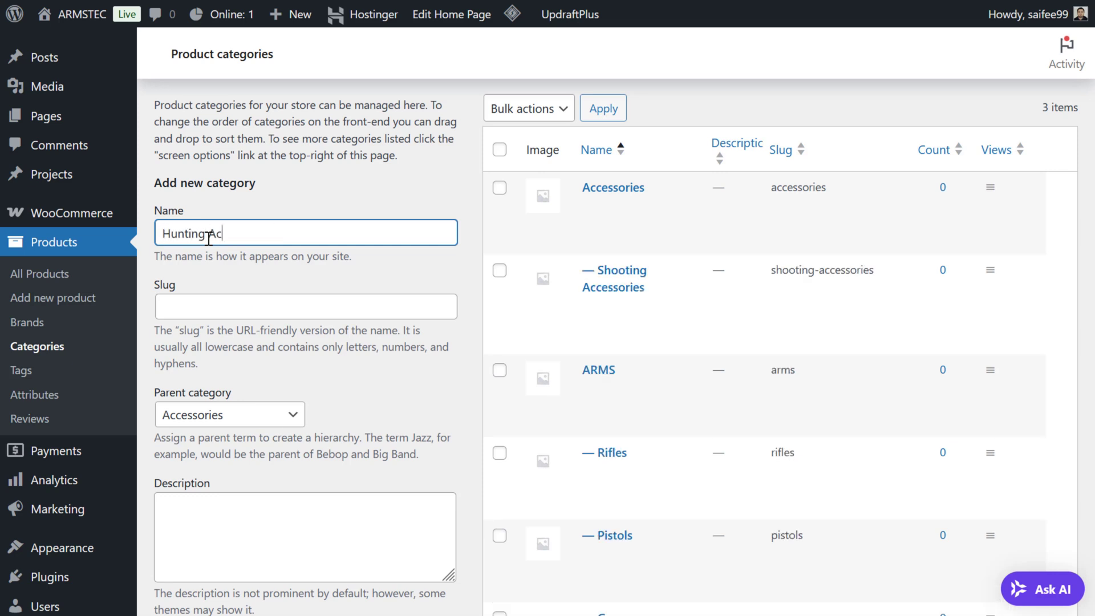
pyautogui.write('cessories')
pyautogui.press('Return')
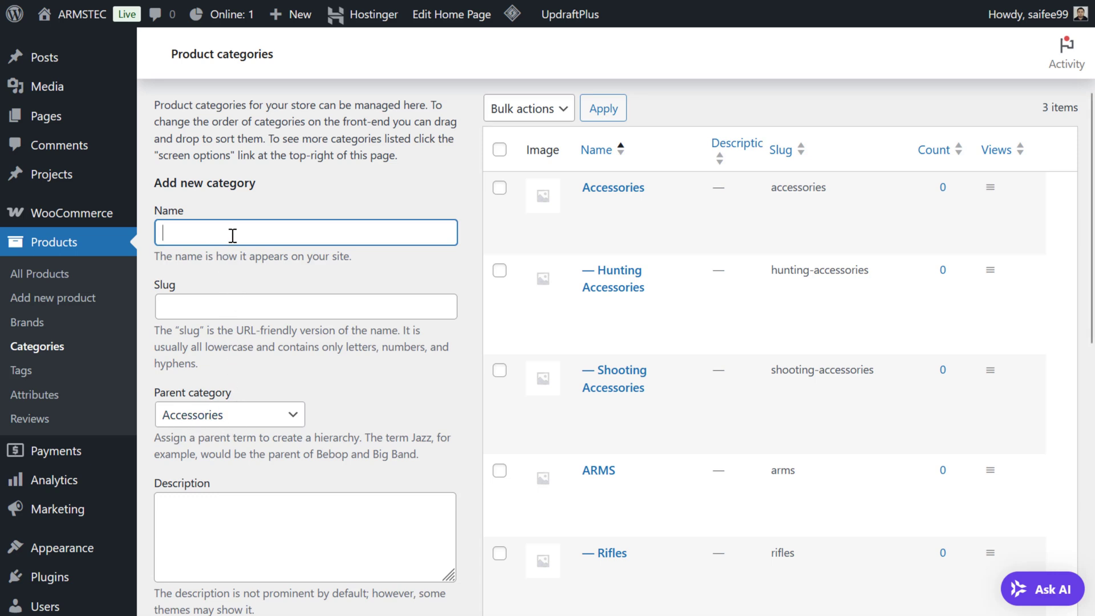
# Add the product categories Bags and Gun Holders, both under the Accessories parent category.
pyautogui.write('Bags')
pyautogui.press('Return')
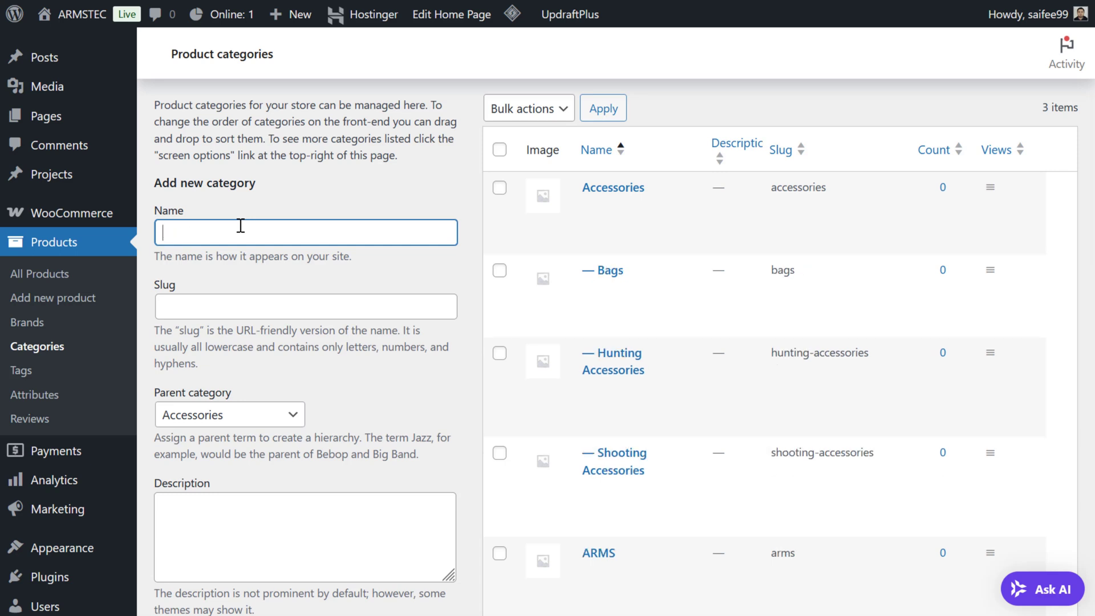
pyautogui.write('Gun ')
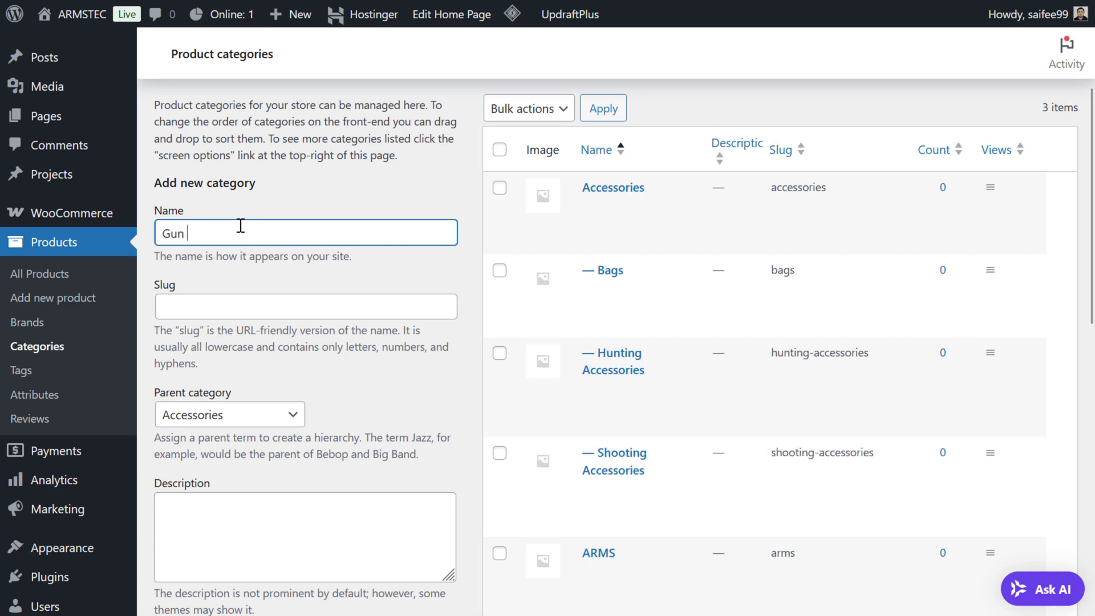
pyautogui.write('Holders')
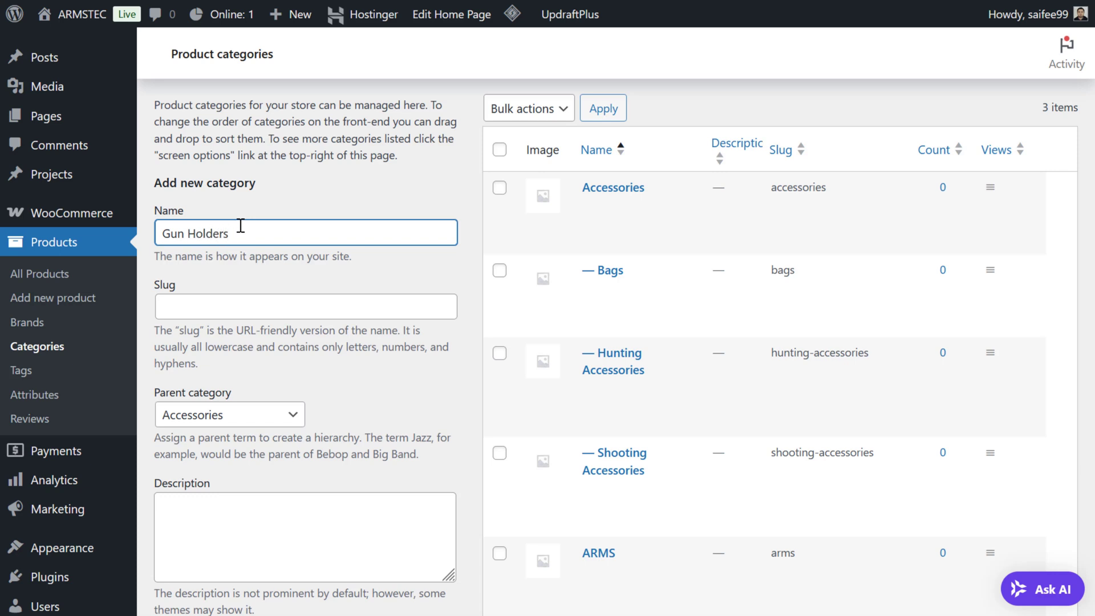
pyautogui.press('Return')
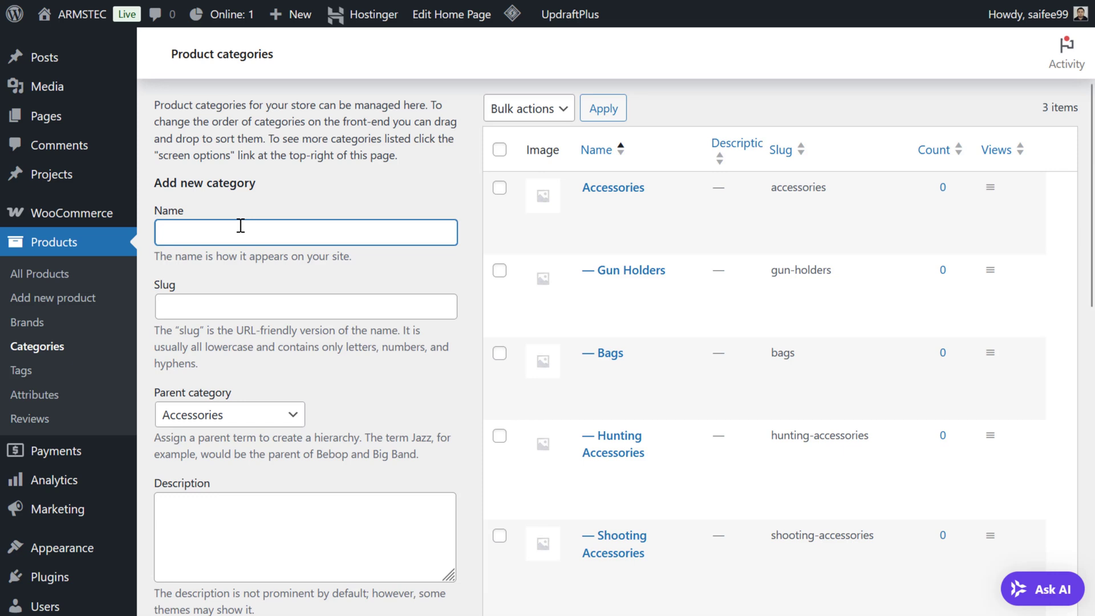
# Open the product brands and add a new brand named Bretta.
pyautogui.click(35, 325)
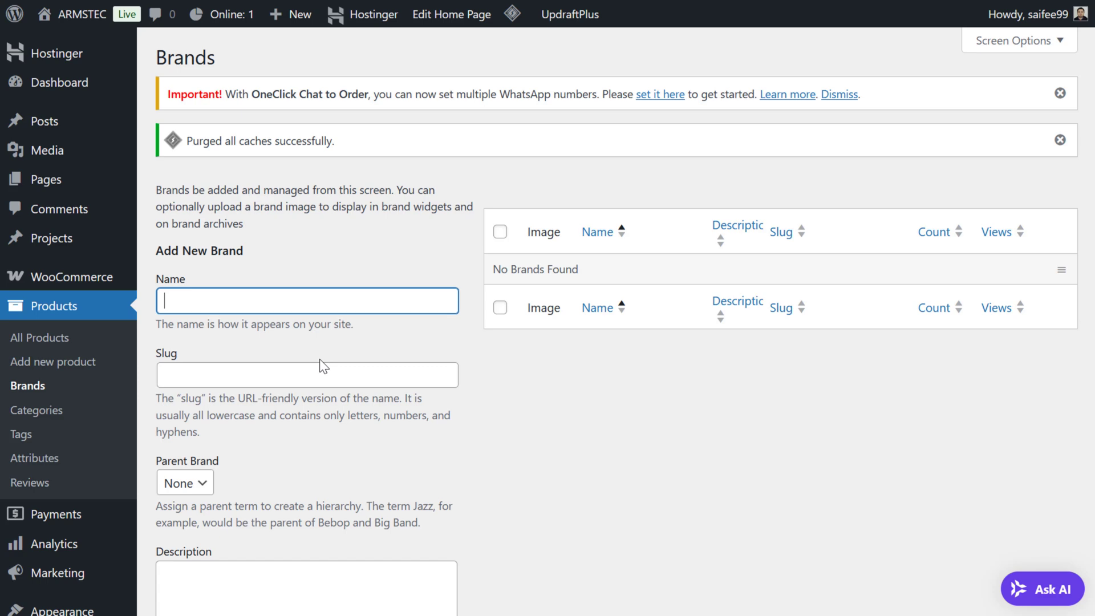
pyautogui.write('Bretta')
pyautogui.press('Return')
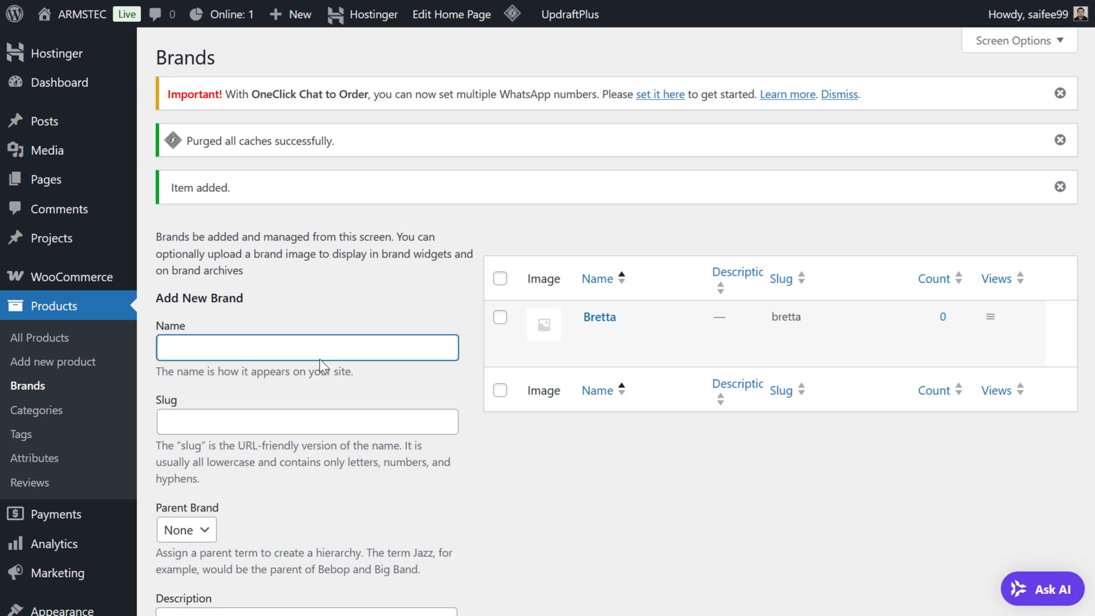
# Add the brands Smith & Wesson, Ruger and Armscor, and open the Armscor brand for editing.
pyautogui.write('Smith & Wisson')
pyautogui.press('Return')
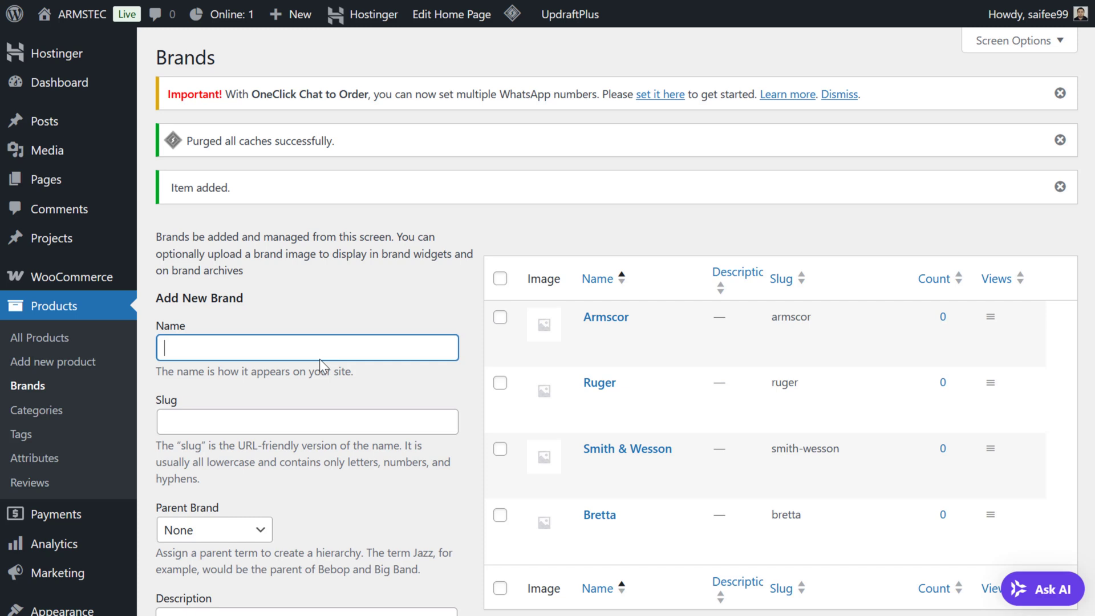
pyautogui.scroll(-2, 320, 359)
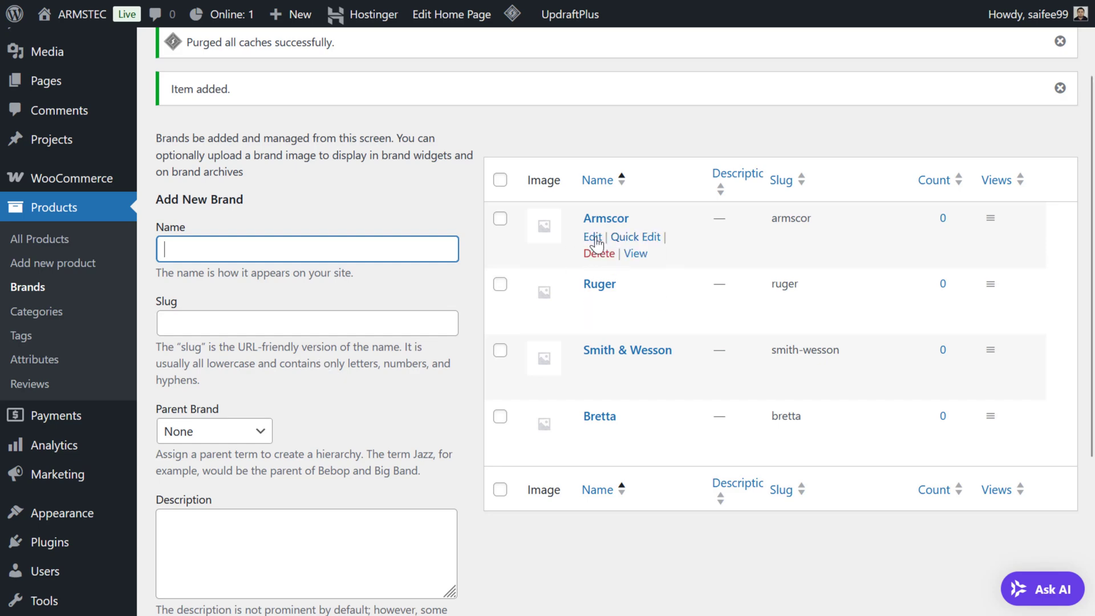
pyautogui.click(593, 240)
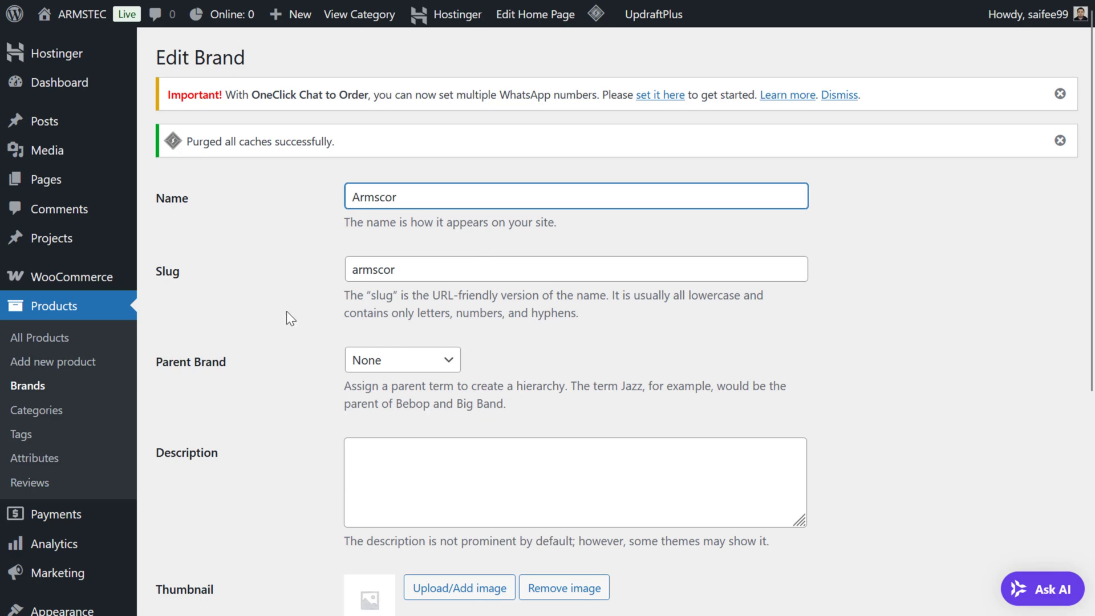
pyautogui.scroll(-2, 289, 318)
pyautogui.scroll(2, 289, 319)
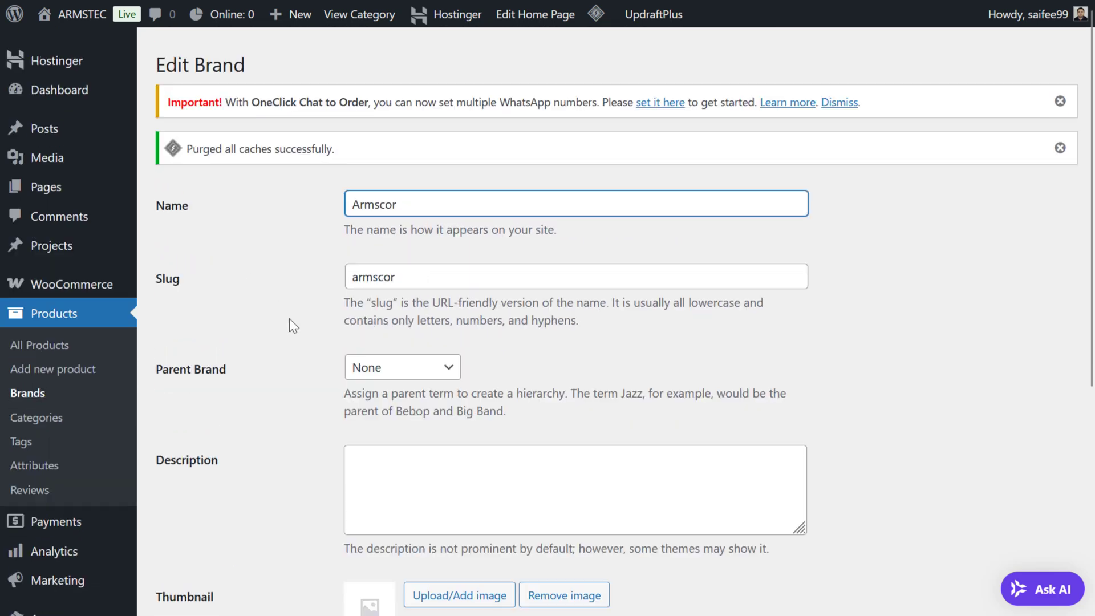
pyautogui.scroll(-1, 290, 319)
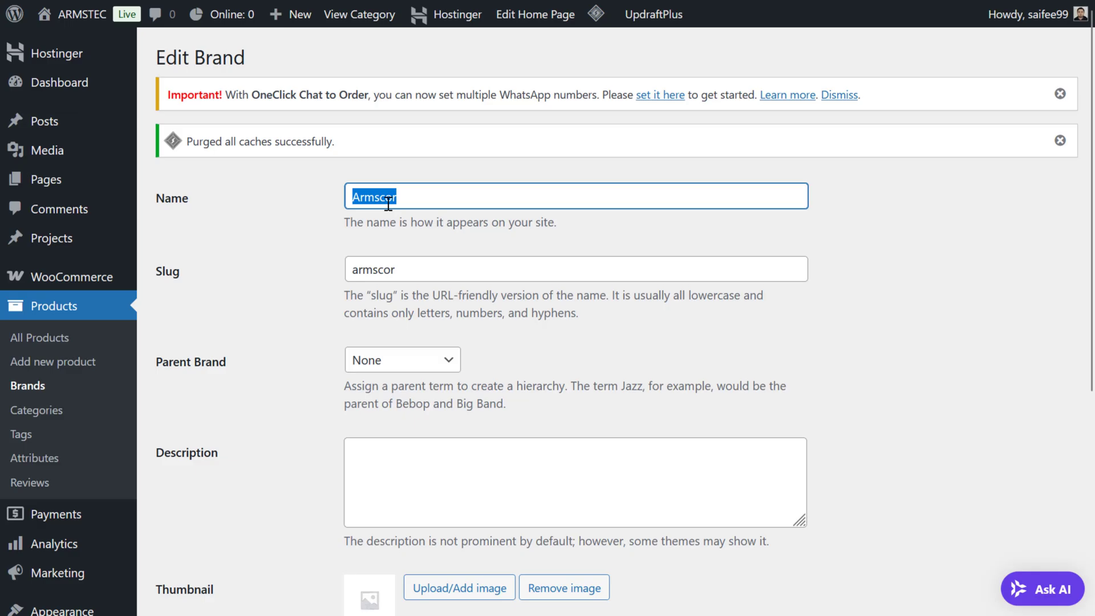
# Search the web for Armscor and copy the company description from the search result's overview.
pyautogui.hotkey('ctrl', 'c')
pyautogui.hotkey('ctrl', 't')
pyautogui.hotkey('ctrl', 'v')
pyautogui.press('Return')
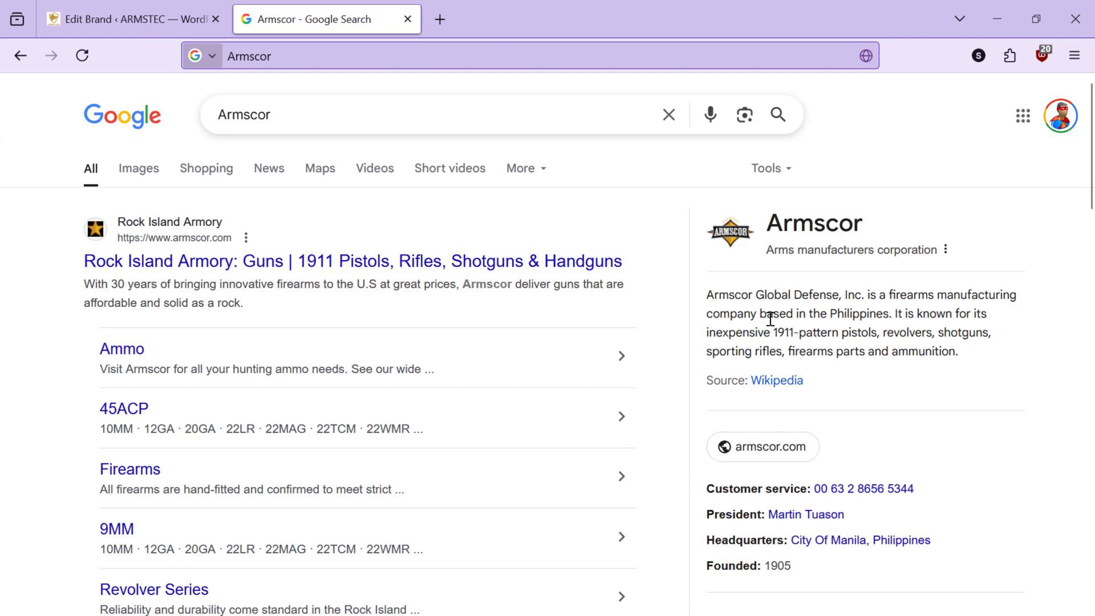
pyautogui.moveTo(720, 295); pyautogui.dragTo(944, 349)
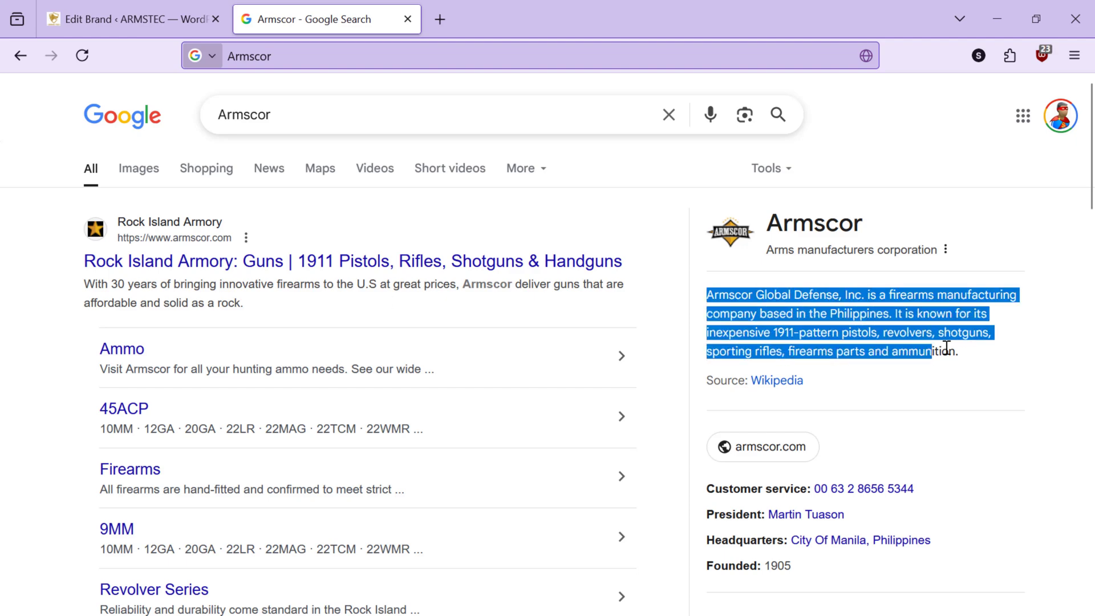
pyautogui.press('F11')
pyautogui.click(537, 140)
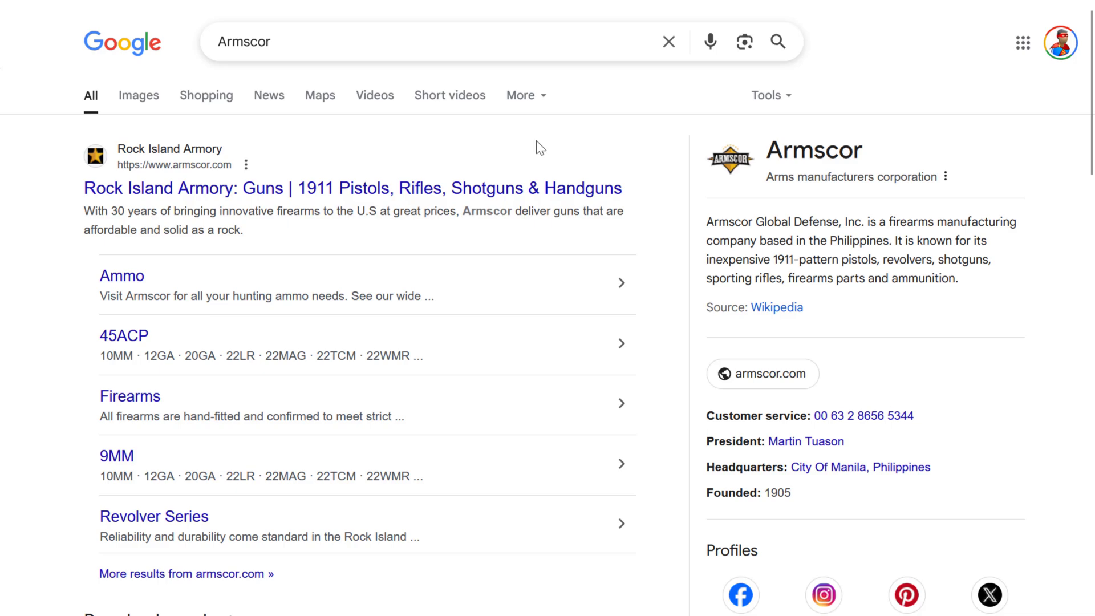
# Paste the copied company text as the Armscor brand's description.
pyautogui.moveTo(32, 2)
pyautogui.click(74, 16)
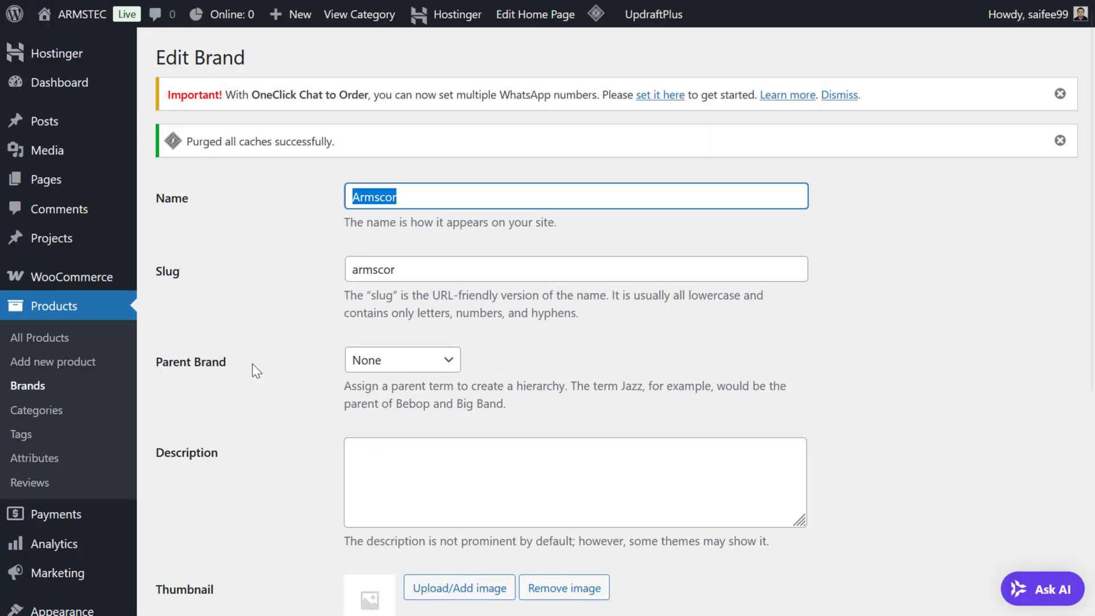
pyautogui.click(358, 482)
pyautogui.hotkey('ctrl', 'v')
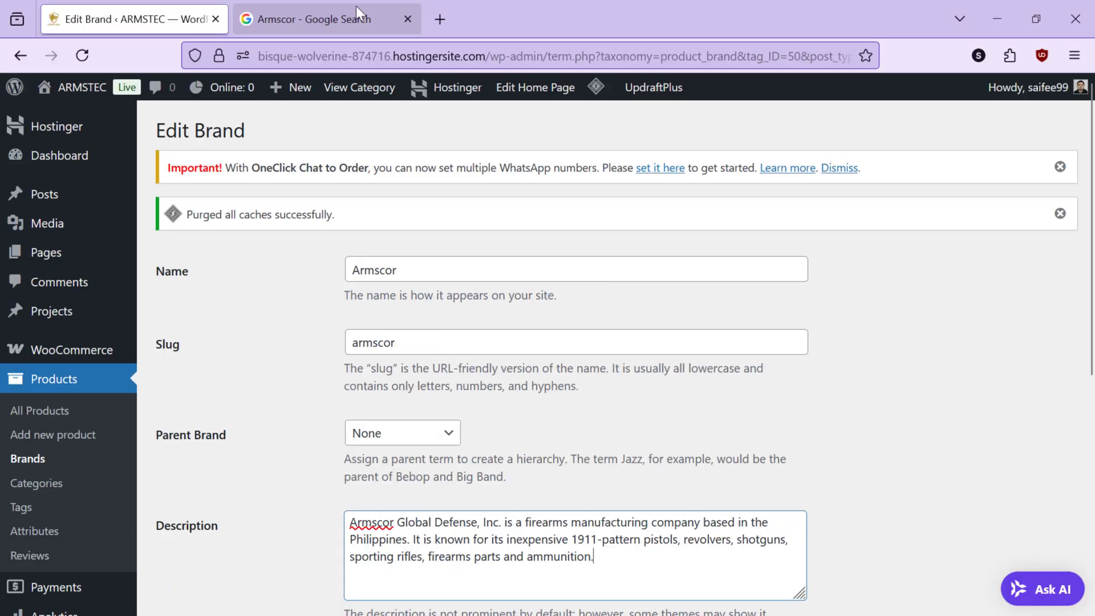
# Find the Armscor (Philippines) Wikipedia logo among the image results and save it as the PNG file ARMSCOR in Downloads.
pyautogui.click(358, 11)
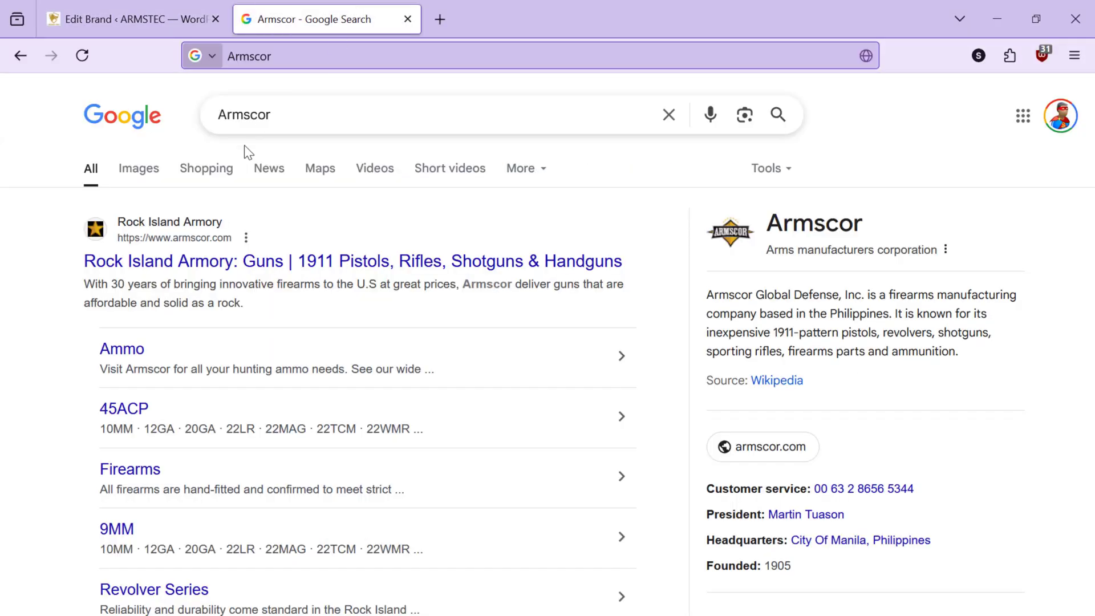
pyautogui.click(142, 93)
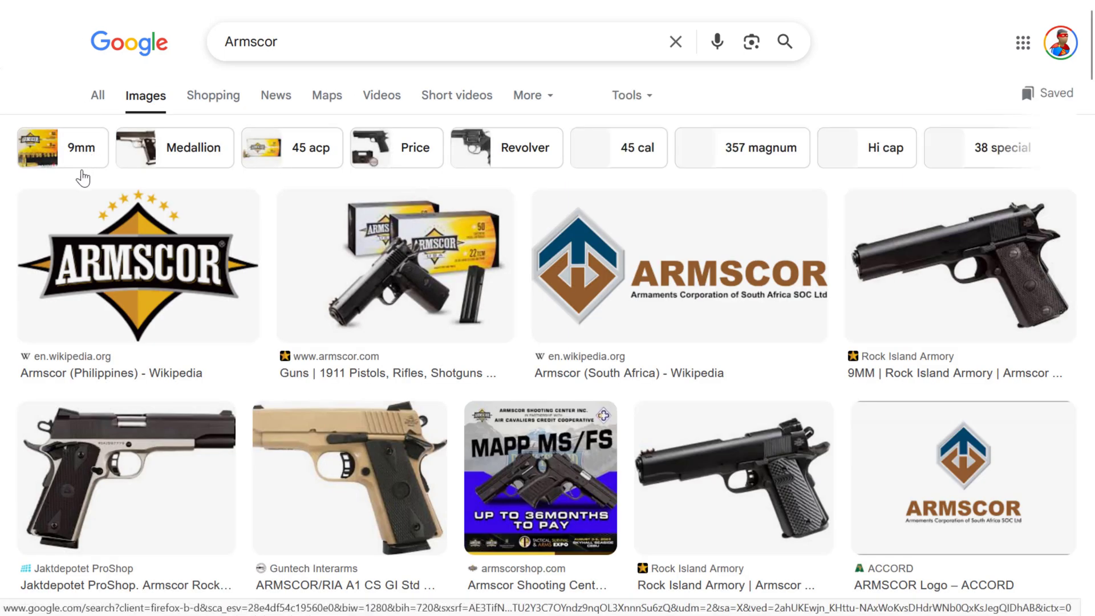
pyautogui.click(122, 275)
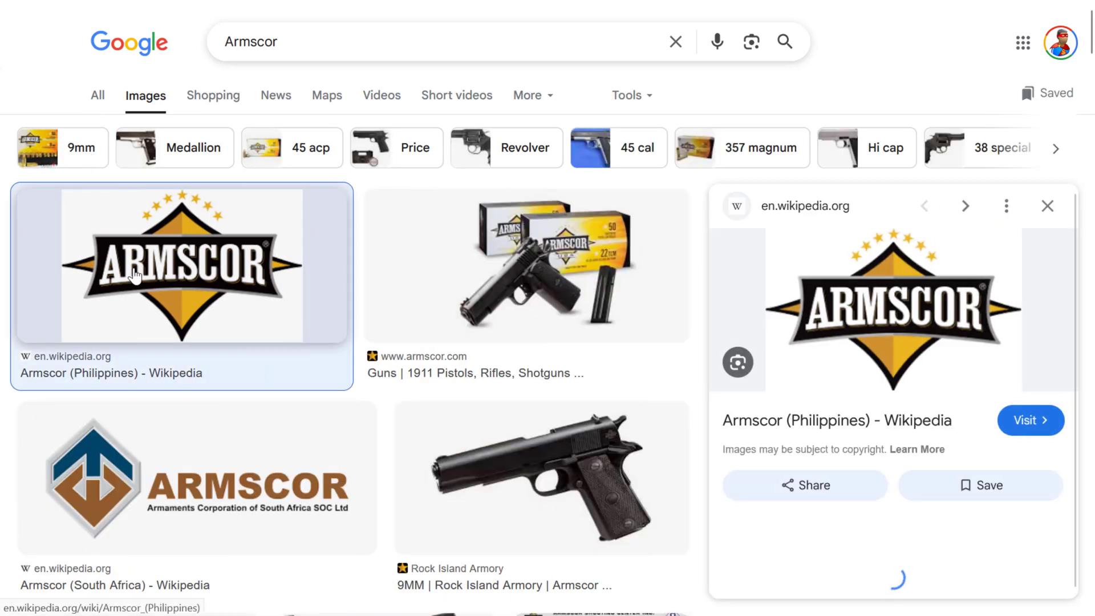
pyautogui.rightClick(895, 316)
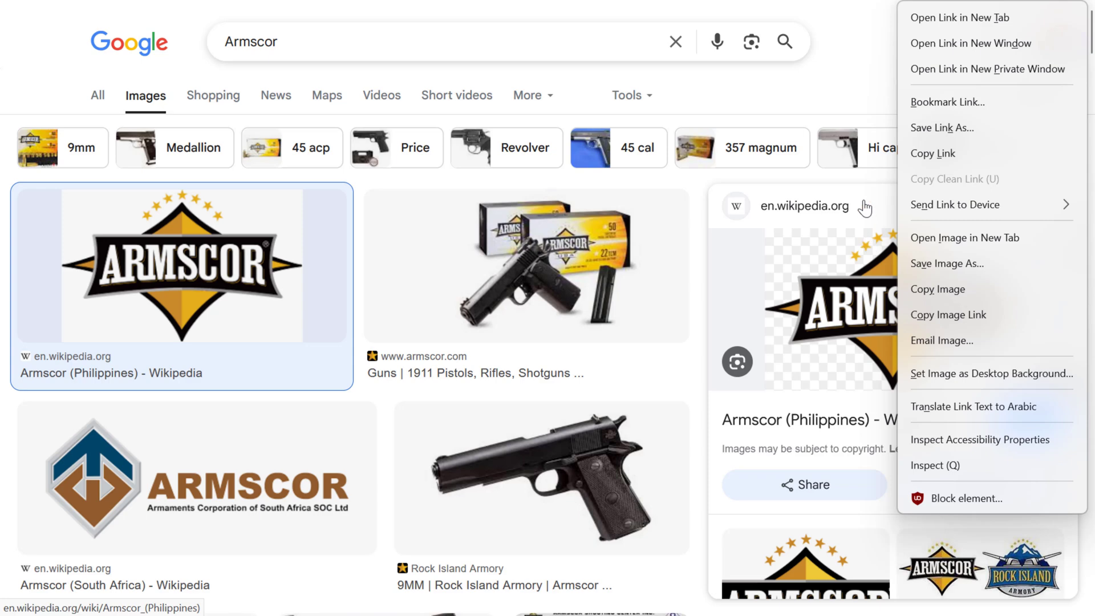
pyautogui.click(920, 264)
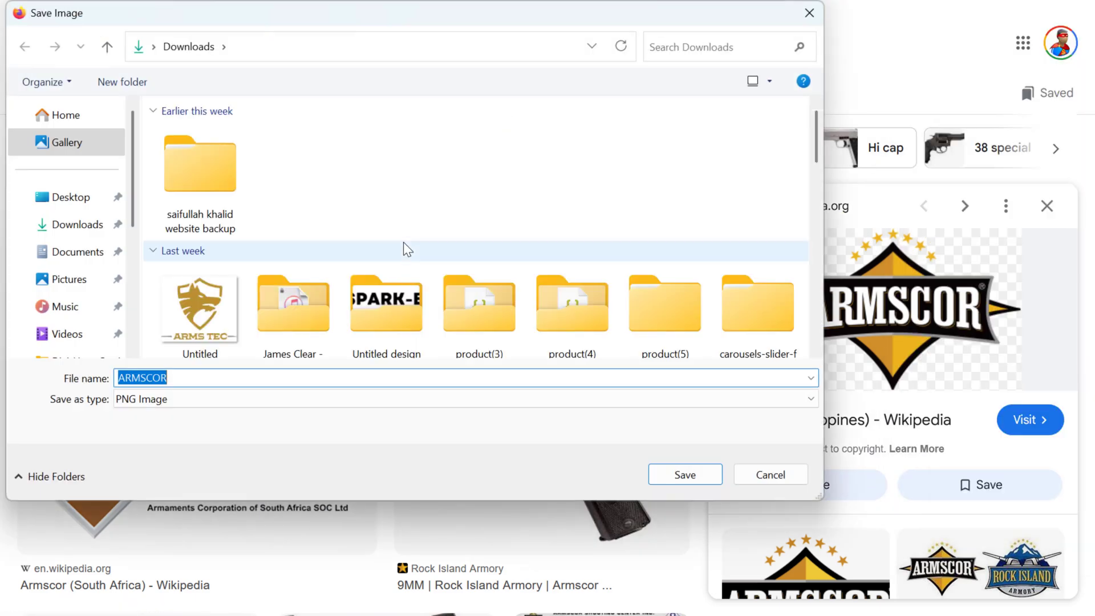
pyautogui.press('Return')
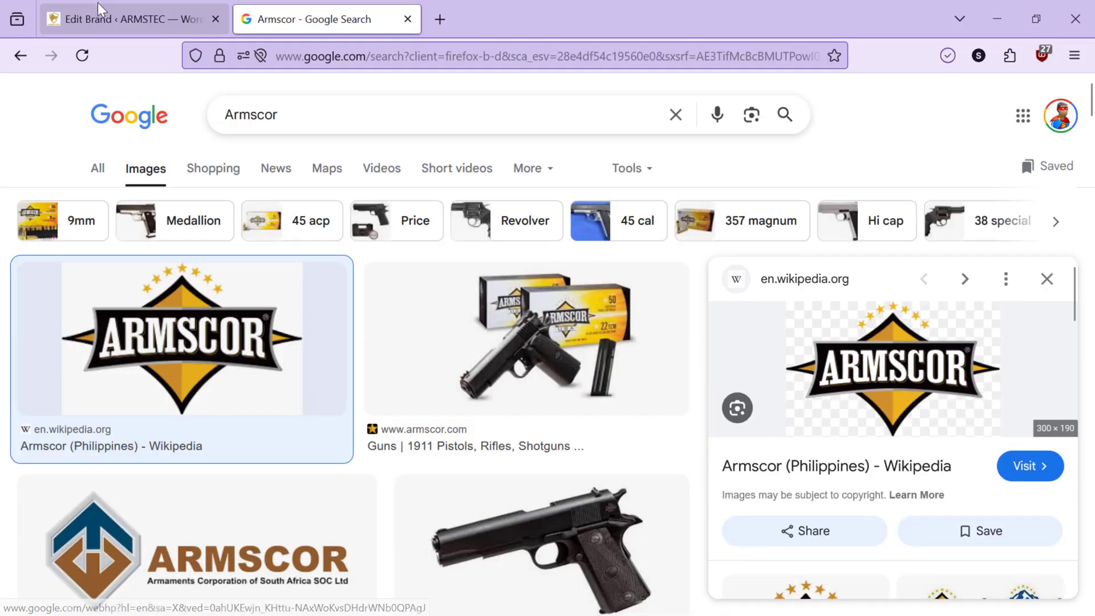
# Upload ARMSCOR.png as the Armscor brand's thumbnail and update the brand.
pyautogui.click(98, 18)
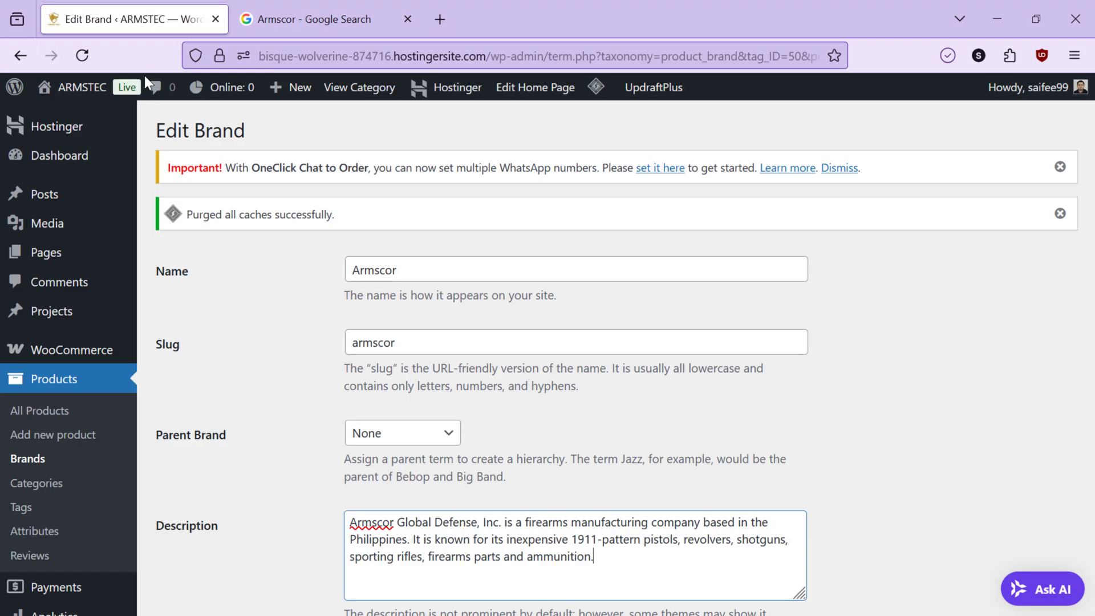
pyautogui.scroll(-3, 336, 371)
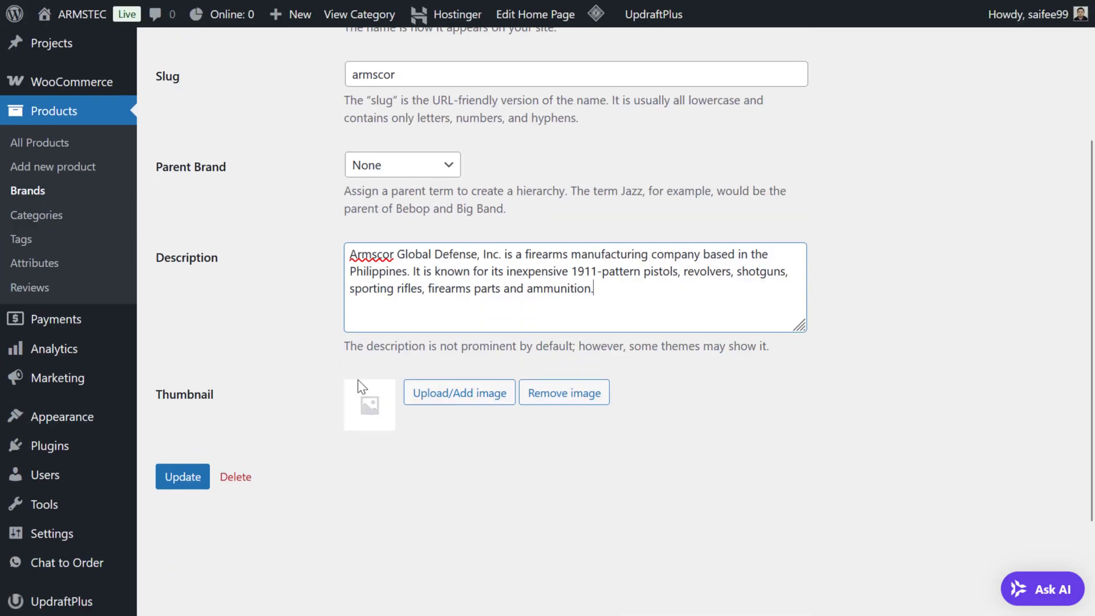
pyautogui.click(412, 403)
pyautogui.click(91, 91)
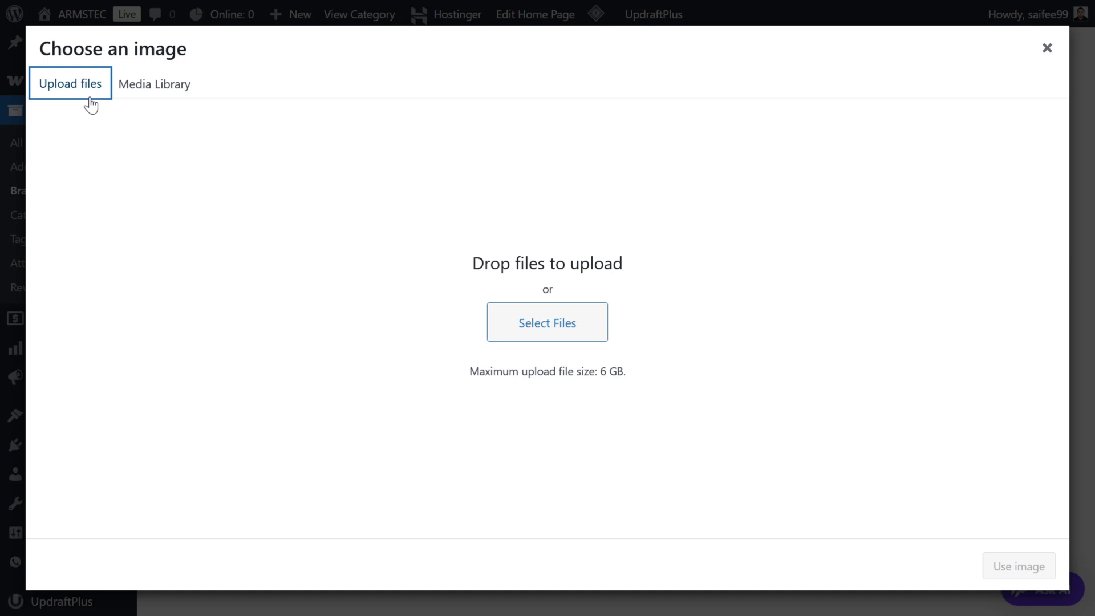
pyautogui.click(547, 330)
pyautogui.doubleClick(201, 177)
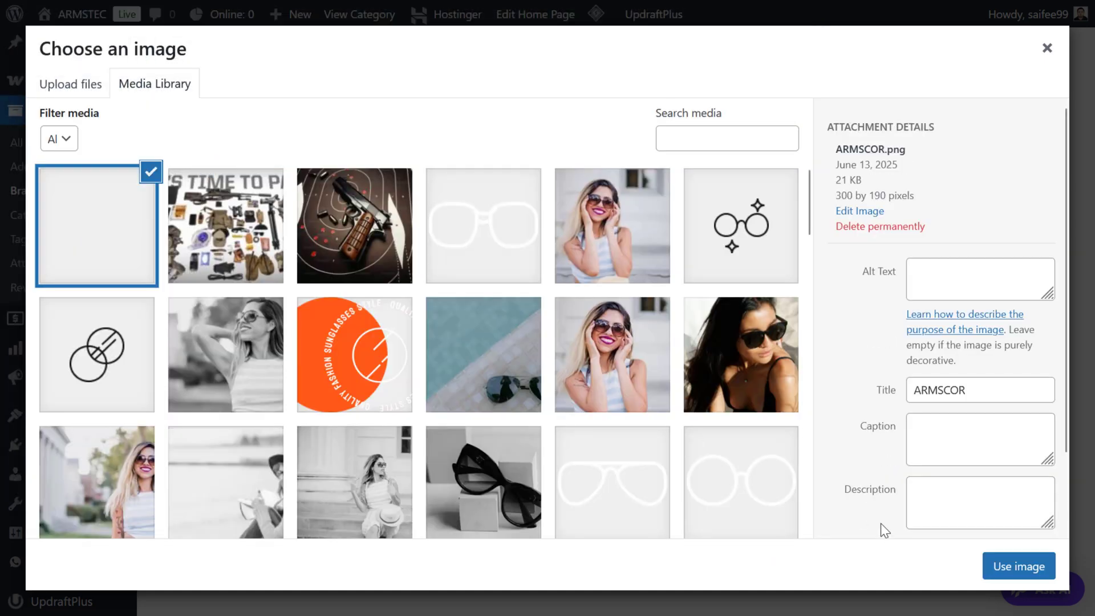
pyautogui.click(1010, 567)
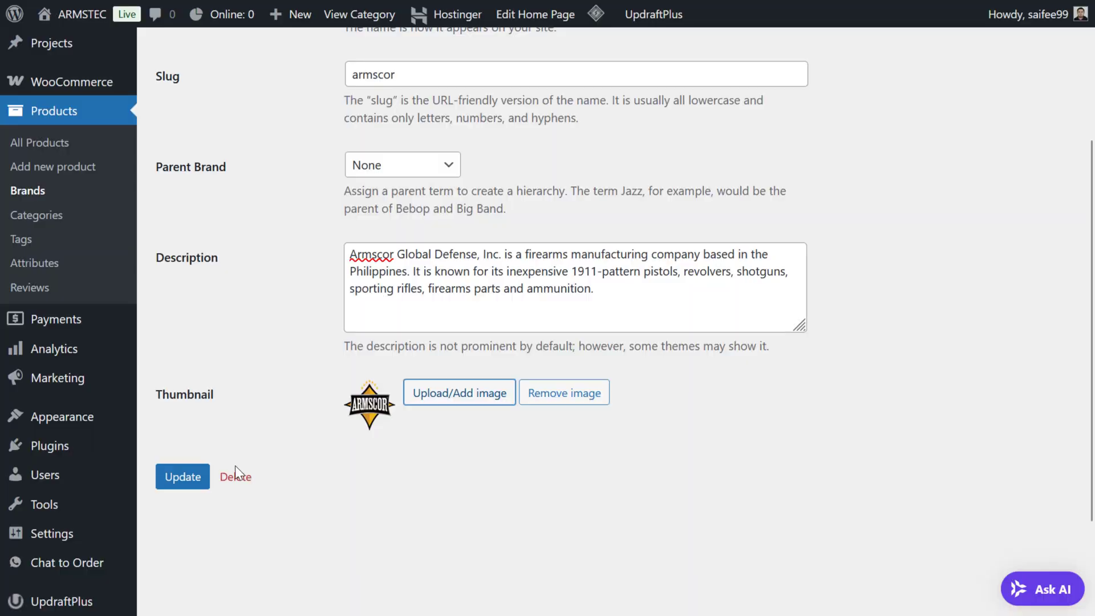
pyautogui.click(177, 477)
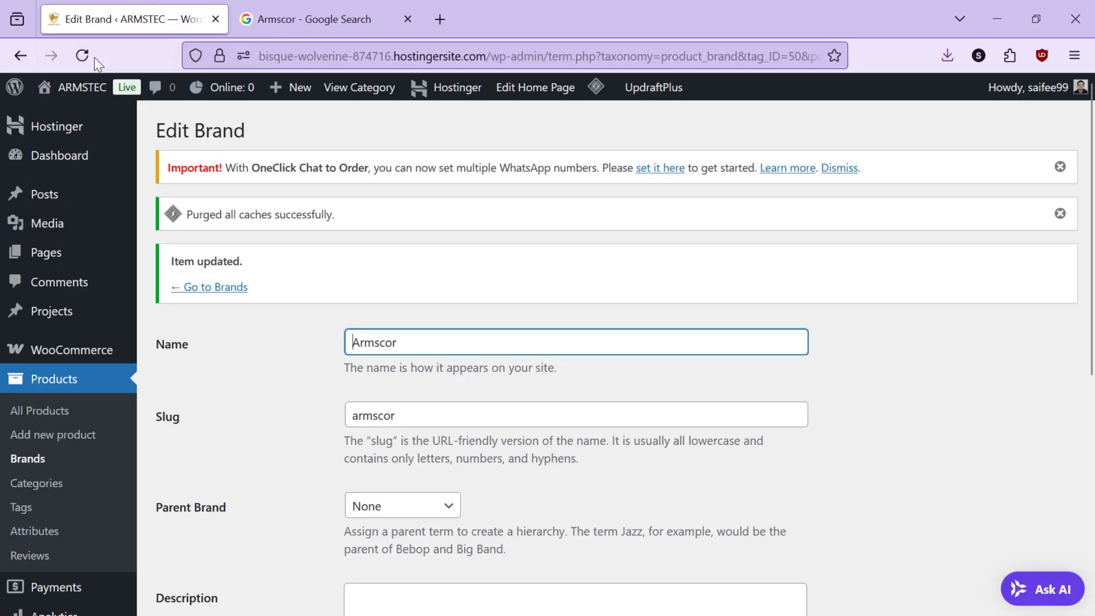
# Examine the Our Brands section in the live site's footer and the Armscor brand page.
pyautogui.moveTo(77, 88)
pyautogui.click(83, 119)
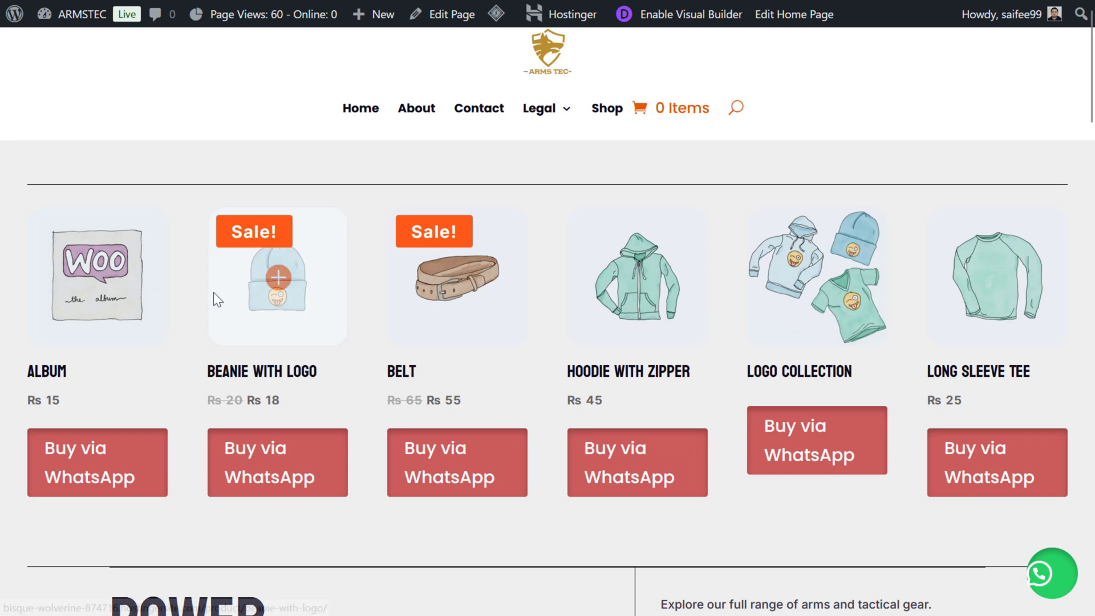
pyautogui.scroll(-20, 214, 293)
pyautogui.scroll(4, 213, 292)
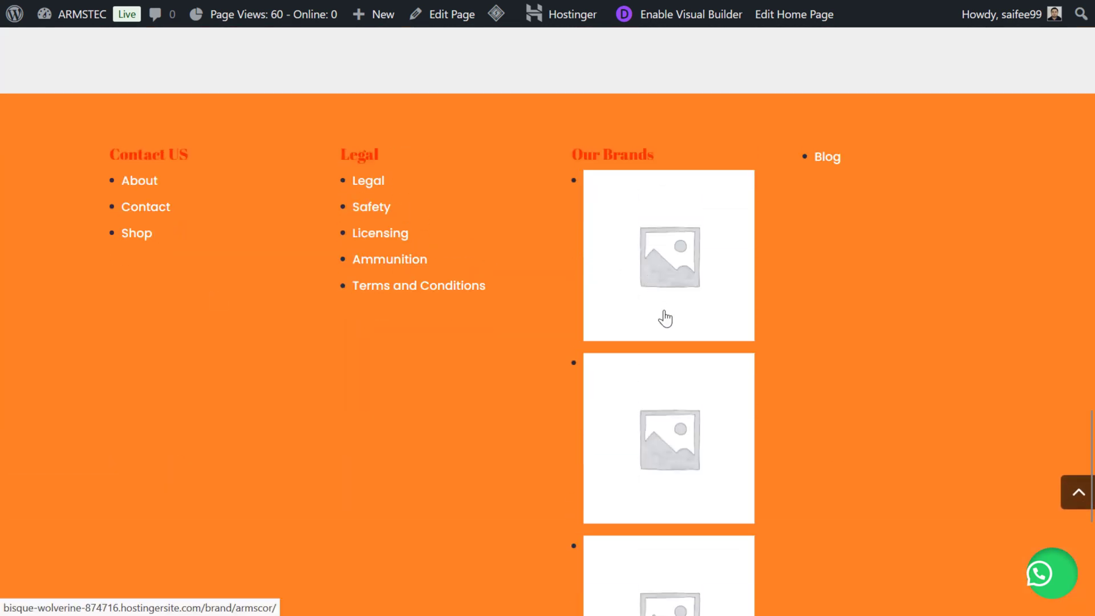
pyautogui.scroll(-3, 665, 319)
pyautogui.scroll(2, 665, 319)
pyautogui.scroll(-4, 665, 318)
pyautogui.scroll(-3, 666, 319)
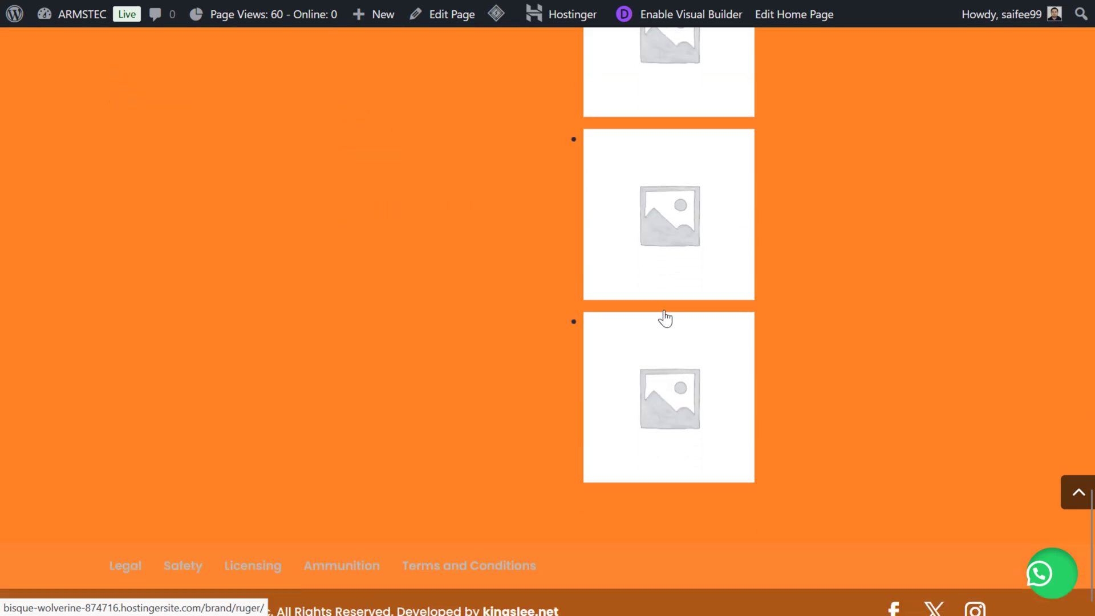
pyautogui.scroll(6, 665, 318)
pyautogui.scroll(2, 650, 302)
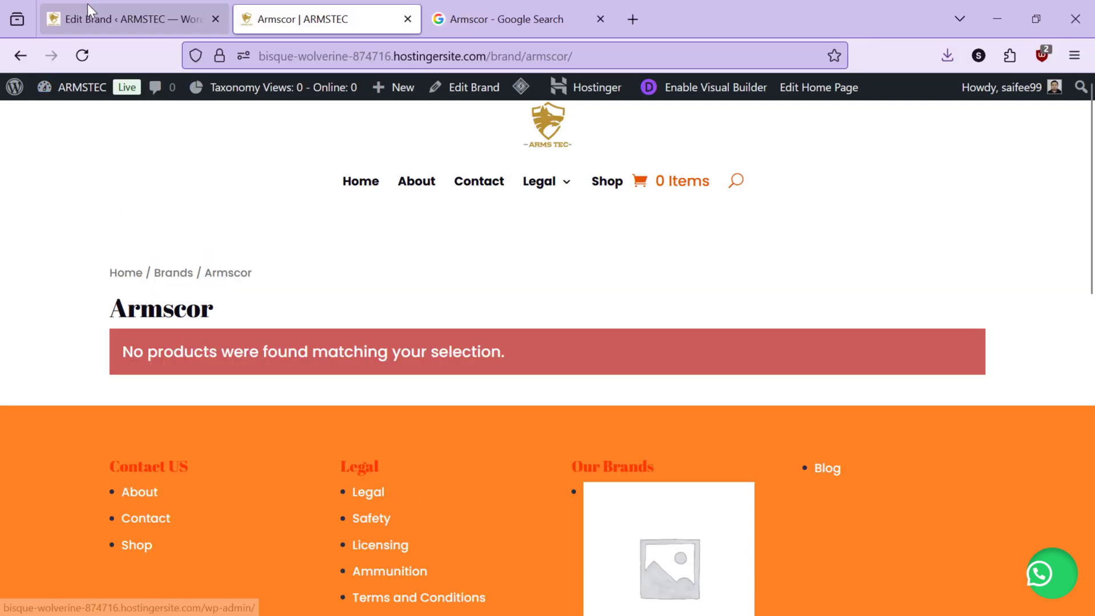
# Return to the store's administration and open the form for adding a new product.
pyautogui.click(95, 17)
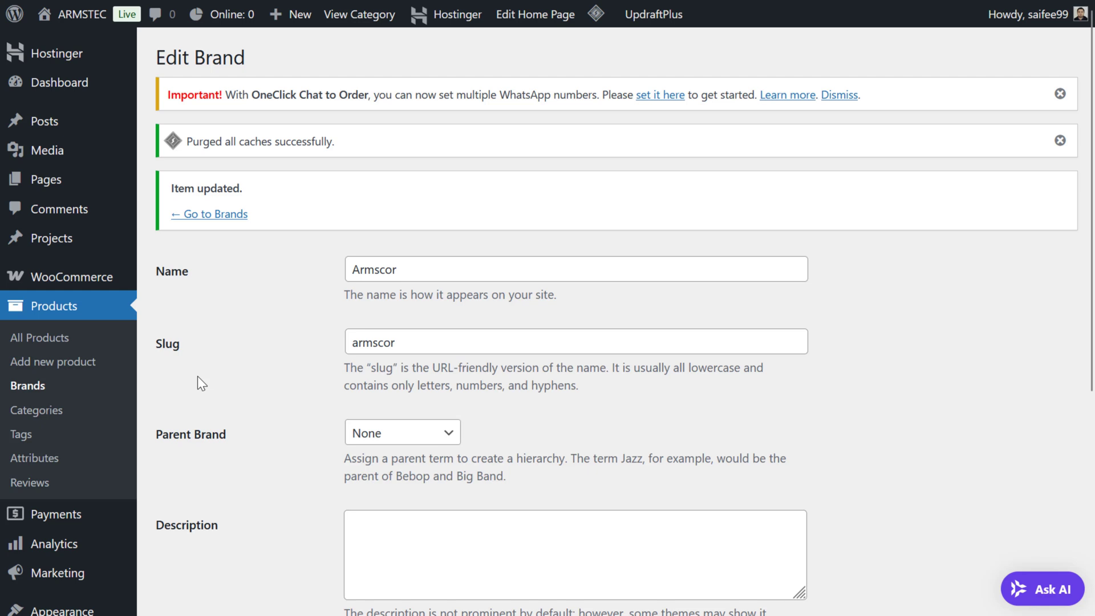
pyautogui.scroll(-1, 198, 376)
pyautogui.scroll(-1, 198, 375)
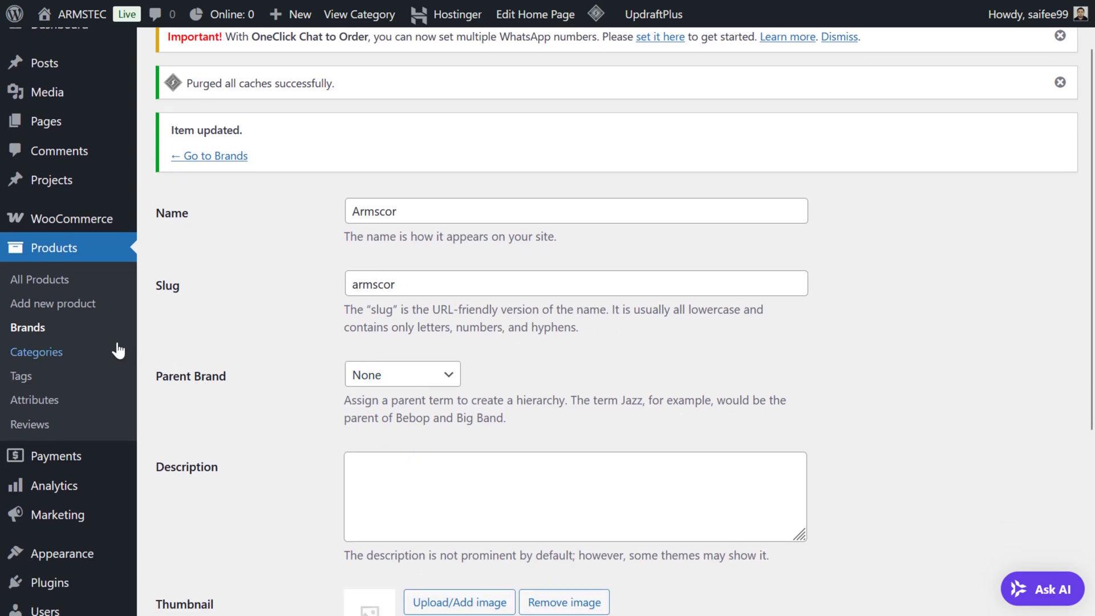
pyautogui.click(58, 306)
pyautogui.click(494, 30)
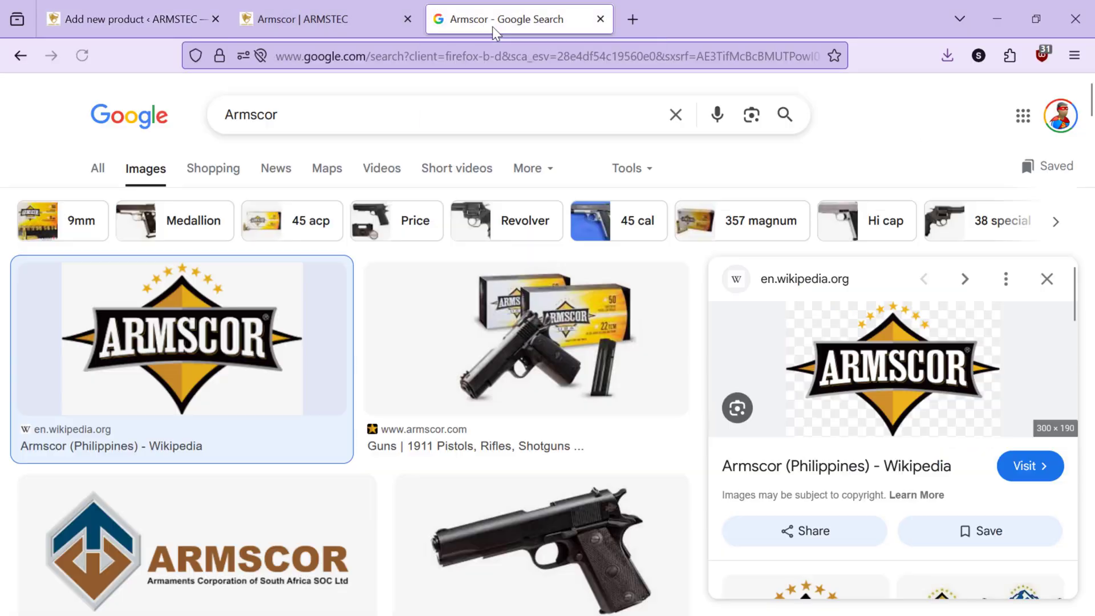
pyautogui.press('F11')
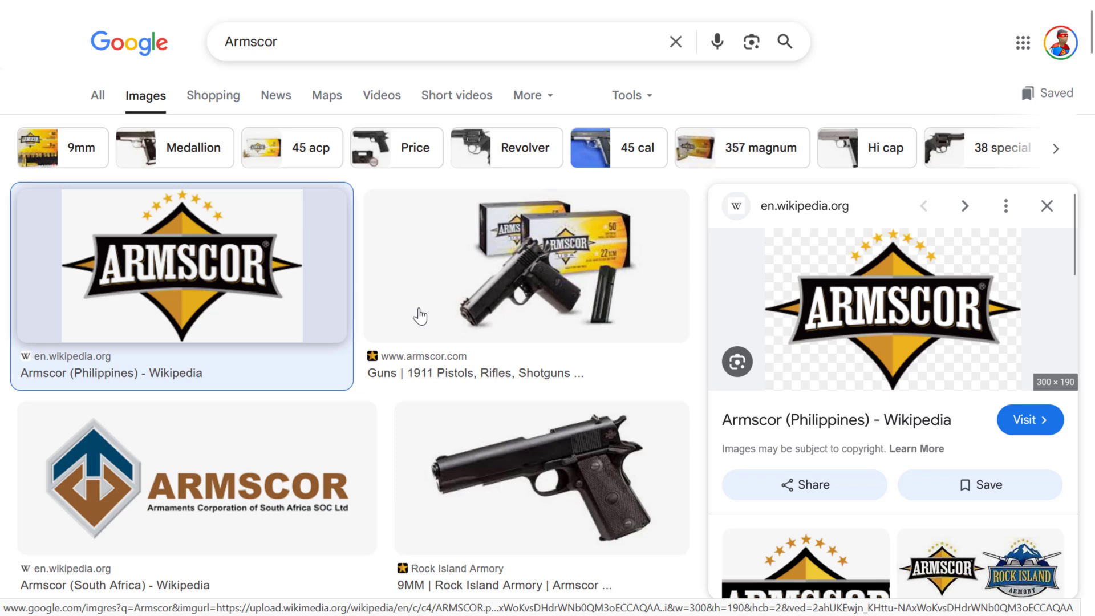
pyautogui.middleClick(474, 326)
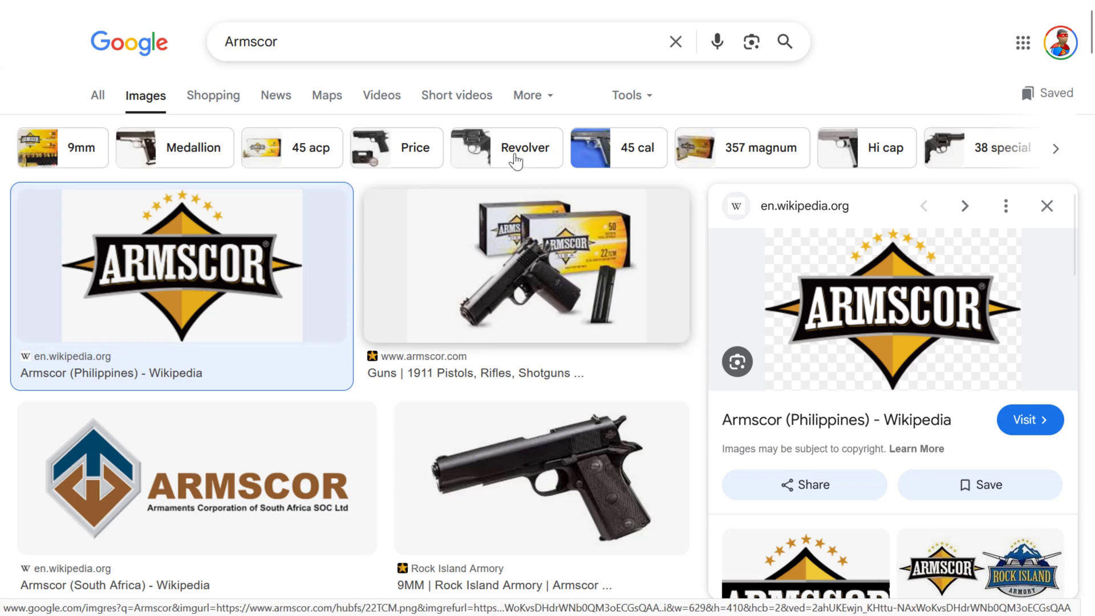
pyautogui.press('F11')
pyautogui.click(711, 22)
pyautogui.press('F11')
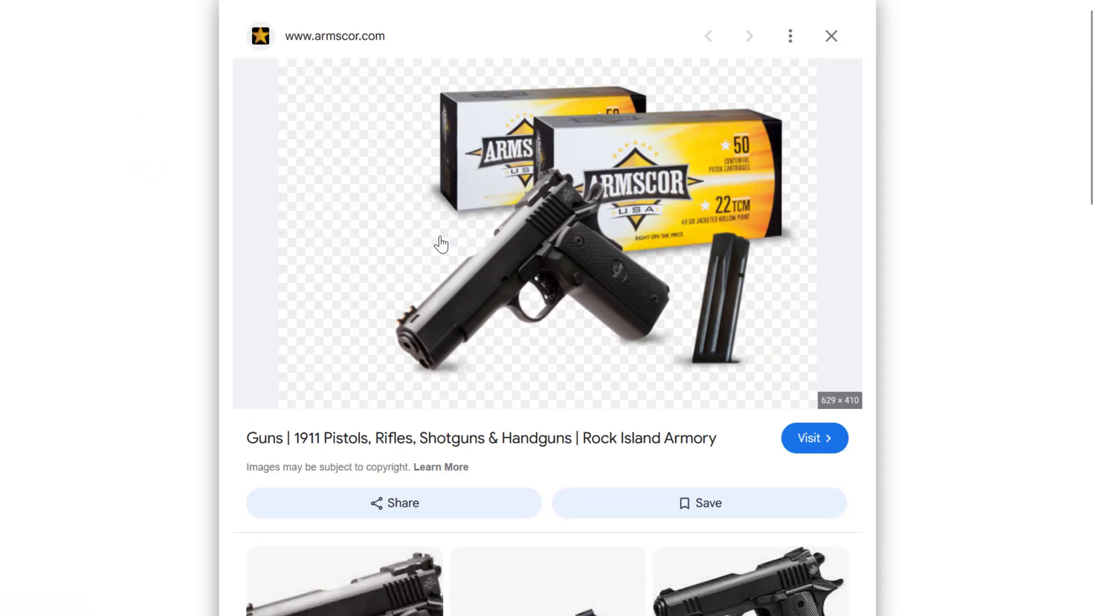
pyautogui.rightClick(513, 232)
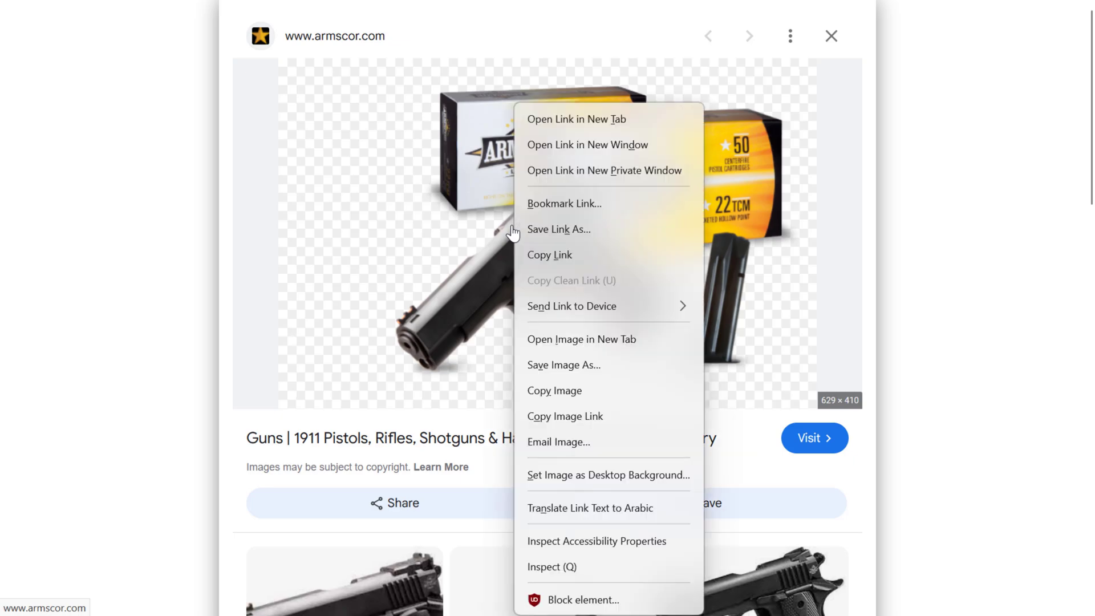
pyautogui.click(464, 268)
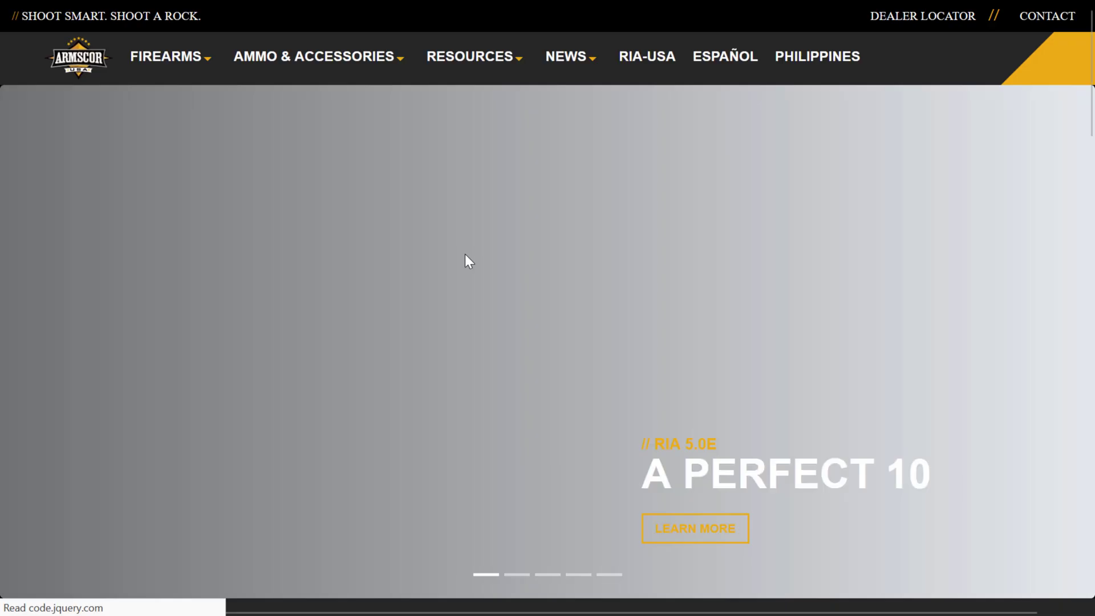
pyautogui.scroll(-10, 464, 254)
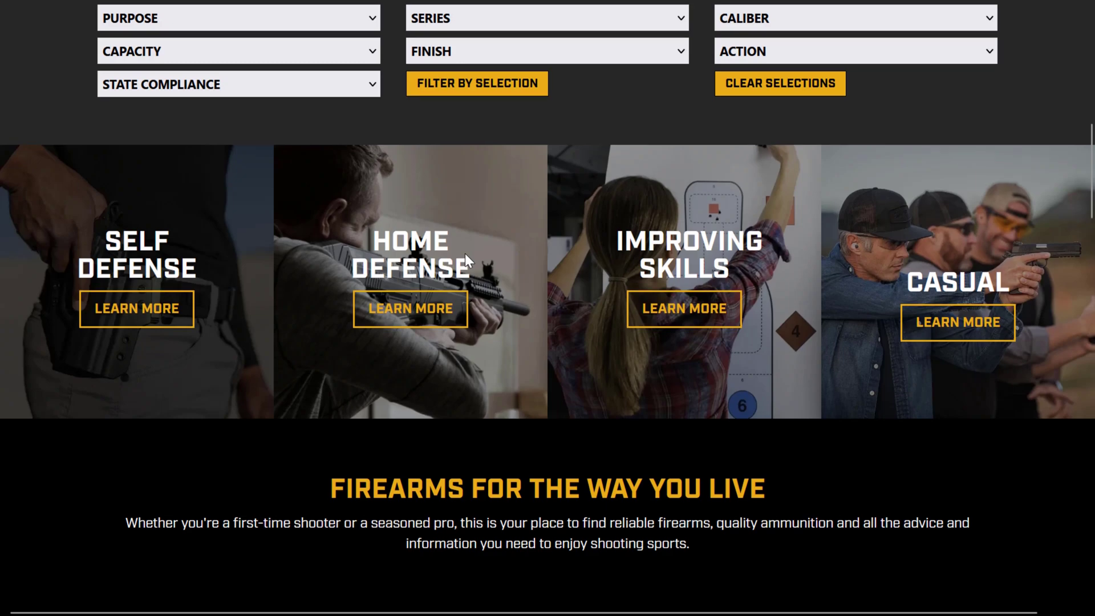
# Dismiss the newsletter subscription form on the Armscor home page and open the new RIA 5.0E pistol's page.
pyautogui.scroll(-8, 464, 253)
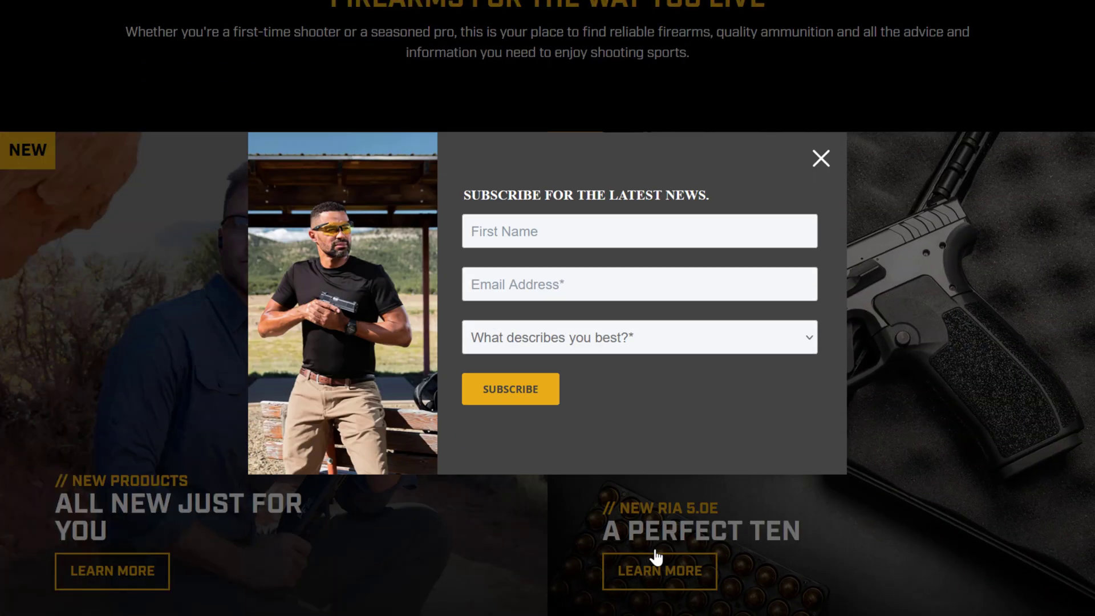
pyautogui.click(825, 165)
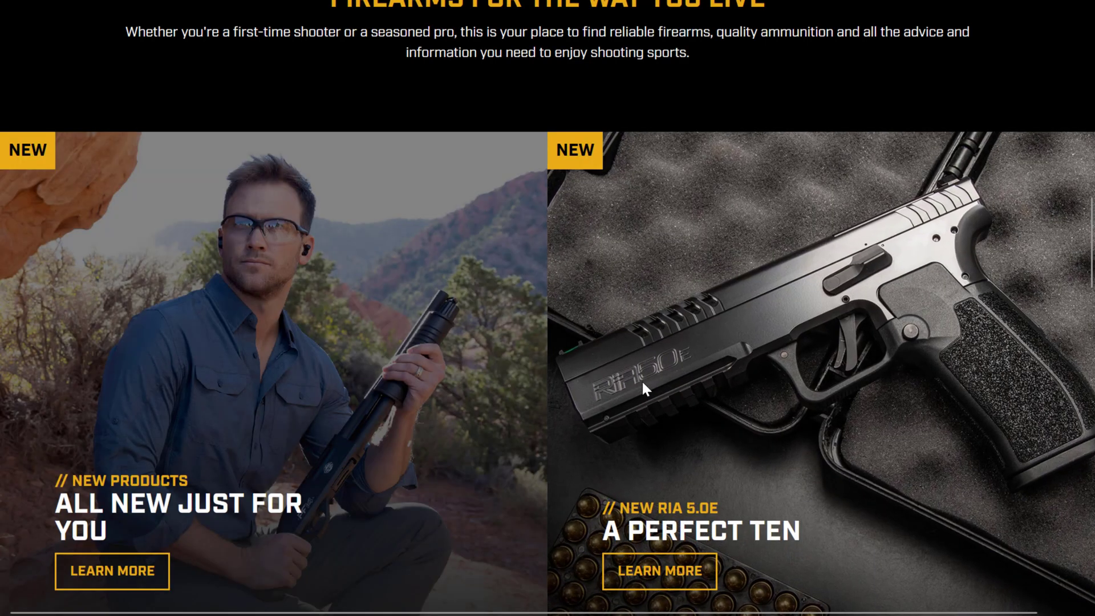
pyautogui.scroll(-3, 641, 378)
pyautogui.click(643, 382)
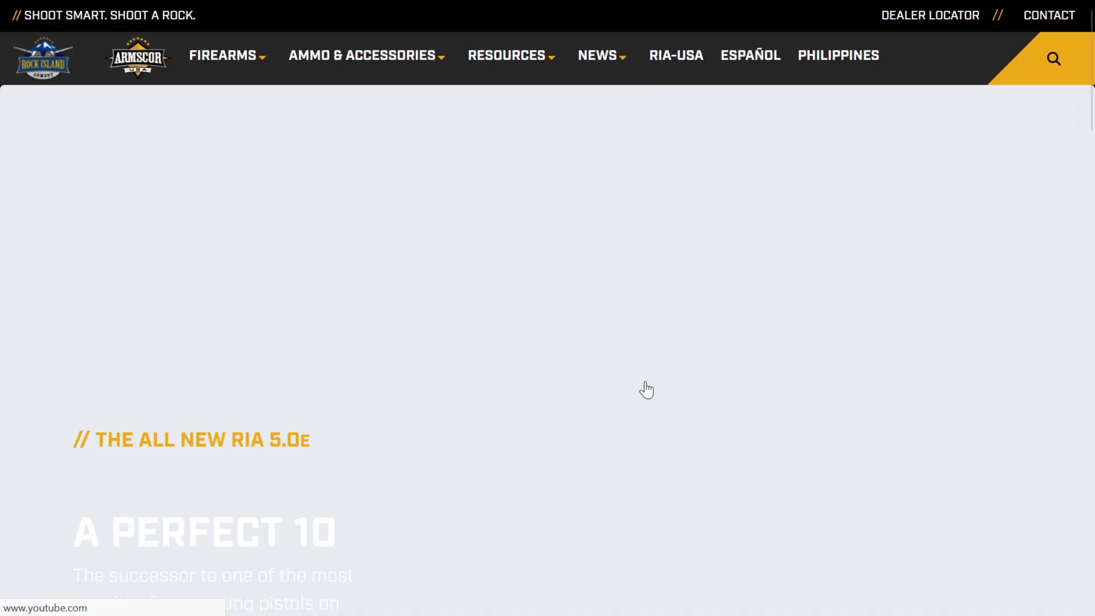
# Save the side-view pistol image beside the RIA 5.0E feature list to the Downloads folder as a WebP image.
pyautogui.scroll(-4, 645, 388)
pyautogui.scroll(-20, 647, 389)
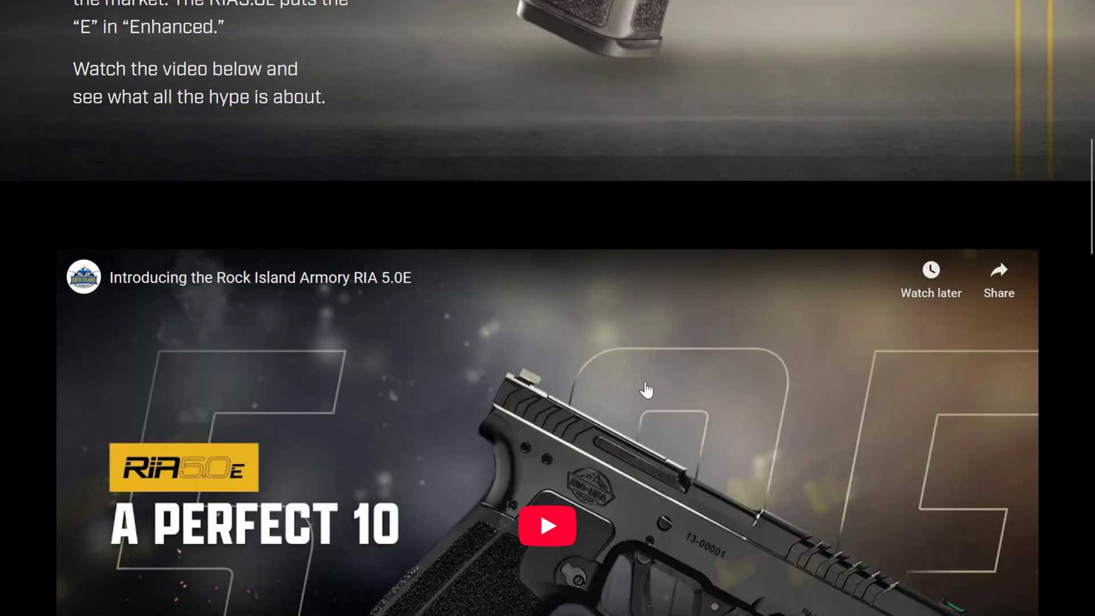
pyautogui.scroll(4, 647, 390)
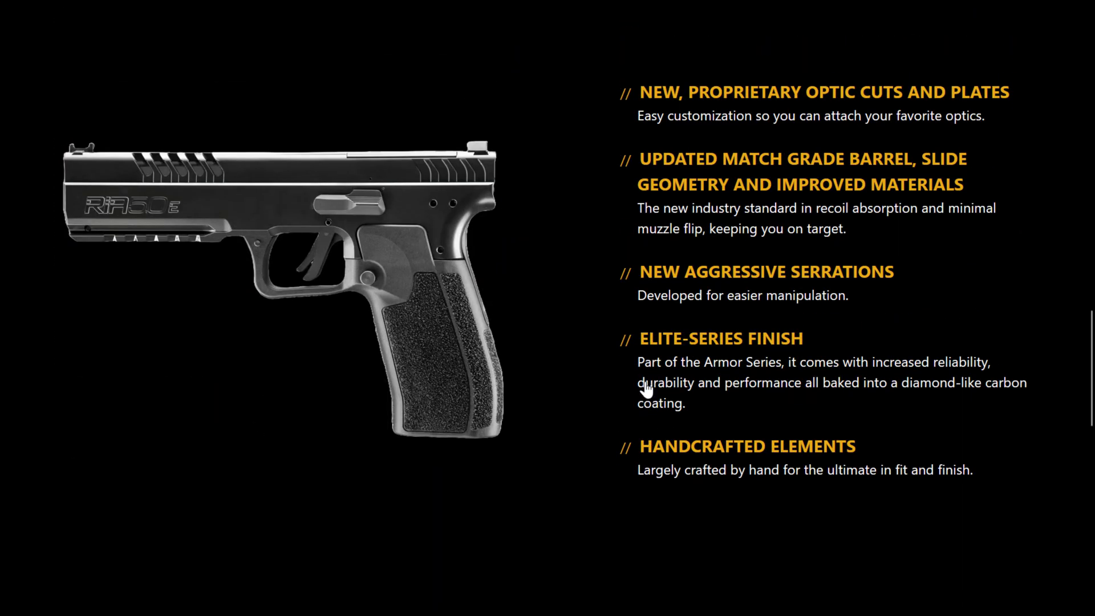
pyautogui.rightClick(370, 259)
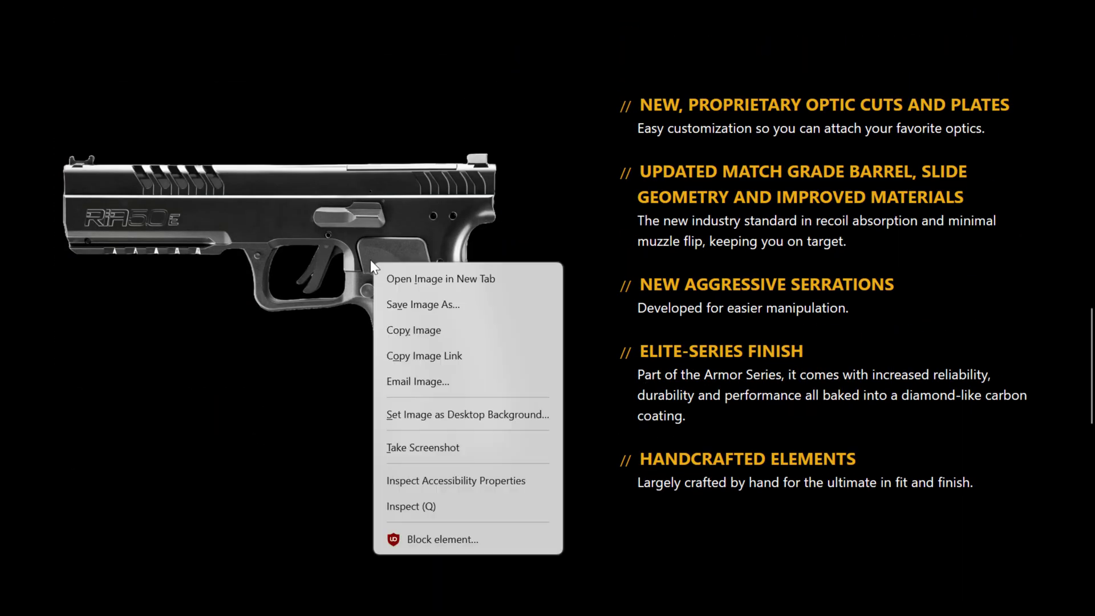
pyautogui.click(392, 303)
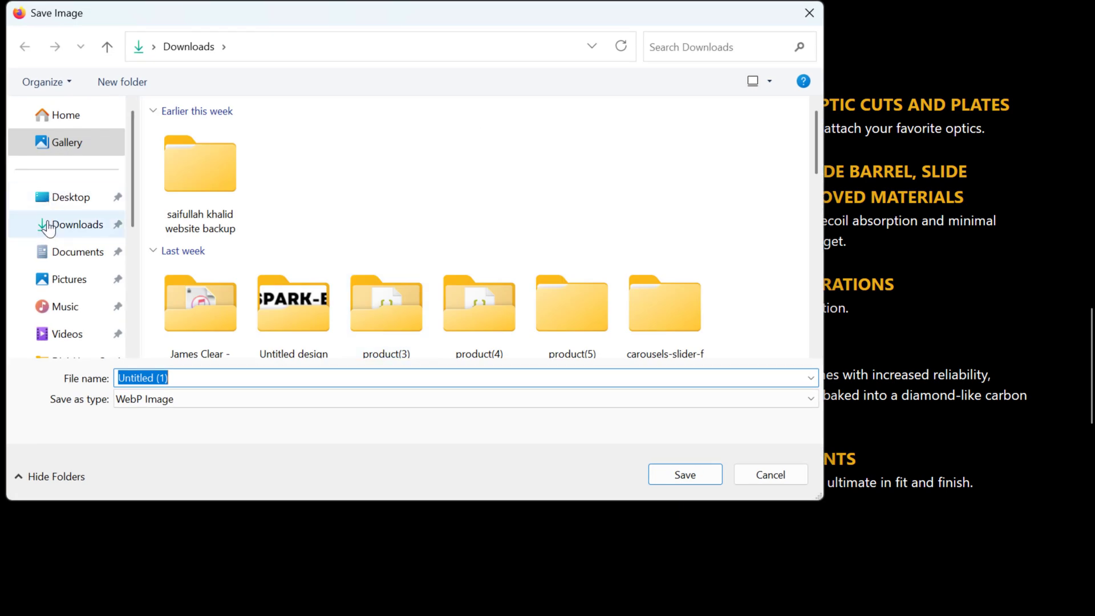
pyautogui.click(52, 226)
pyautogui.click(702, 477)
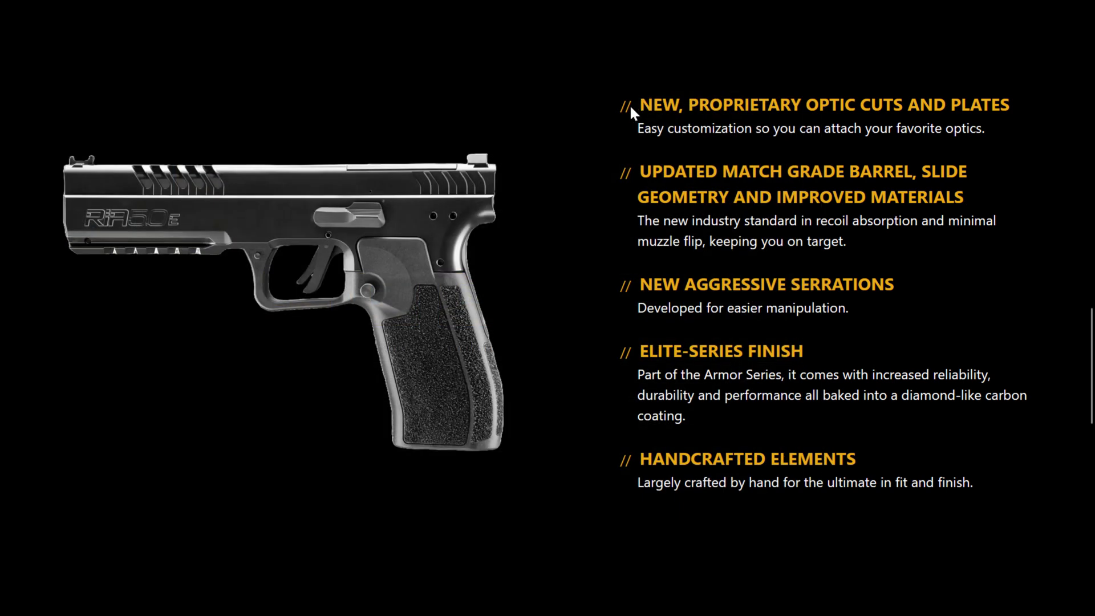
# Copy the RIA 5.0E feature list, from optic cuts to handcrafted elements, into the new product's description.
pyautogui.moveTo(619, 106); pyautogui.dragTo(982, 488)
pyautogui.hotkey('ctrl', 'c')
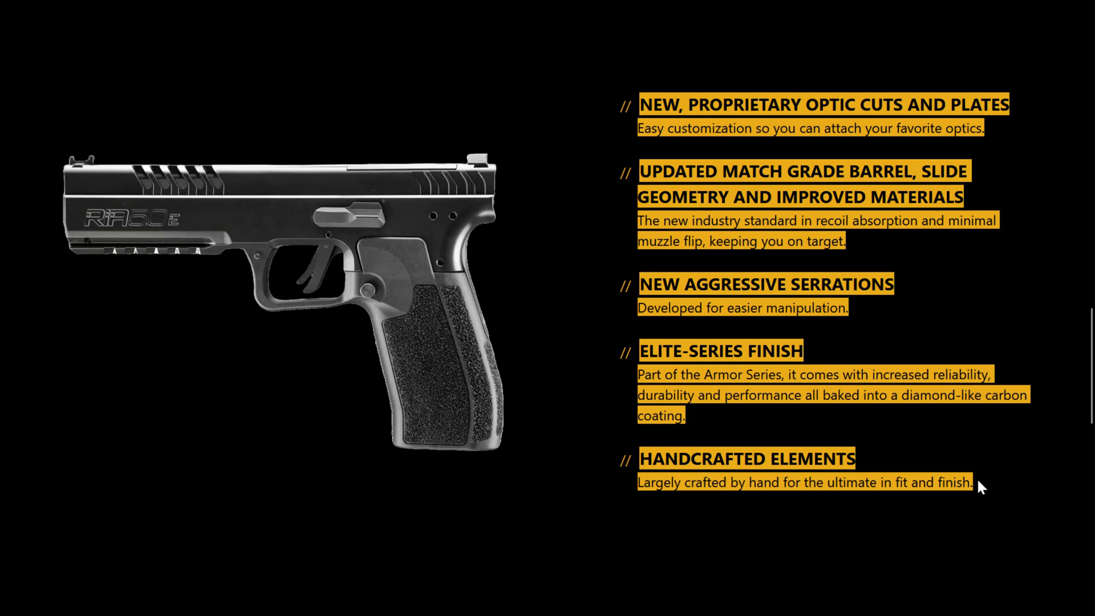
pyautogui.moveTo(656, 6)
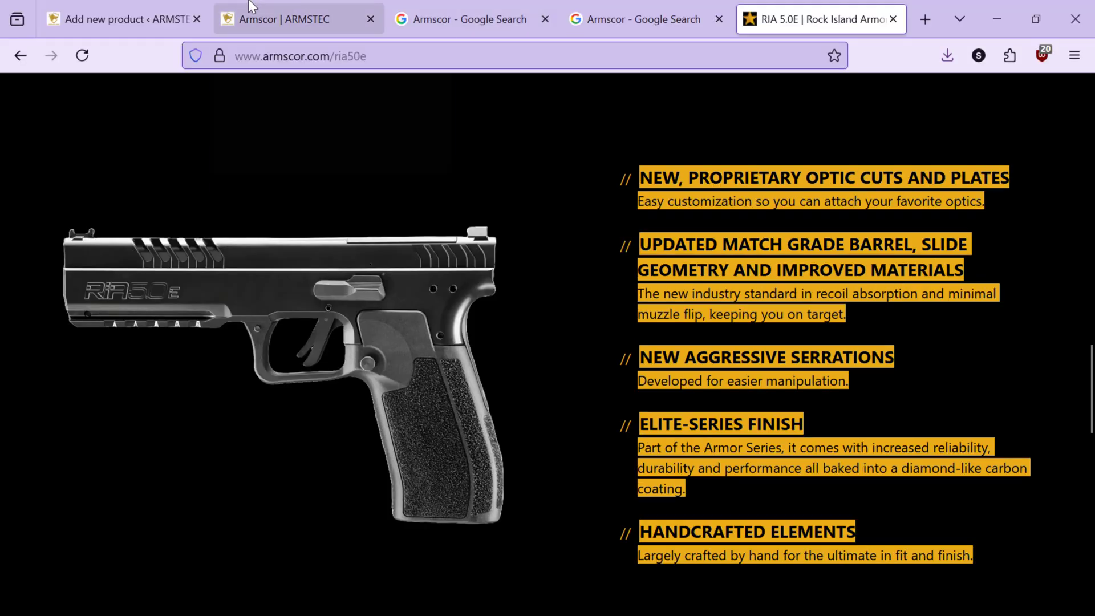
pyautogui.click(171, 19)
pyautogui.scroll(-6, 257, 251)
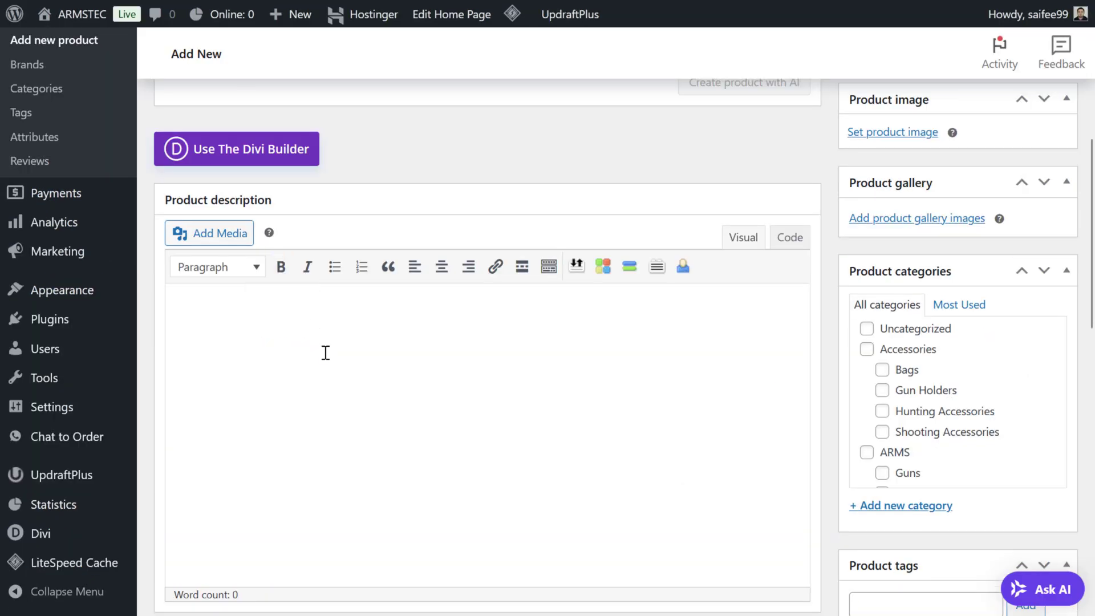
pyautogui.hotkey('ctrl', 'v')
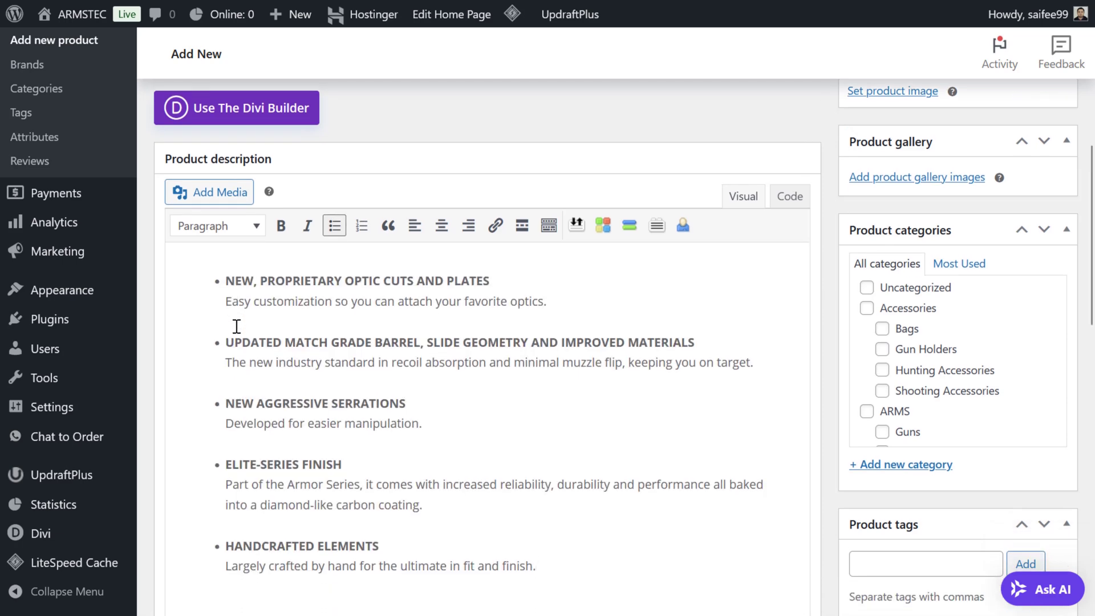
# Go back to the RIA 5.0E page and copy its "// THE ALL NEW RIA 5.0E" heading.
pyautogui.scroll(4, 399, 378)
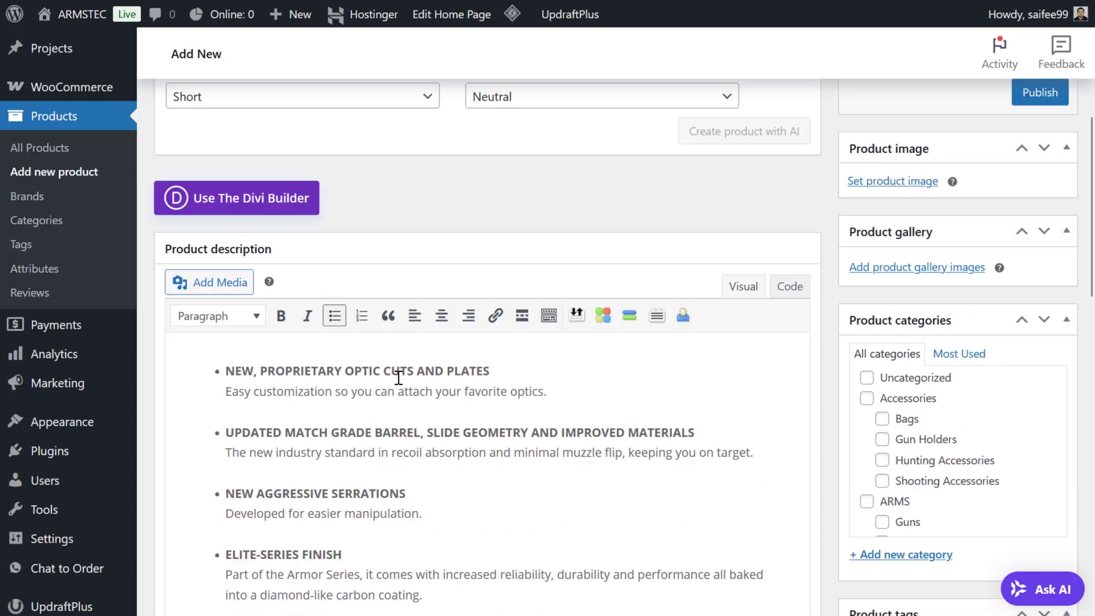
pyautogui.scroll(4, 310, 247)
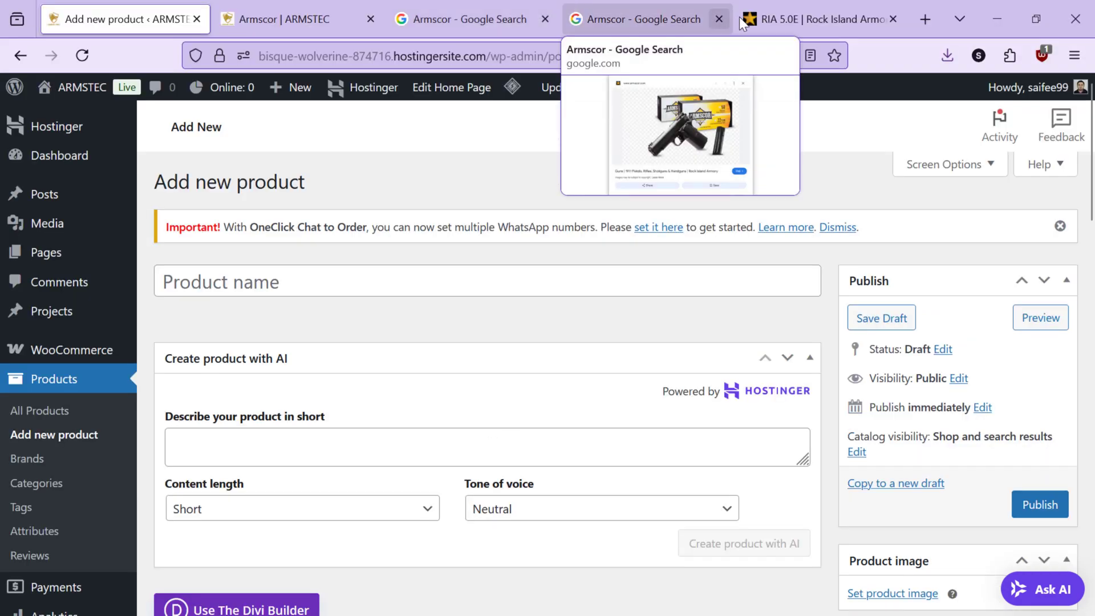
pyautogui.click(821, 17)
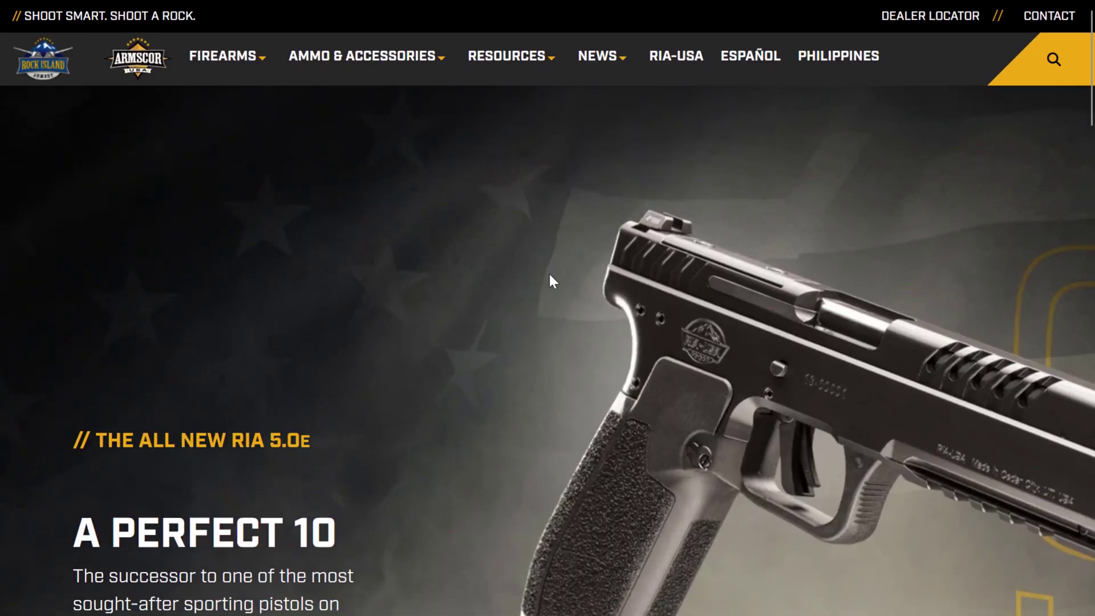
pyautogui.scroll(-3, 2, 297)
pyautogui.scroll(-1, 64, 368)
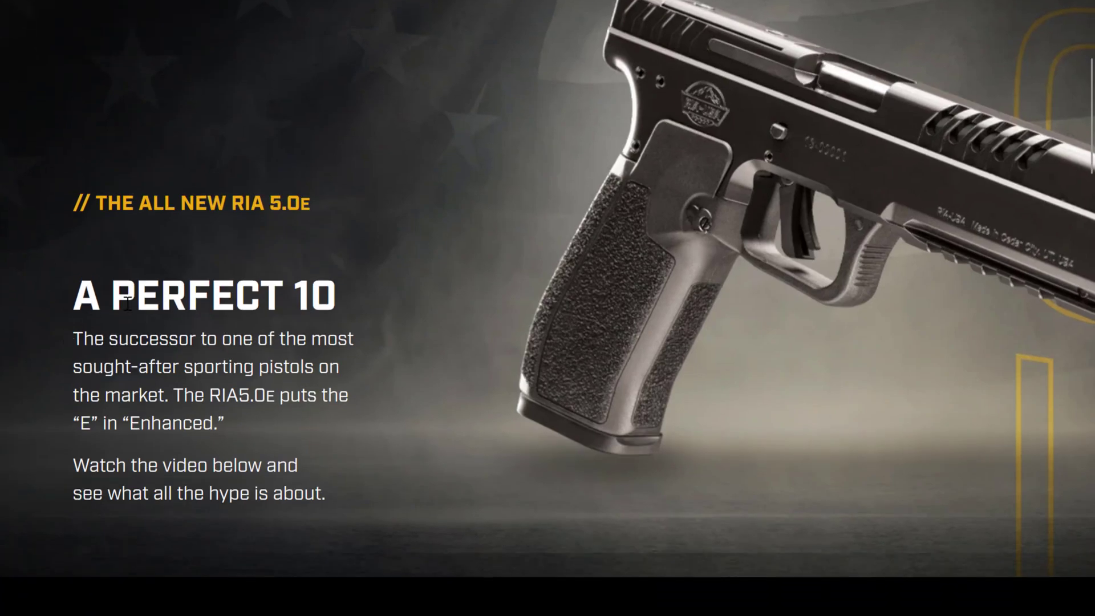
pyautogui.doubleClick(127, 306)
pyautogui.scroll(-3, 104, 297)
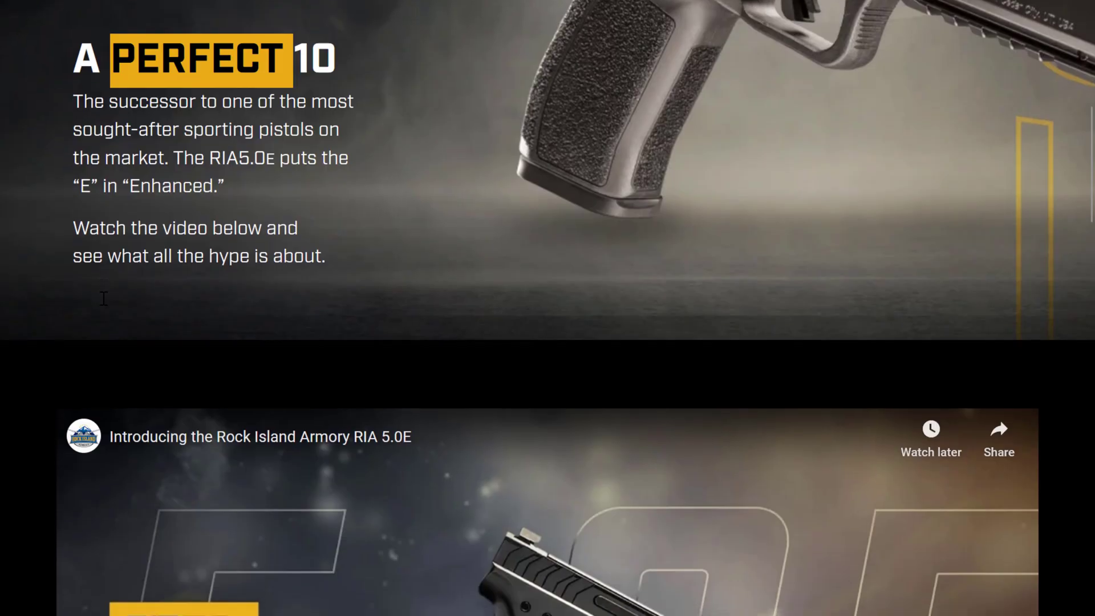
pyautogui.scroll(3, 103, 298)
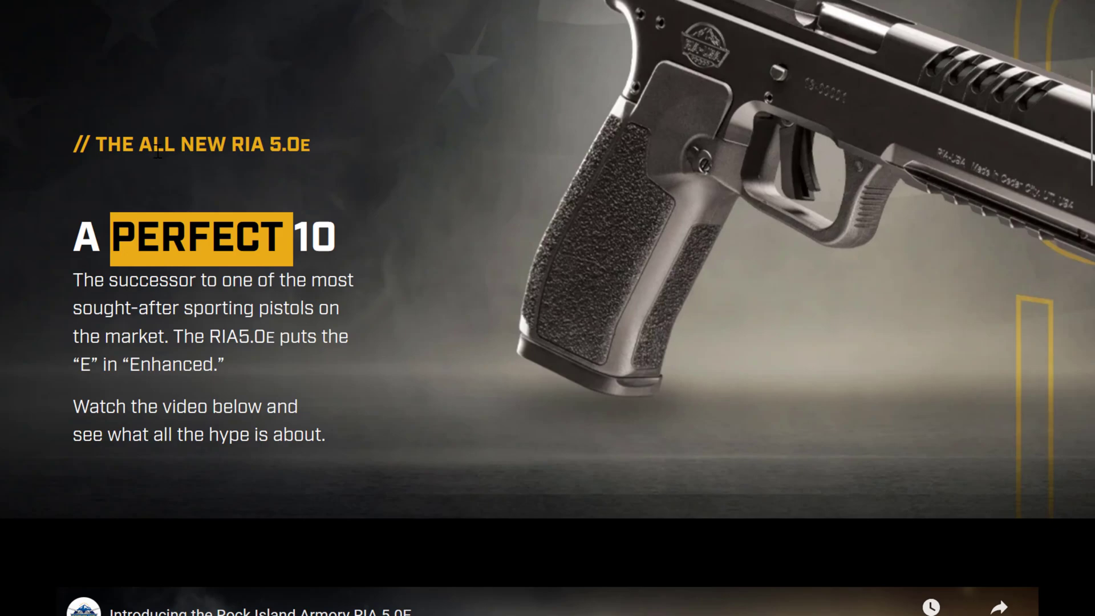
pyautogui.tripleClick(158, 149)
pyautogui.hotkey('ctrl', 'c')
pyautogui.scroll(4, 157, 151)
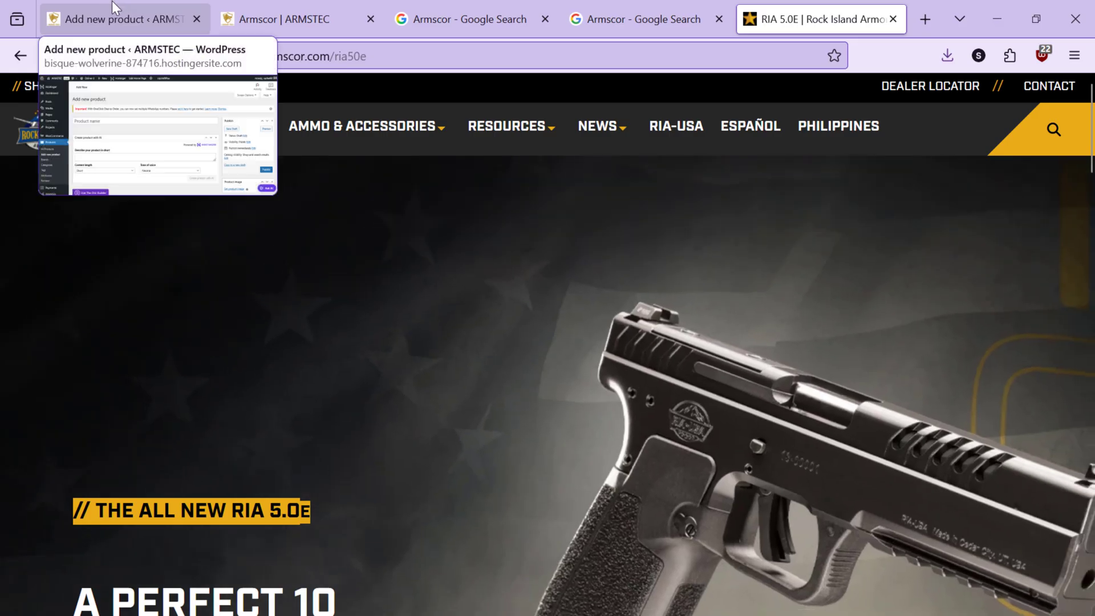
# Paste the copied heading as the new product's name and remove the leading slashes, leaving "THE ALL NEW RIA 5.OE".
pyautogui.click(268, 17)
pyautogui.click(154, 6)
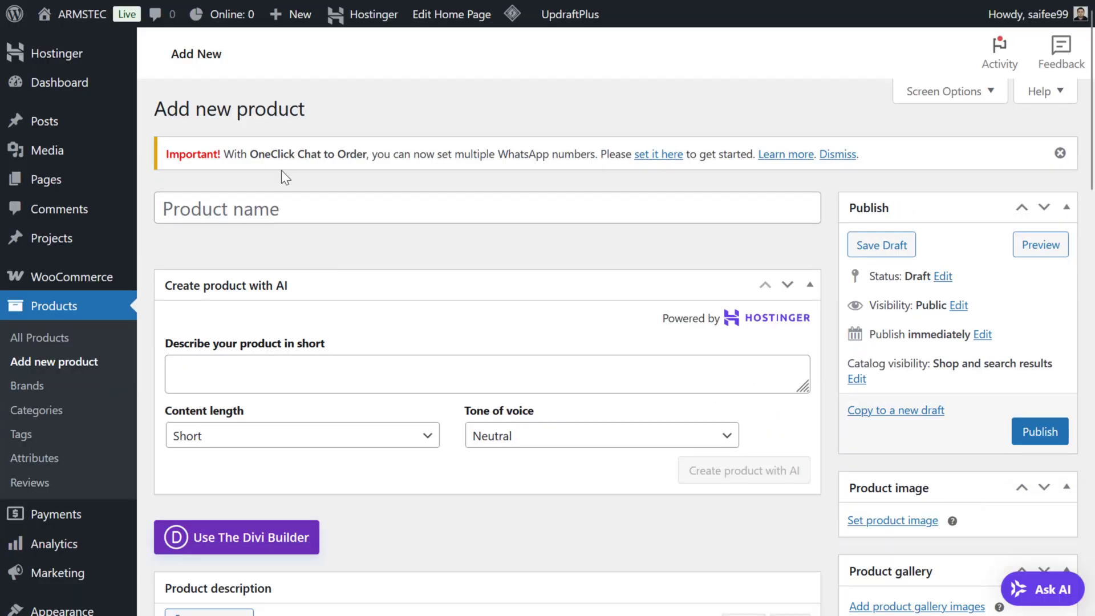
pyautogui.click(284, 203)
pyautogui.hotkey('ctrl', 'v')
pyautogui.hotkey('shift', 'Left')
pyautogui.hotkey('shift', 'Left')
pyautogui.hotkey('shift', 'Left')
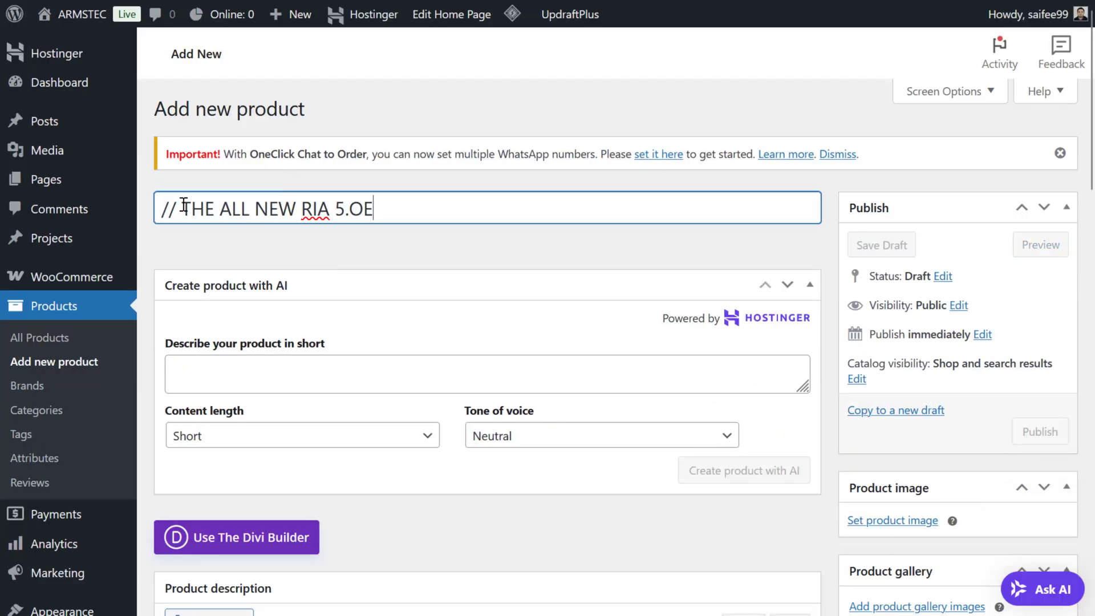
pyautogui.press('BackSpace')
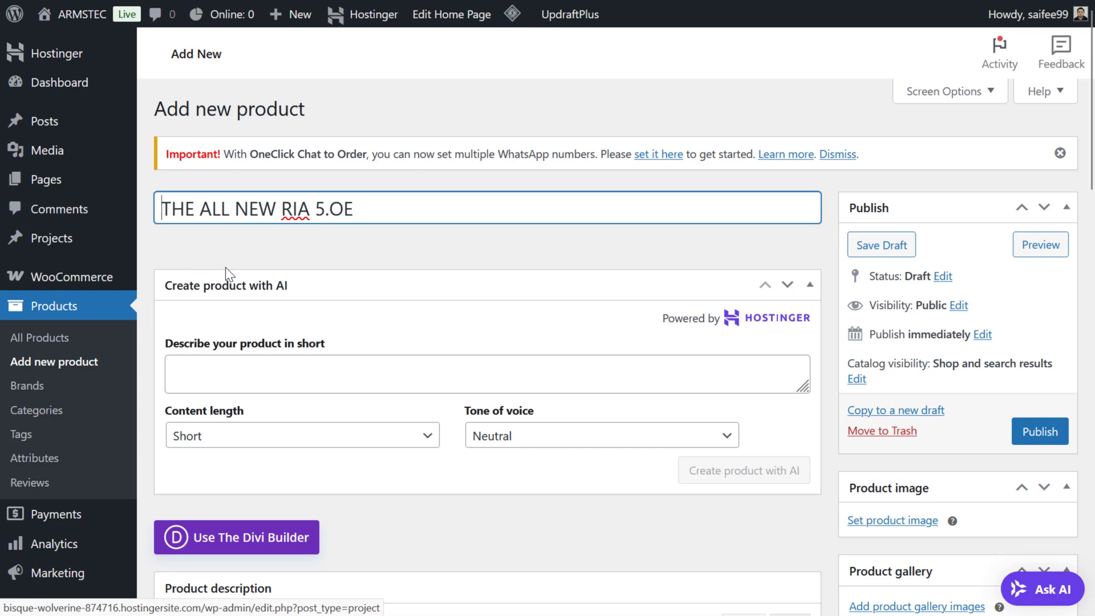
# Set the product's regular price to 150000 and its sale price to 135000.
pyautogui.scroll(-1, 226, 268)
pyautogui.scroll(-1, 225, 273)
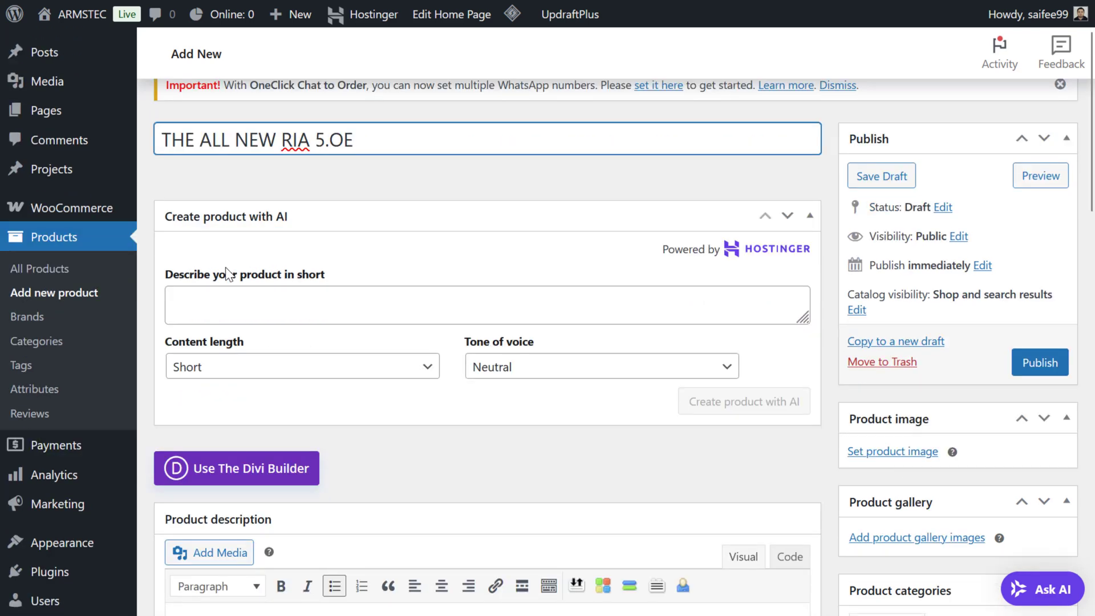
pyautogui.scroll(-10, 228, 274)
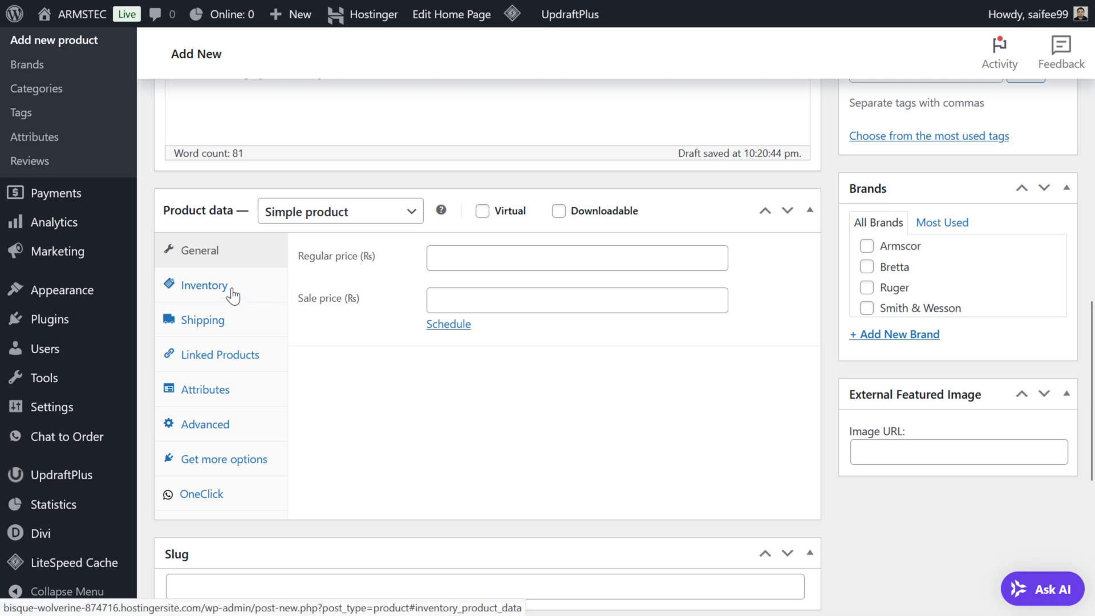
pyautogui.click(468, 261)
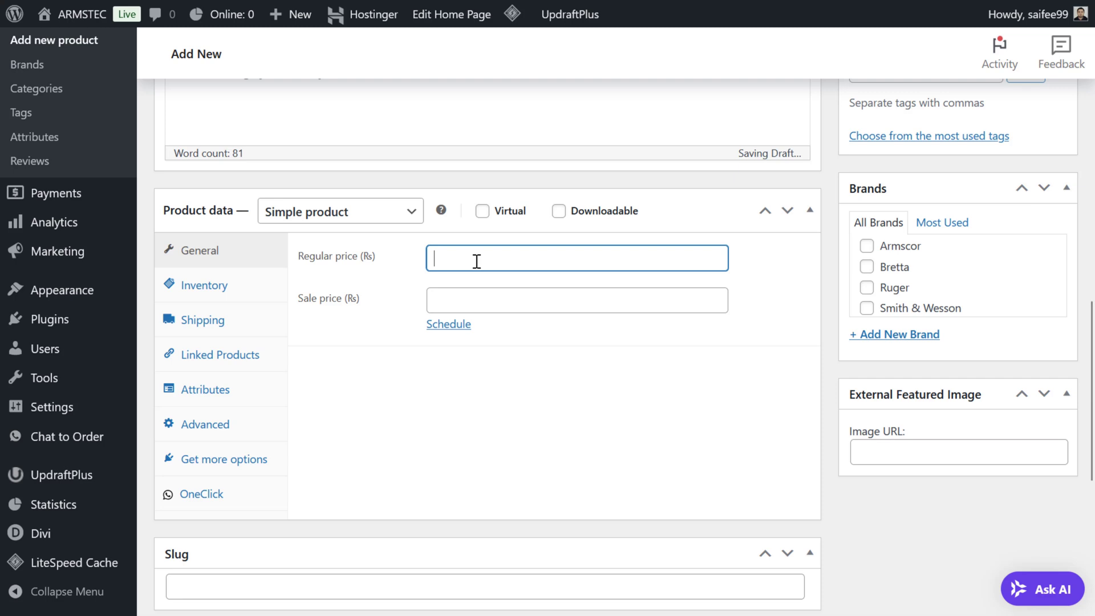
pyautogui.write('1')
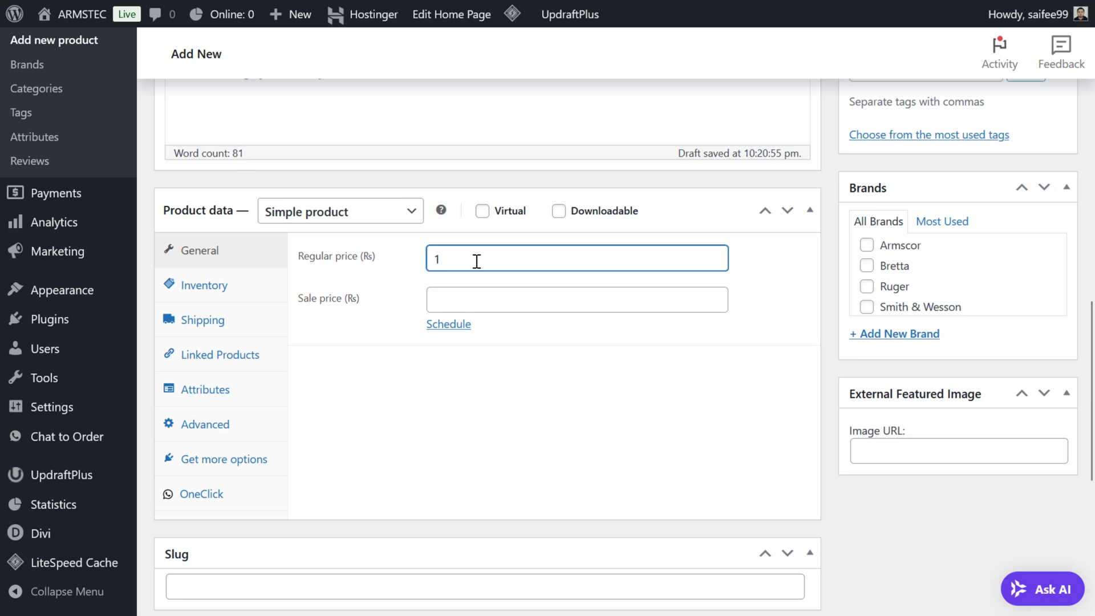
pyautogui.write('50,000')
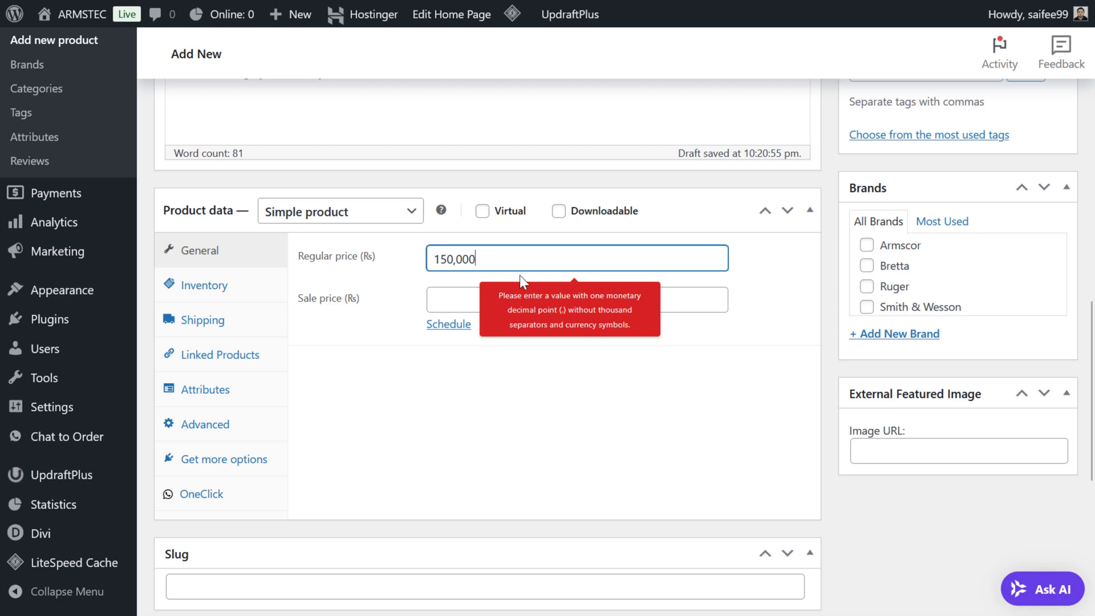
pyautogui.click(467, 297)
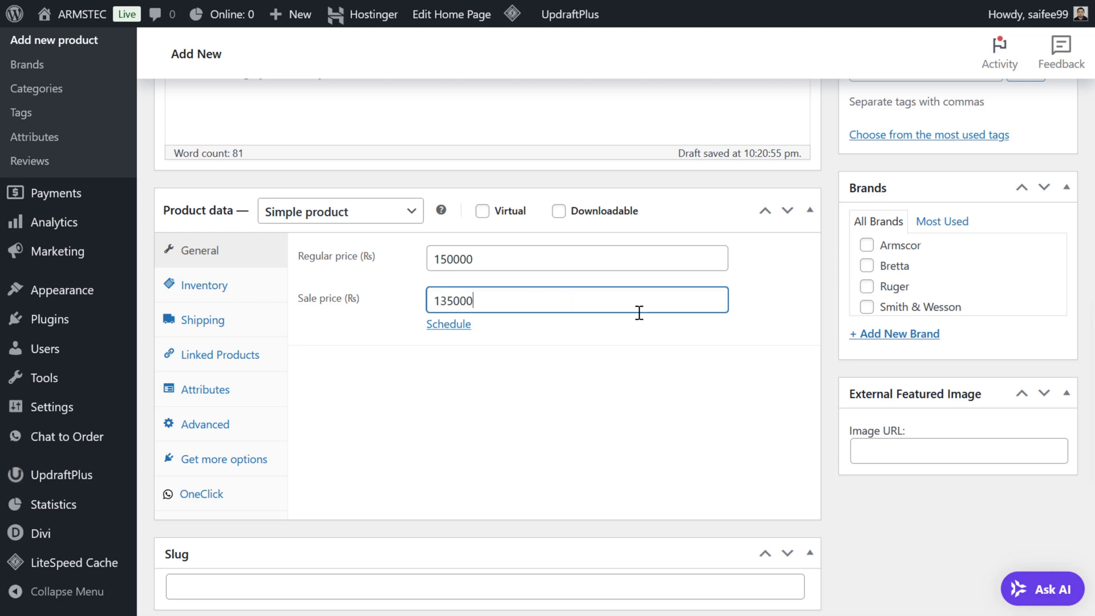
# Assign the Armscor brand to the product and locate the Pistols category under ARMS.
pyautogui.click(873, 250)
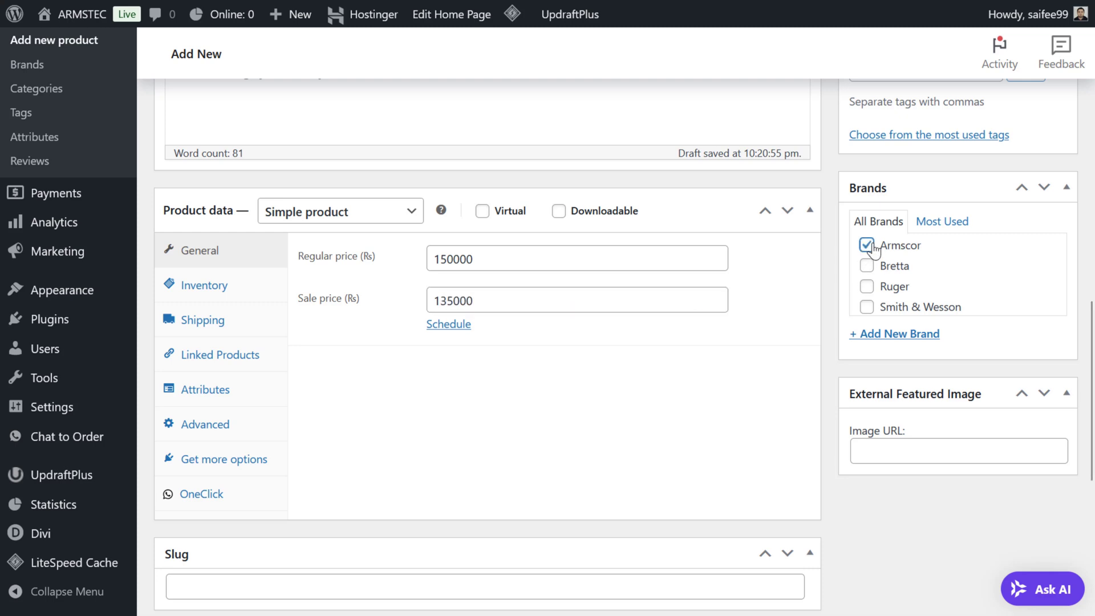
pyautogui.scroll(5, 840, 285)
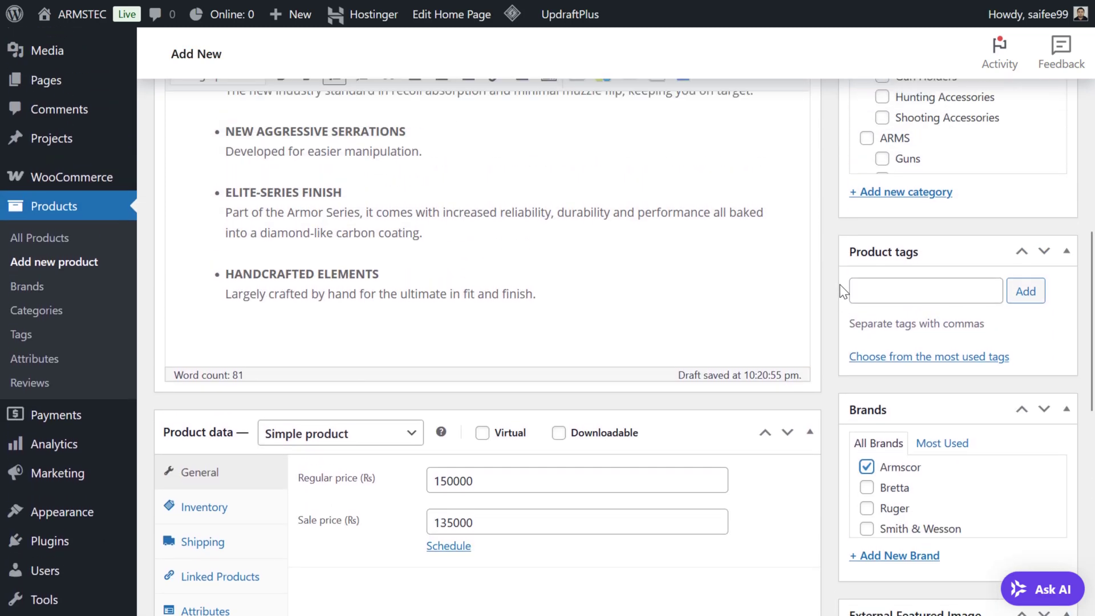
pyautogui.scroll(1, 840, 284)
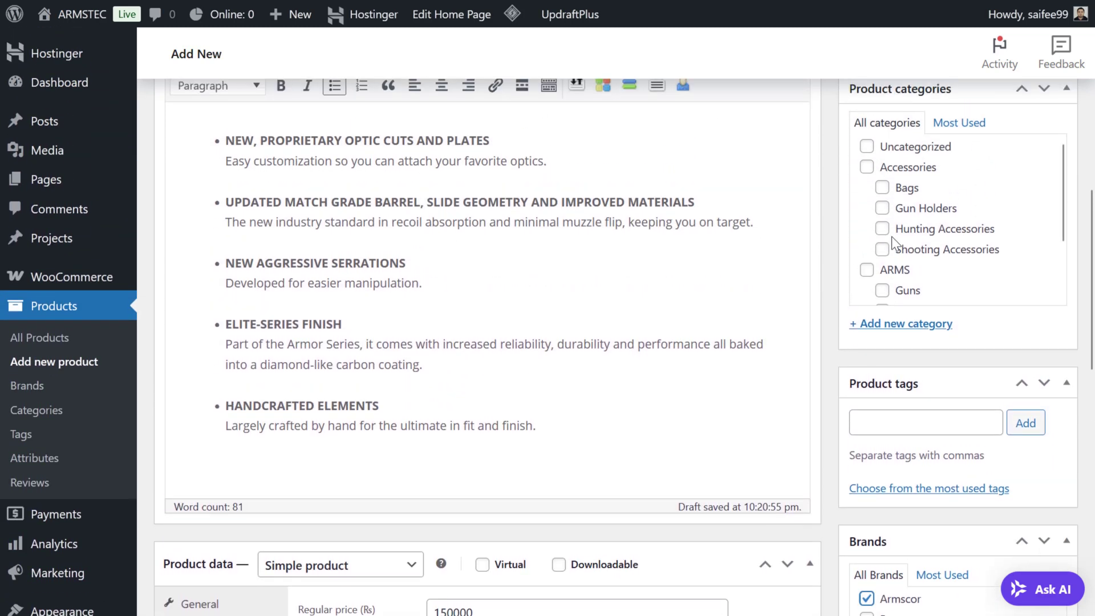
pyautogui.scroll(-1, 892, 236)
pyautogui.scroll(-2, 893, 240)
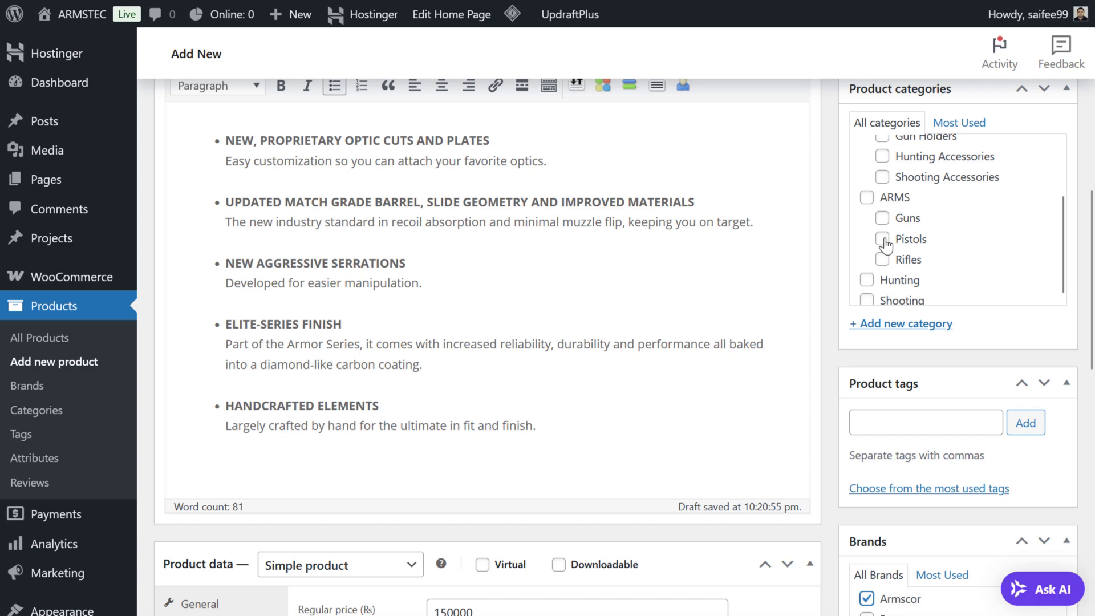
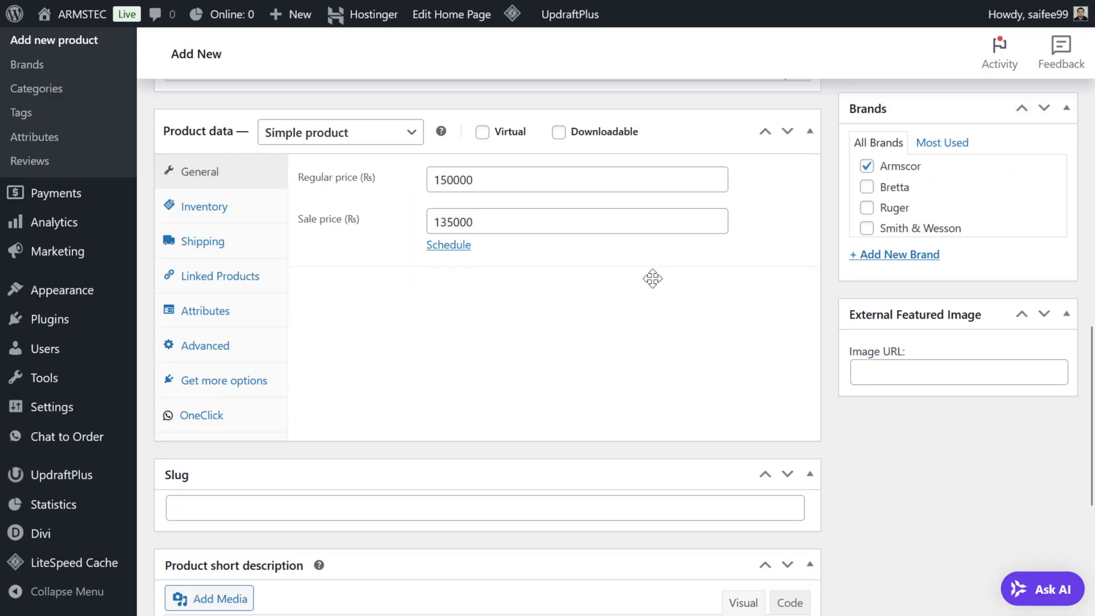
# Upload the pistol image "Untitled (1)" from Downloads through the short description's media window, and close the window without inserting it.
pyautogui.click(896, 372)
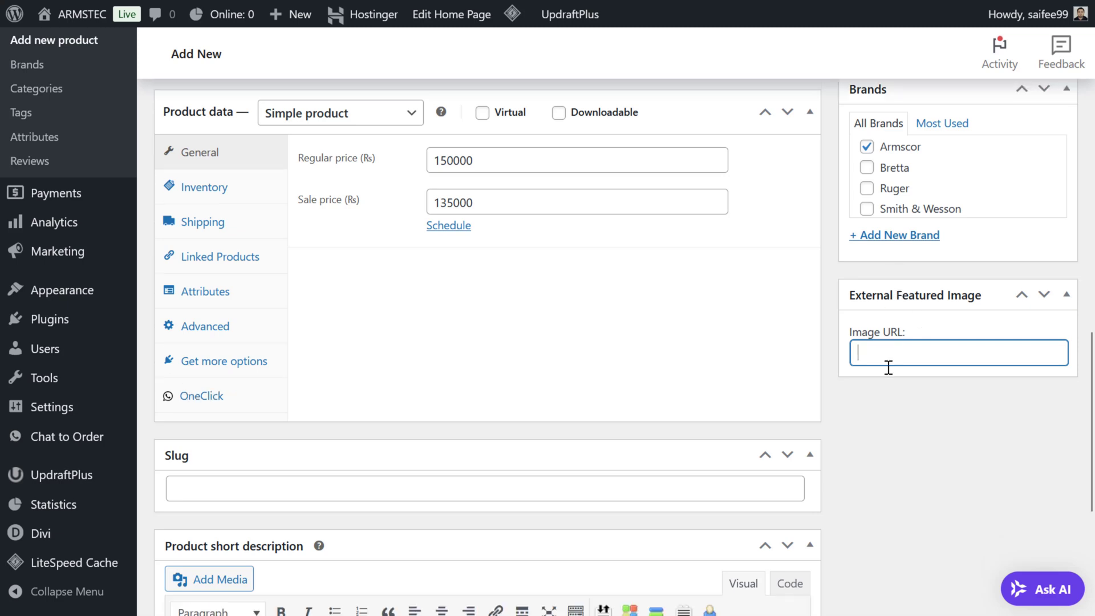
pyautogui.scroll(-4, 887, 368)
pyautogui.click(182, 349)
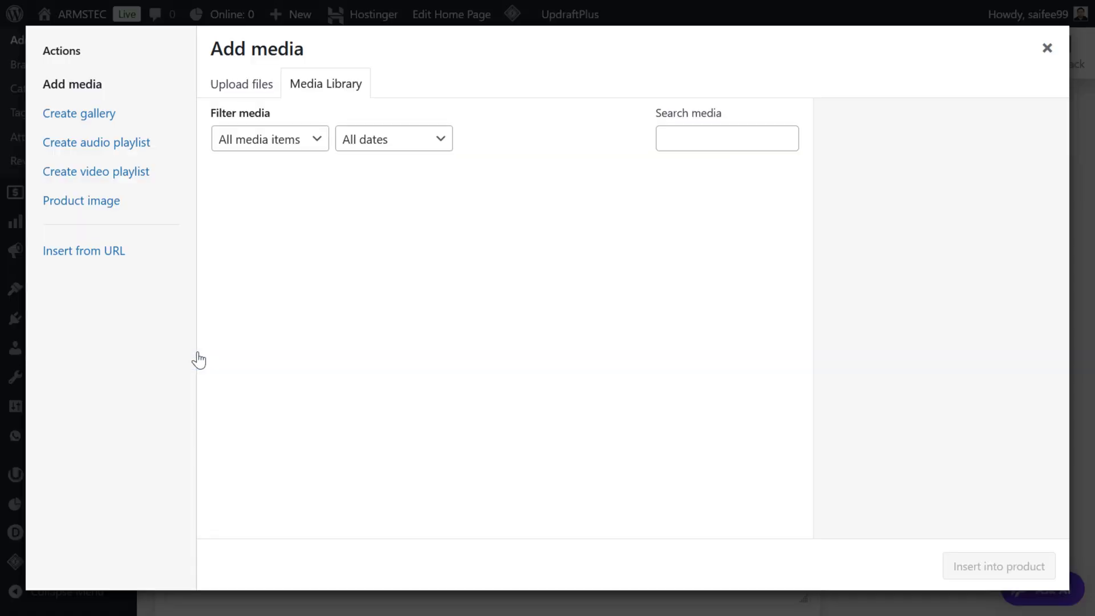
pyautogui.click(237, 89)
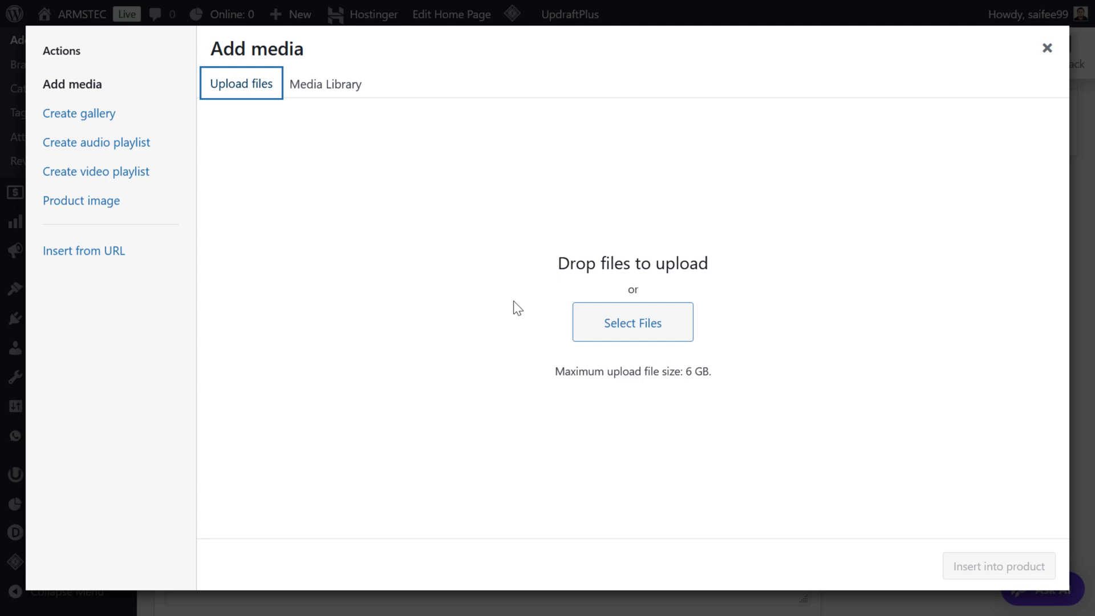
pyautogui.click(591, 328)
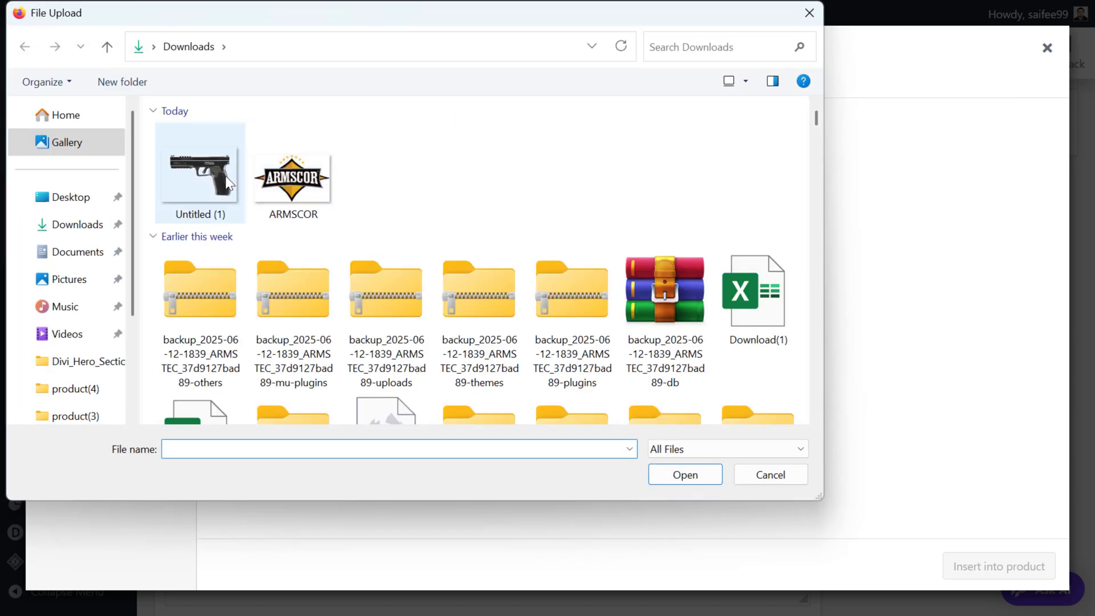
pyautogui.click(200, 177)
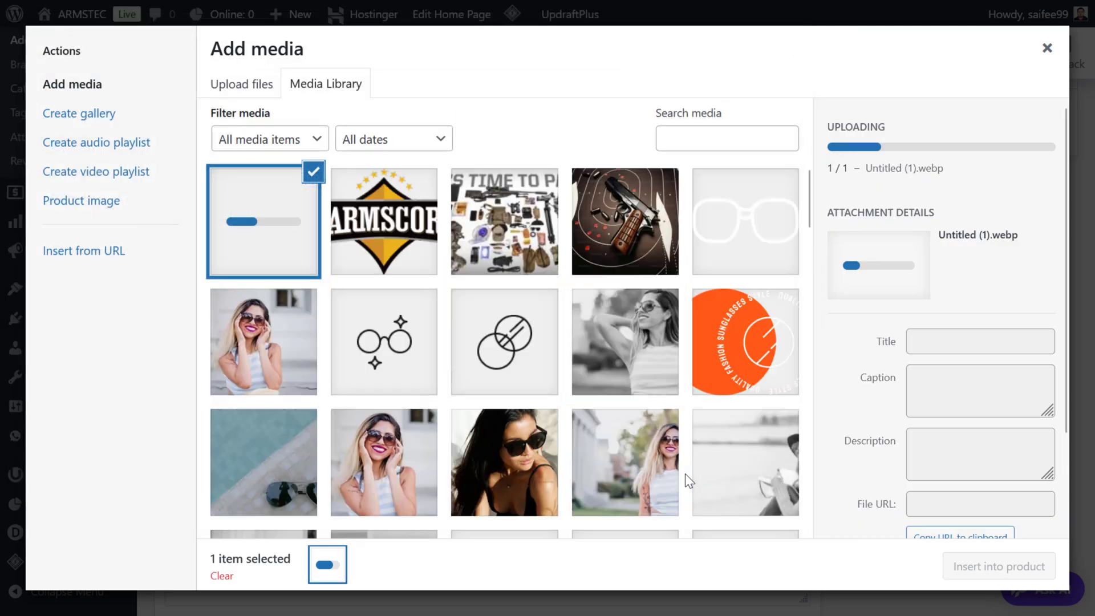
pyautogui.click(685, 475)
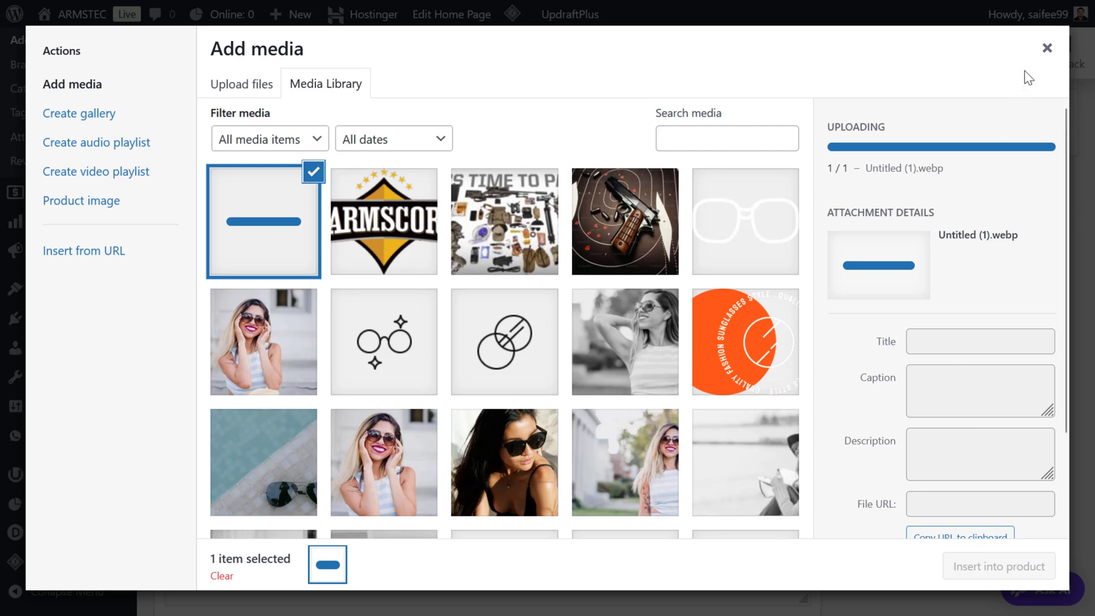
pyautogui.click(1047, 48)
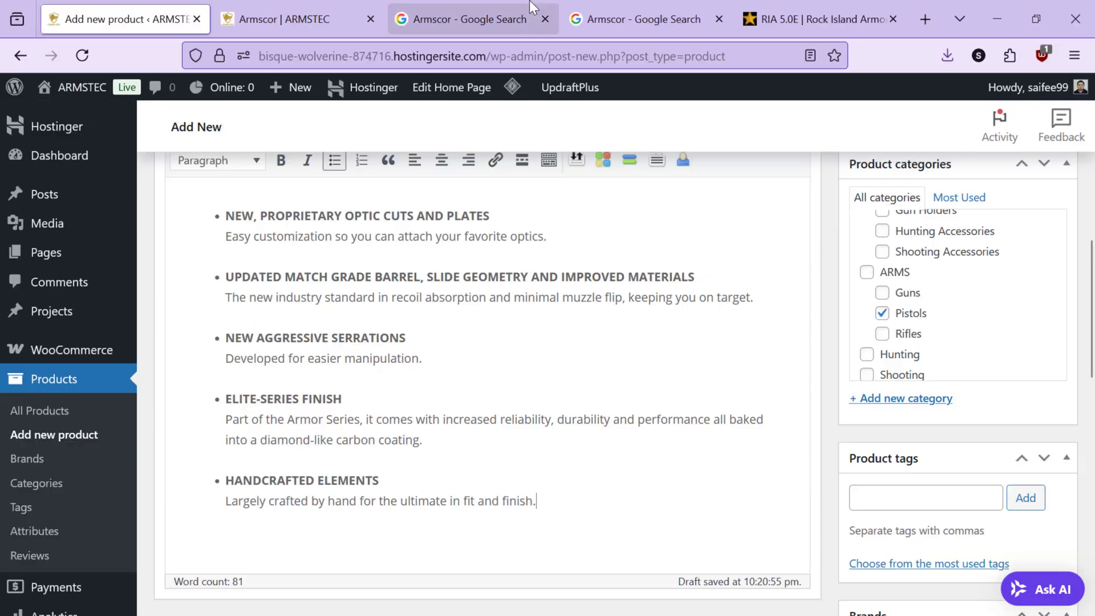
# Copy the image link of the side-view pistol picture beside the feature list on the RIA 5.0E page.
pyautogui.click(793, 12)
pyautogui.press('F11')
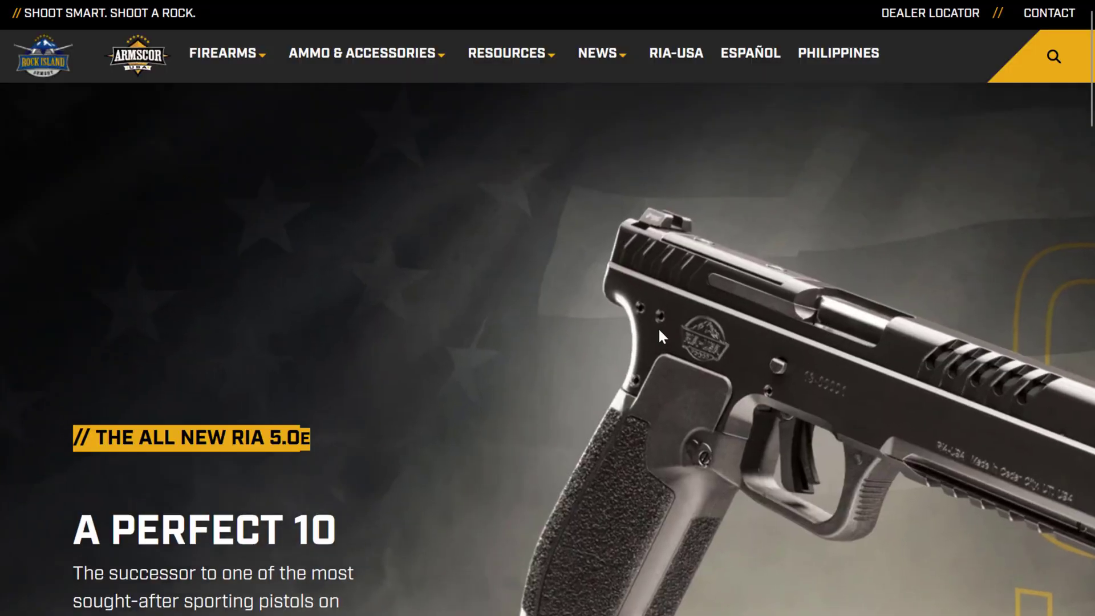
pyautogui.scroll(-20, 617, 334)
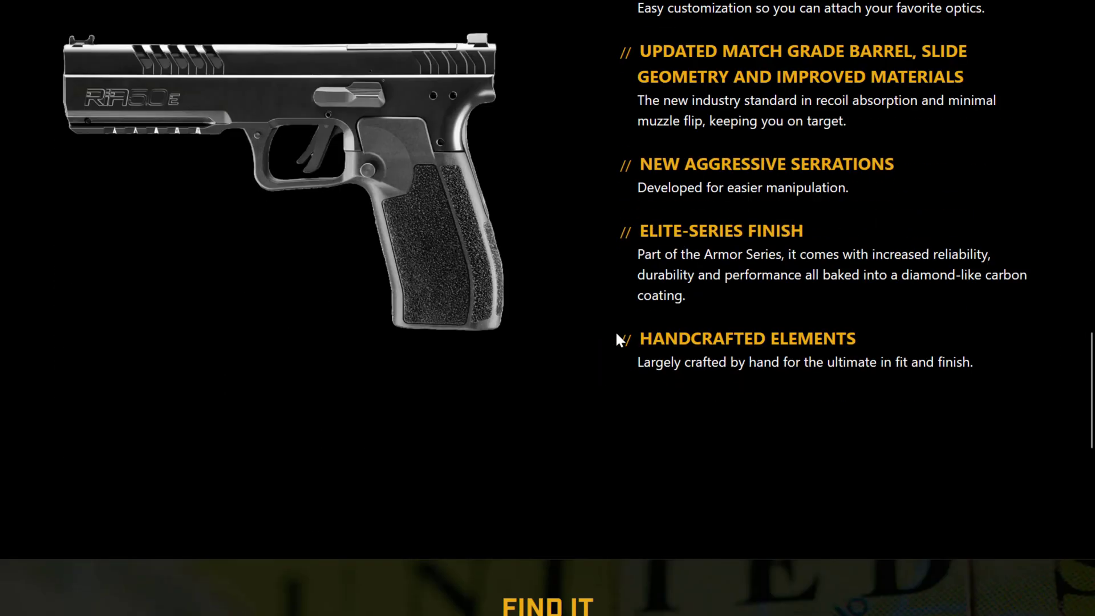
pyautogui.rightClick(407, 240)
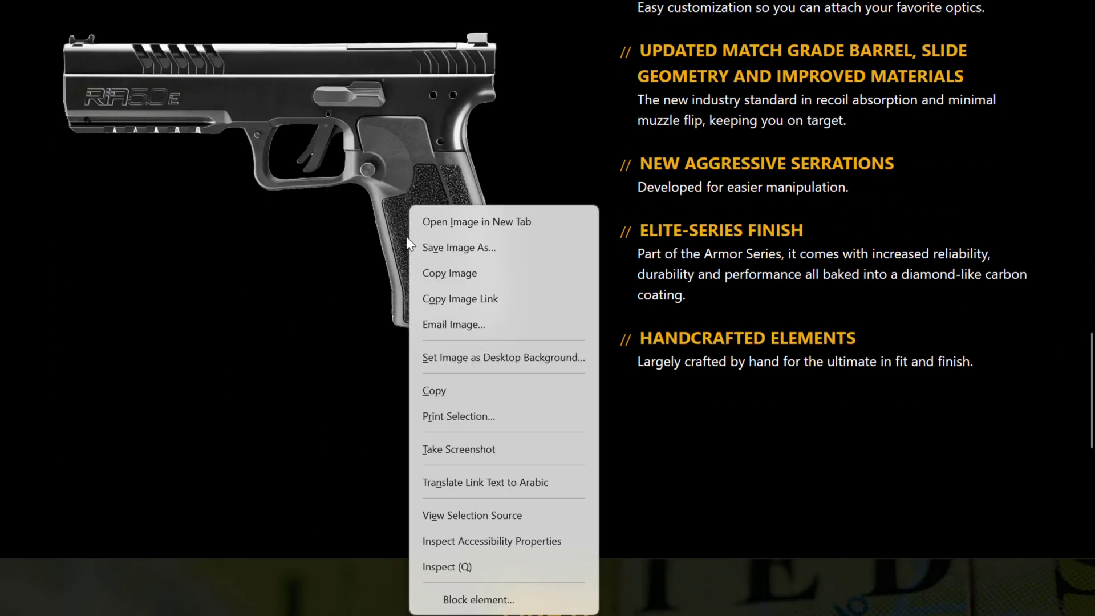
pyautogui.click(443, 298)
# Return to the new product form and paste the copied link as the external featured image's URL.
pyautogui.moveTo(324, 1)
pyautogui.click(286, 12)
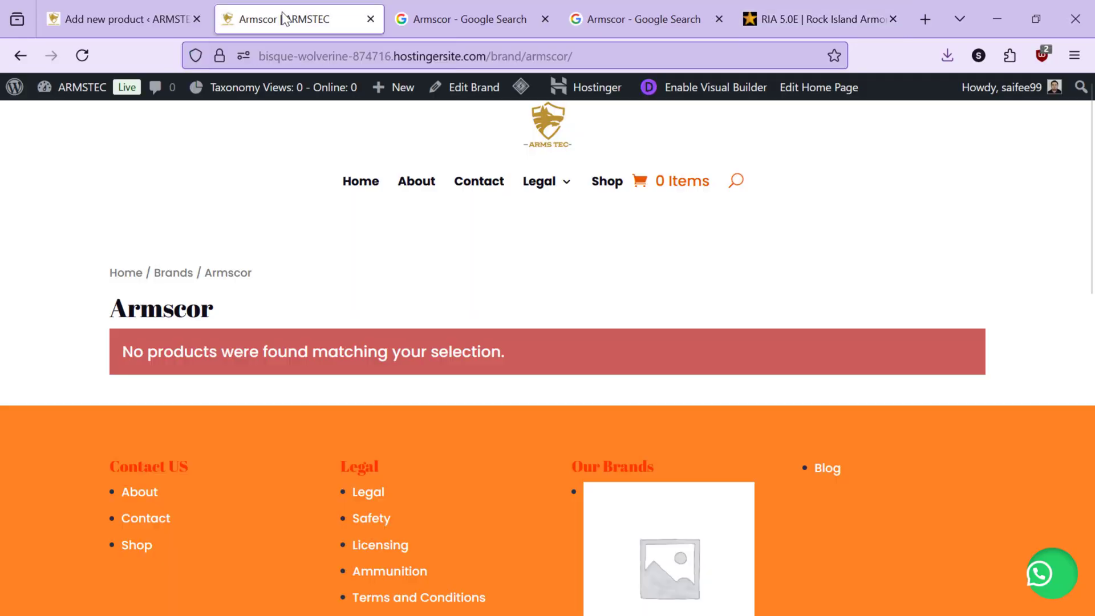
pyautogui.click(123, 18)
pyautogui.scroll(-5, 848, 354)
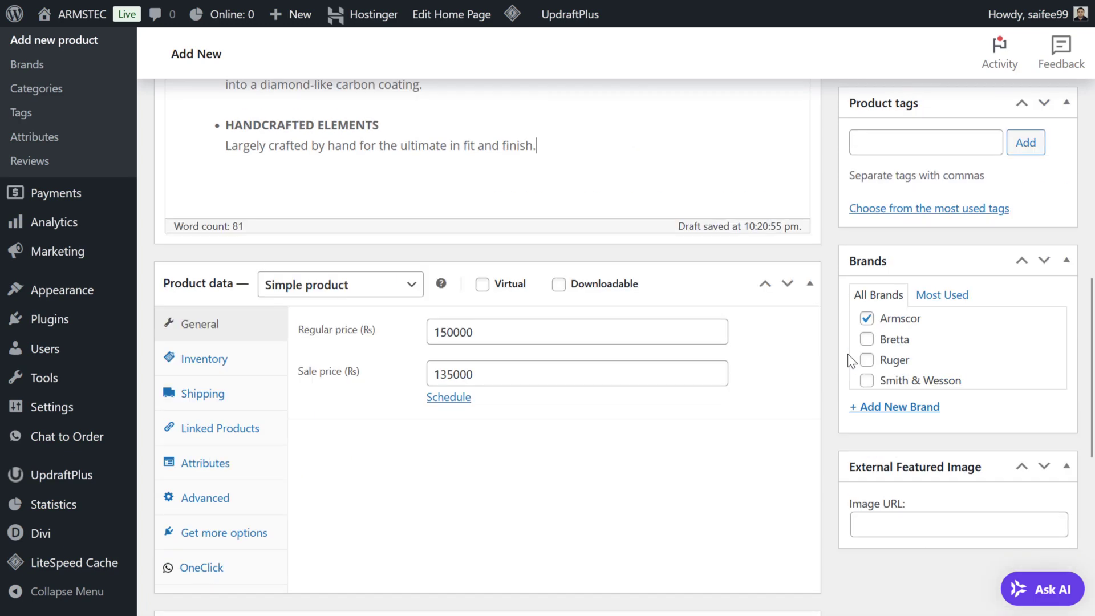
pyautogui.click(898, 529)
pyautogui.hotkey('ctrl', 'v')
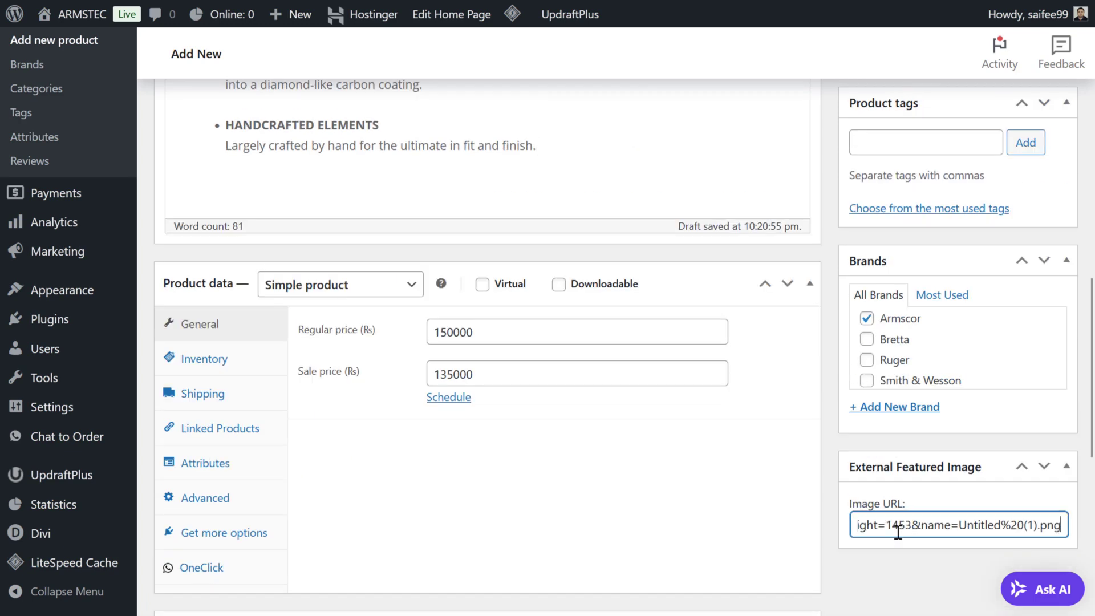
# Insert the pistol picture into the product short description from the copied armscor.com image URL.
pyautogui.scroll(-8, 598, 399)
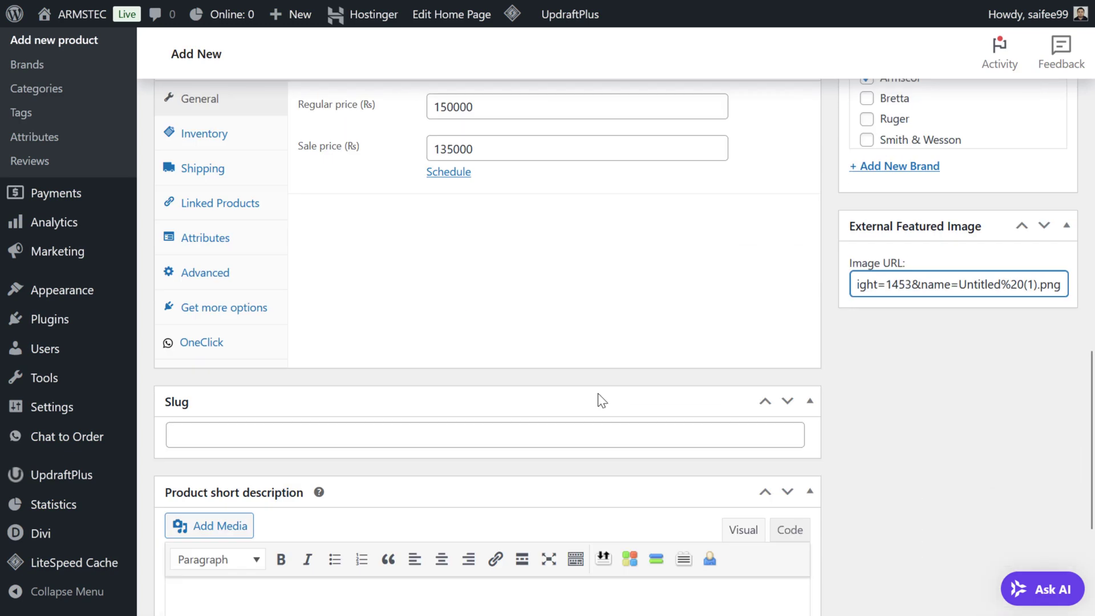
pyautogui.click(182, 286)
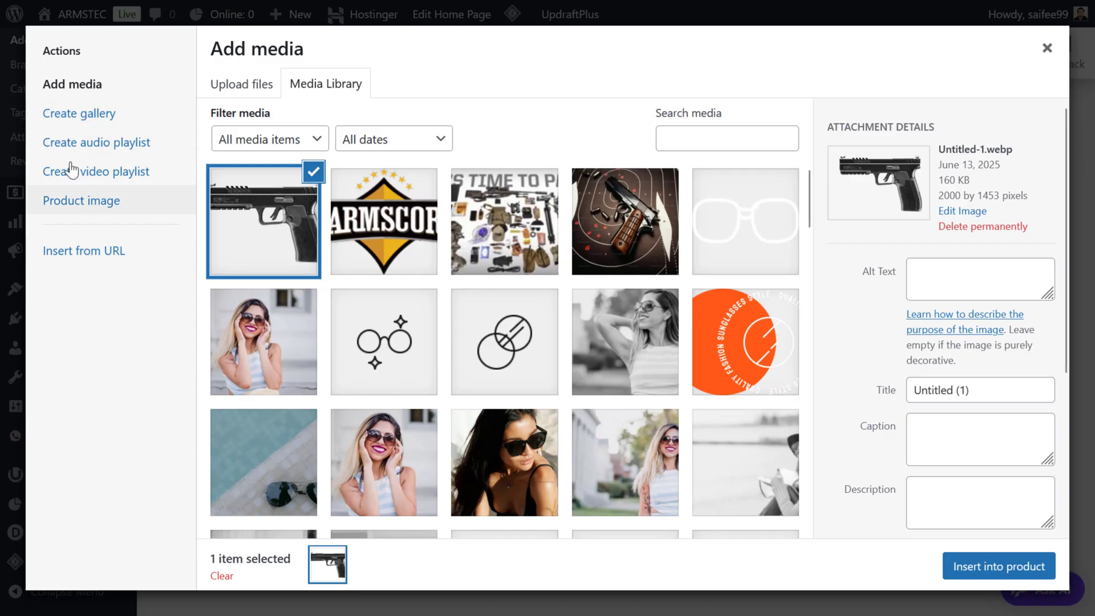
pyautogui.click(51, 248)
pyautogui.click(279, 108)
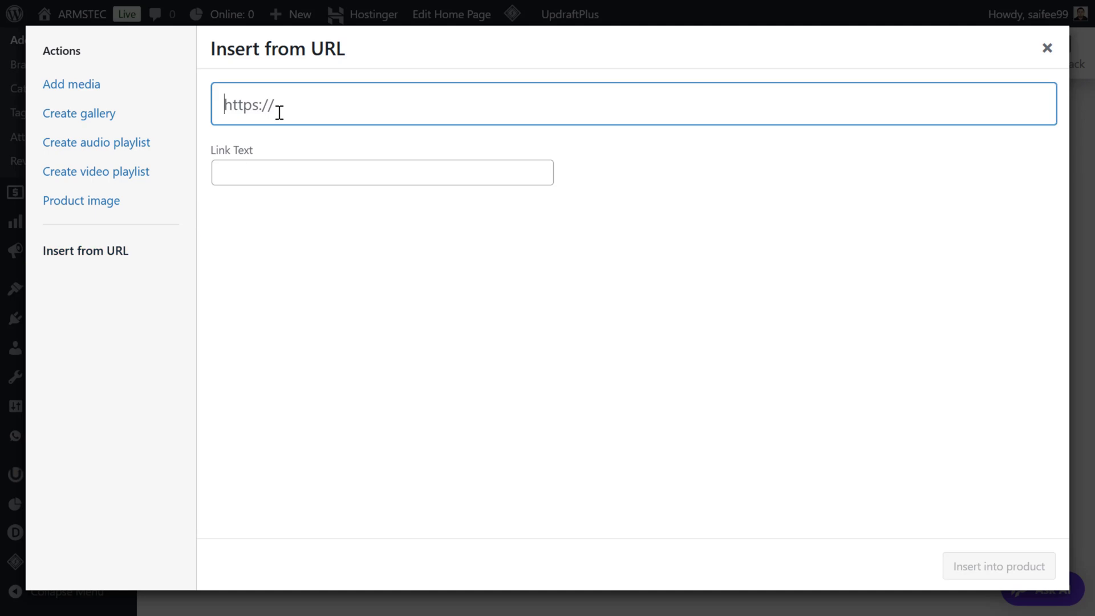
pyautogui.write('www.armscor.com/hs-fs/hubfs/Untitled%20(1).png?width=2000&height=1453&name=Untitled%20(1).png')
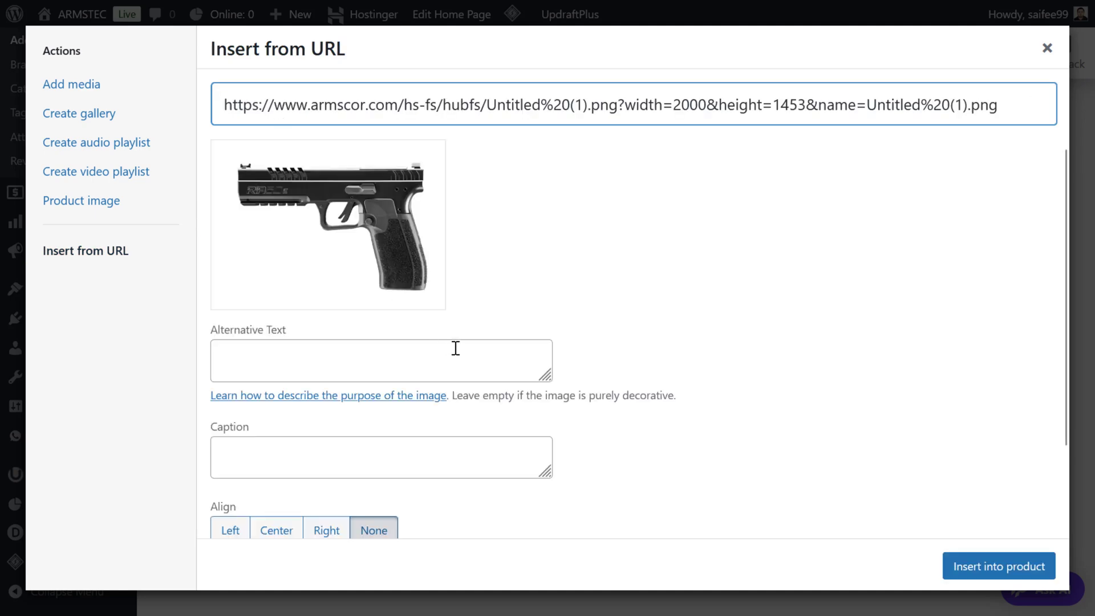
pyautogui.scroll(-2, 707, 416)
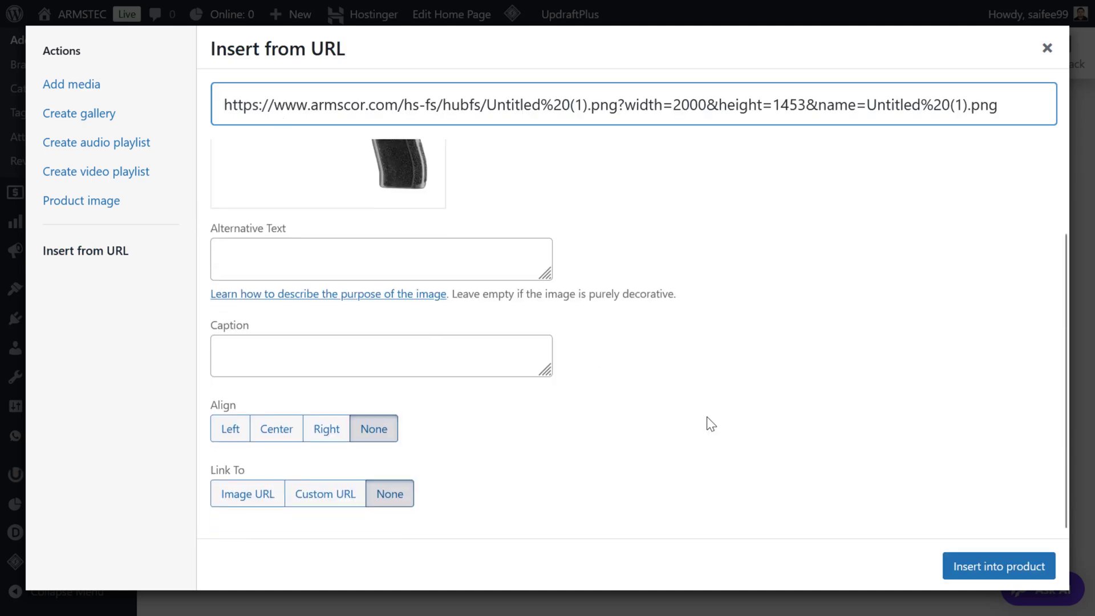
pyautogui.click(999, 568)
# Review the product's OneClick WhatsApp settings and publish the product.
pyautogui.scroll(5, 920, 474)
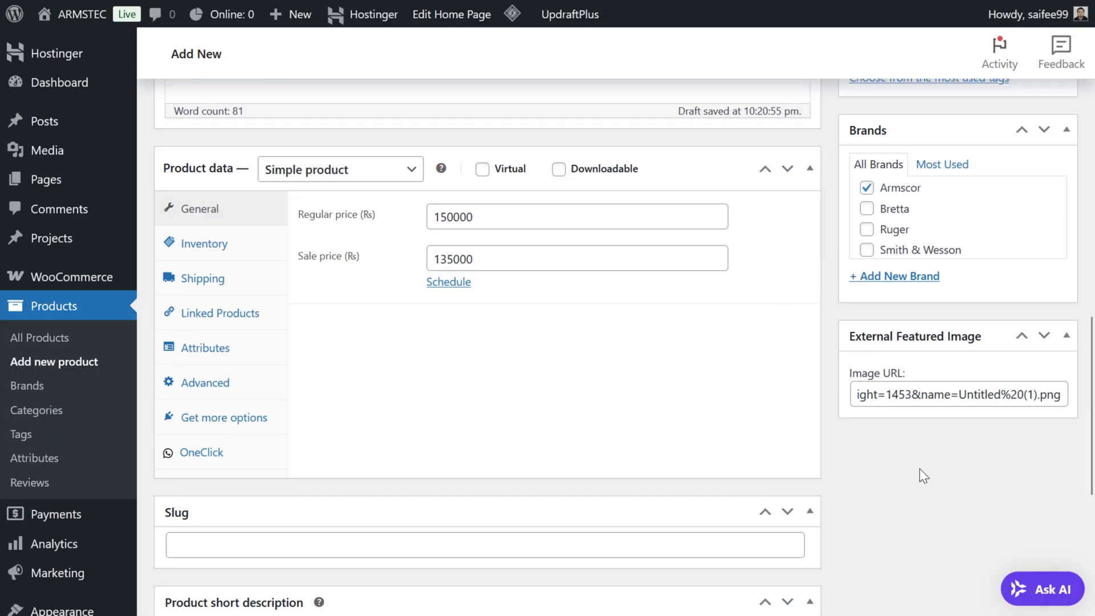
pyautogui.scroll(2, 919, 469)
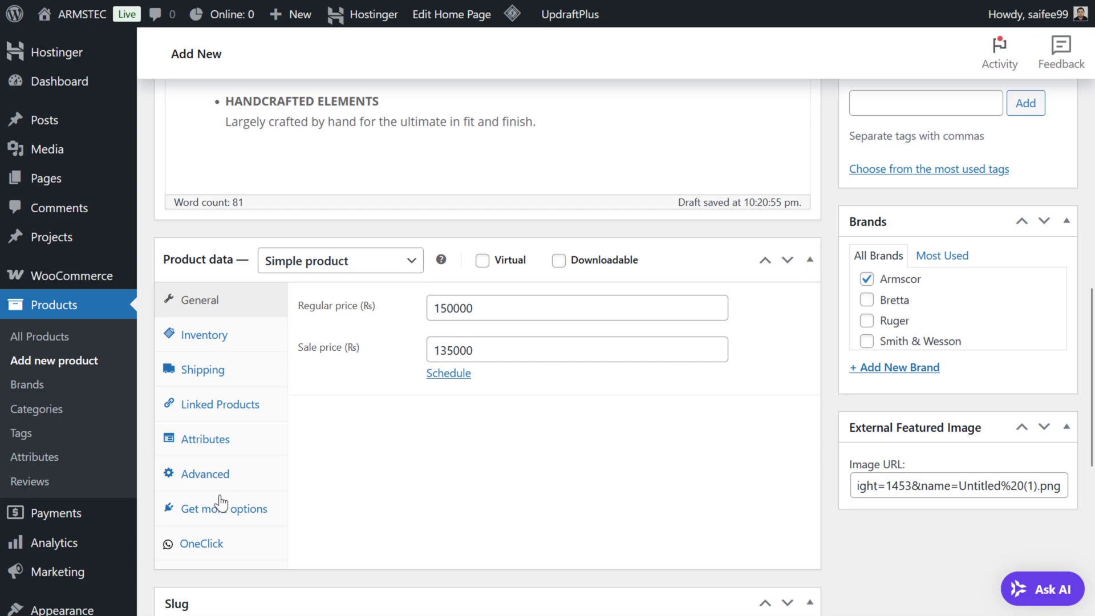
pyautogui.click(223, 544)
pyautogui.scroll(-1, 322, 448)
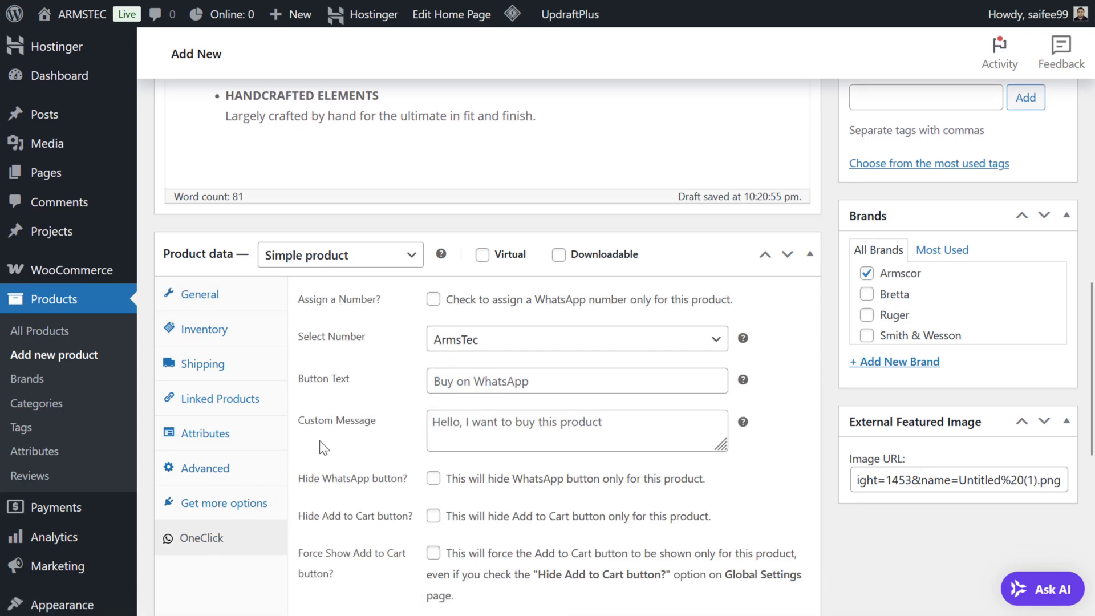
pyautogui.scroll(-3, 323, 449)
pyautogui.scroll(15, 319, 440)
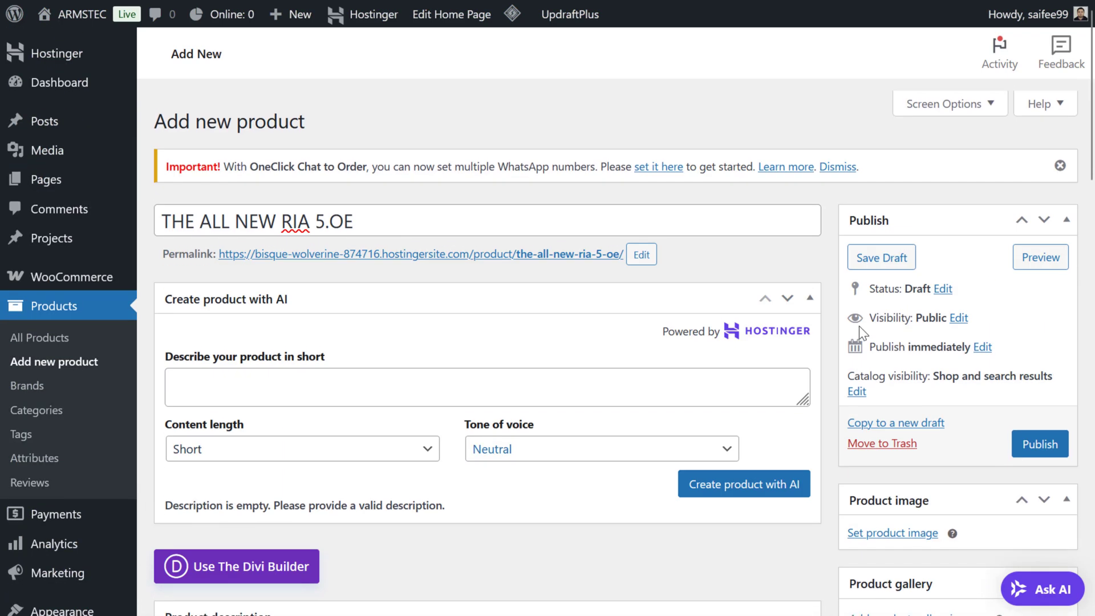
pyautogui.click(1044, 438)
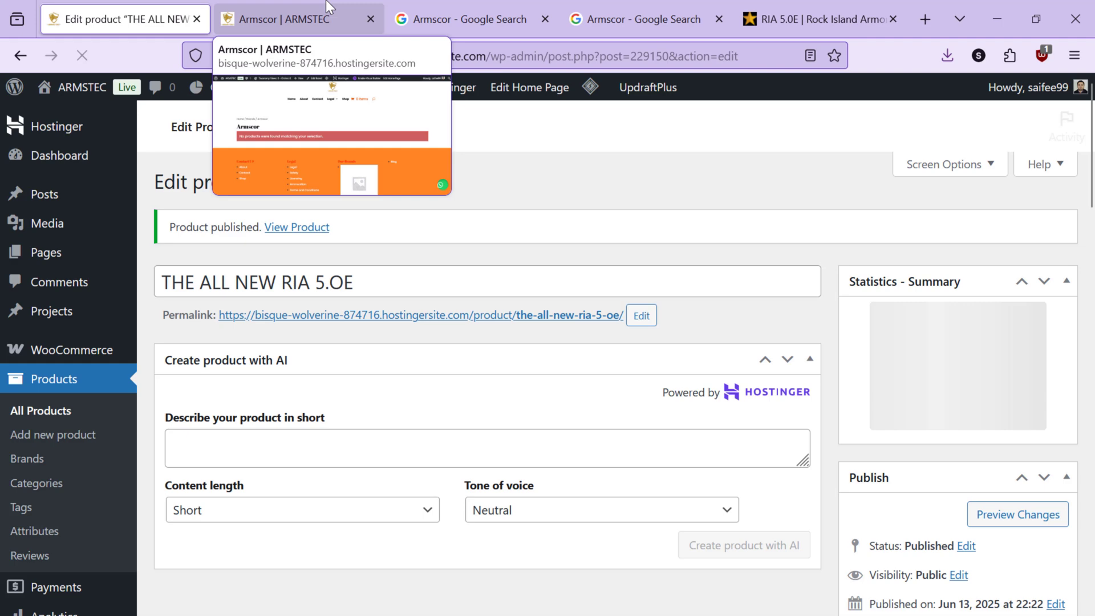
# Reload the Armscor brand page on the shop and check how the new product is listed.
pyautogui.click(329, 17)
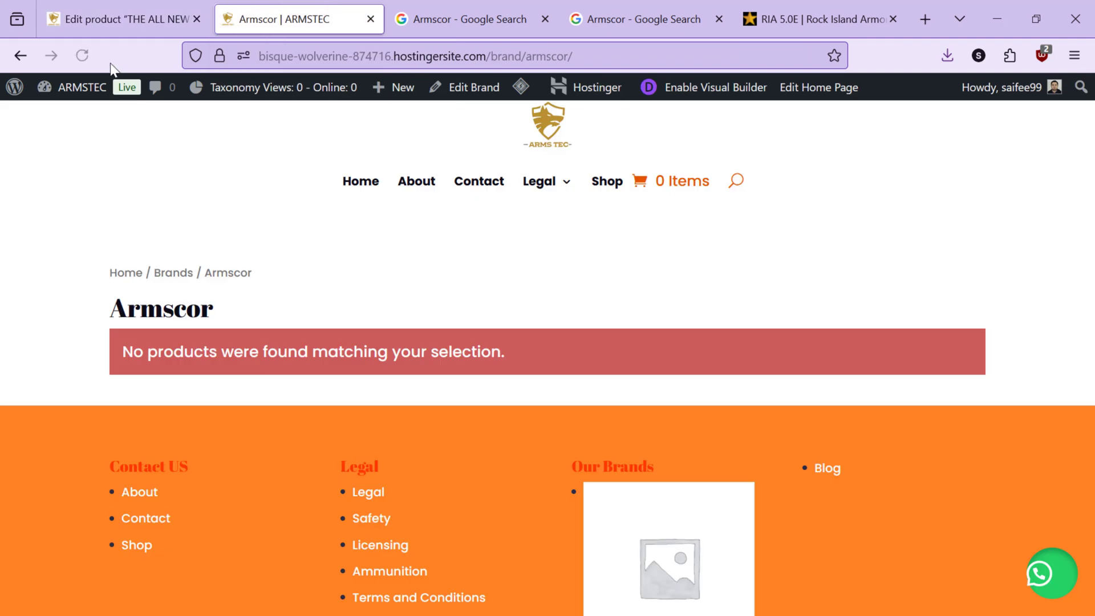
pyautogui.press('F11')
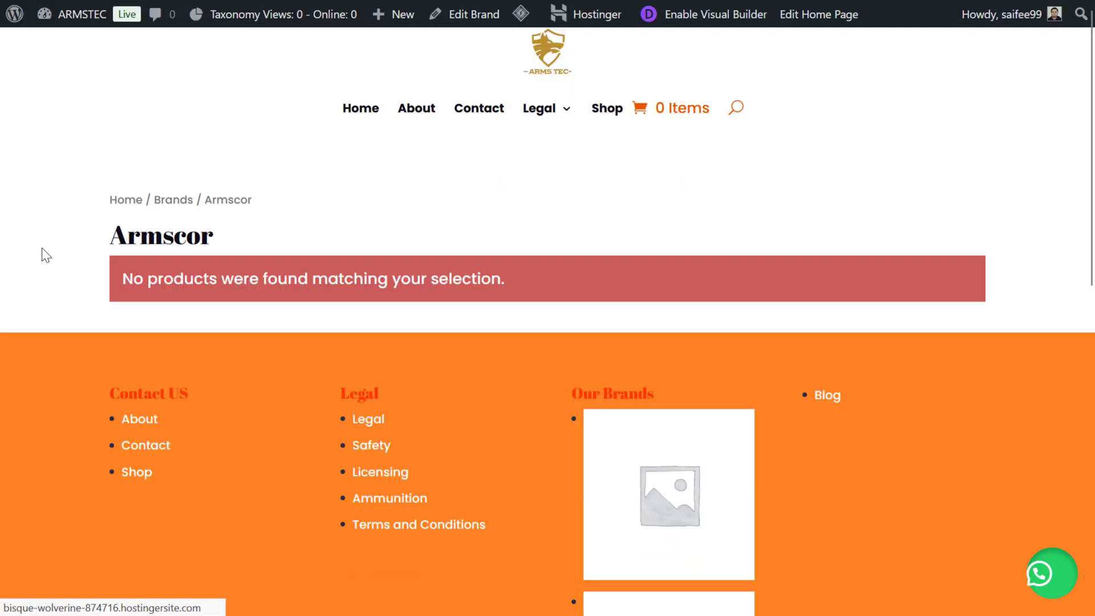
pyautogui.press('F5')
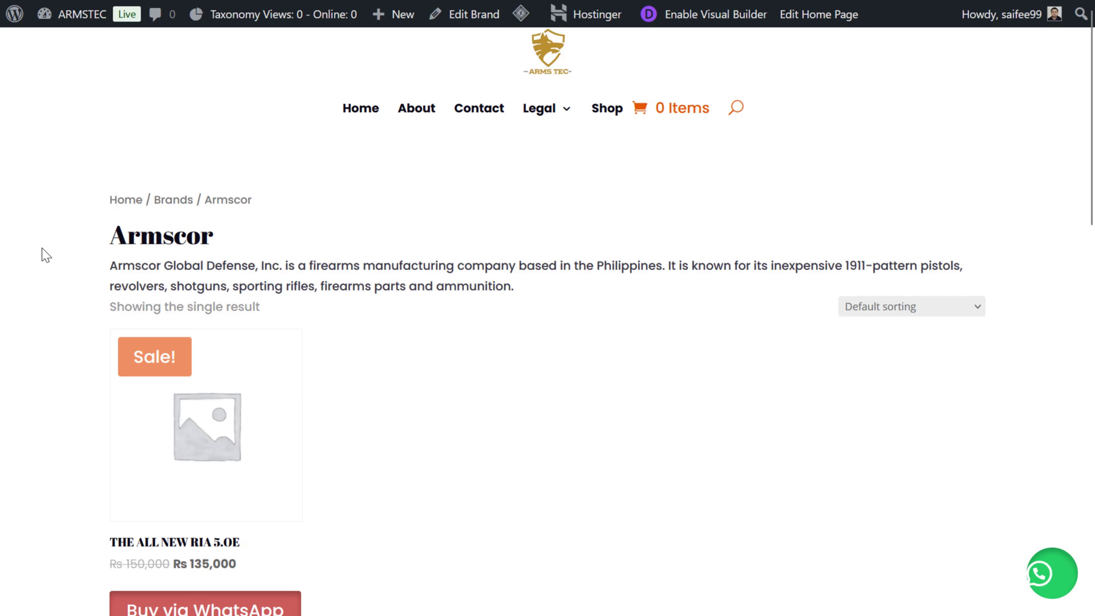
pyautogui.scroll(-3, 45, 255)
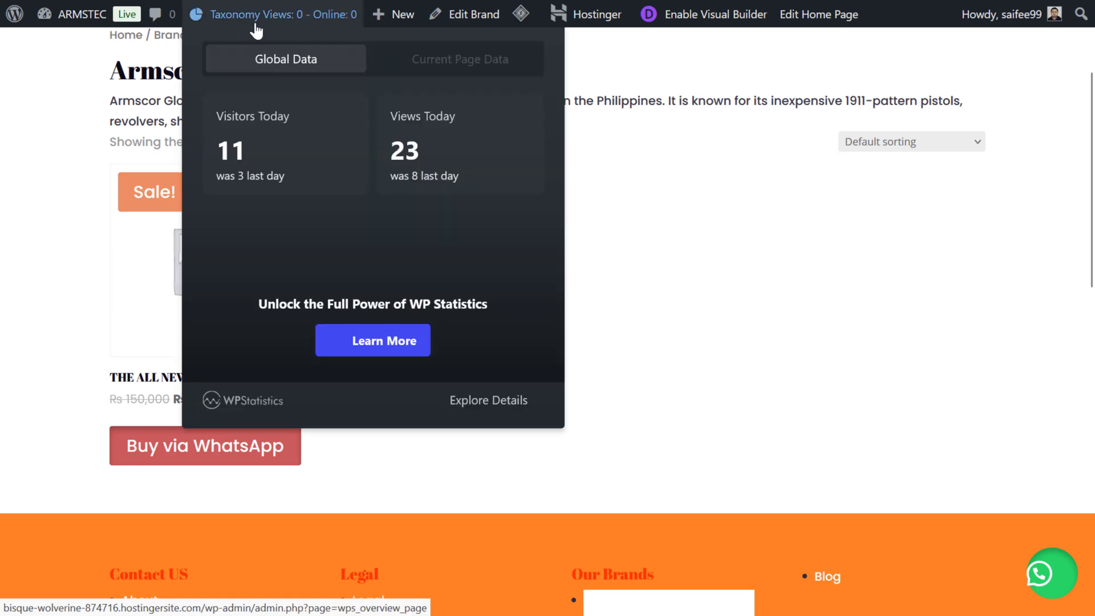
pyautogui.moveTo(239, 1)
pyautogui.click(150, 10)
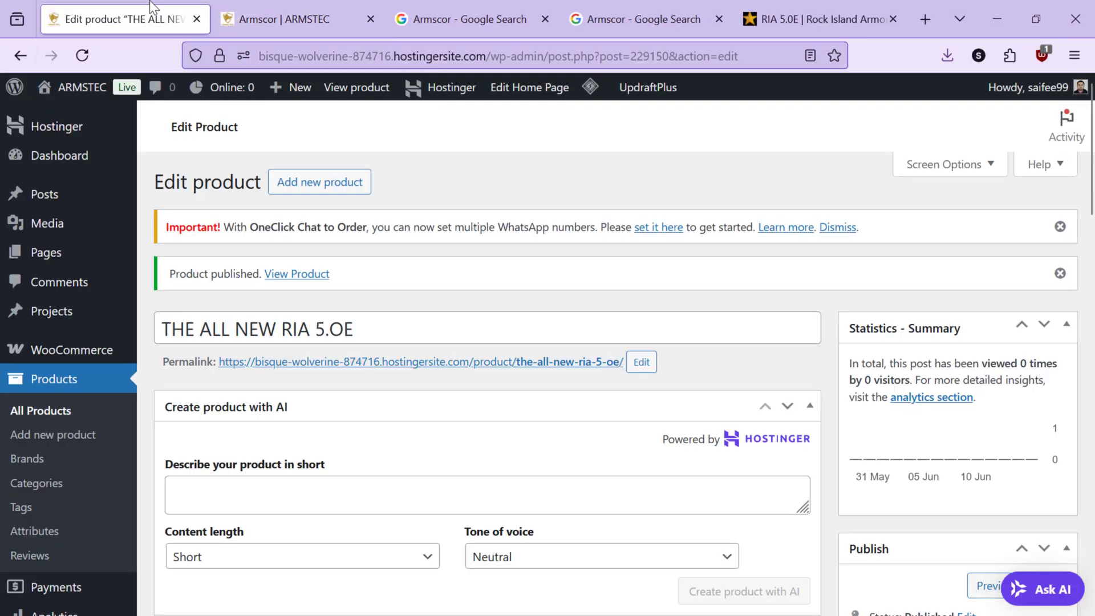
pyautogui.click(285, 19)
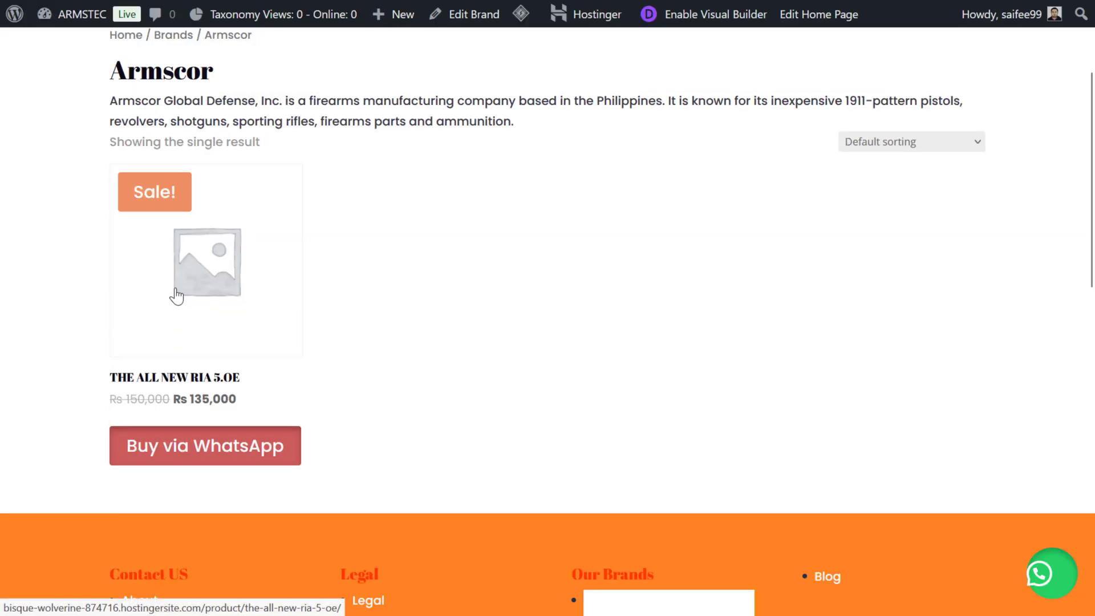
# Open the RIA 5.OE product page and examine its images, prices, purchase buttons, description and reviews section.
pyautogui.click(177, 296)
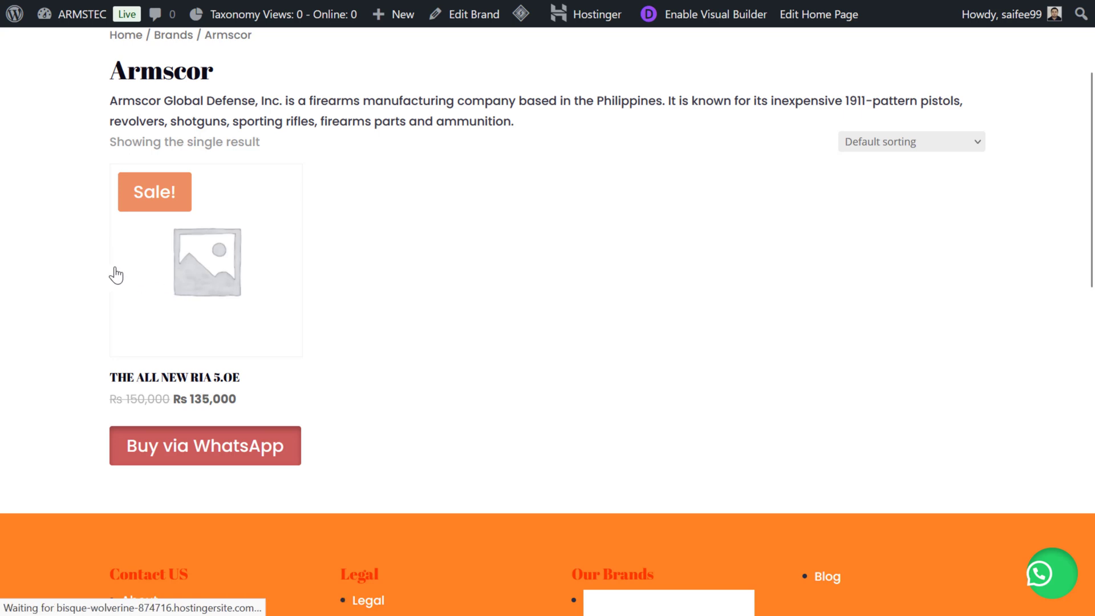
pyautogui.scroll(-4, 71, 294)
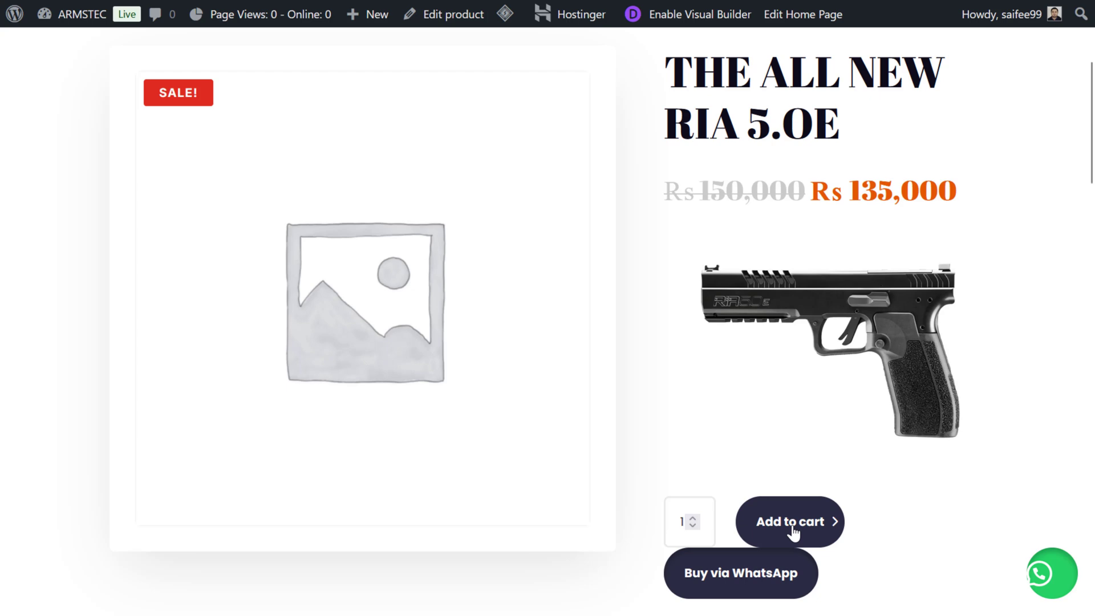
pyautogui.scroll(-3, 793, 532)
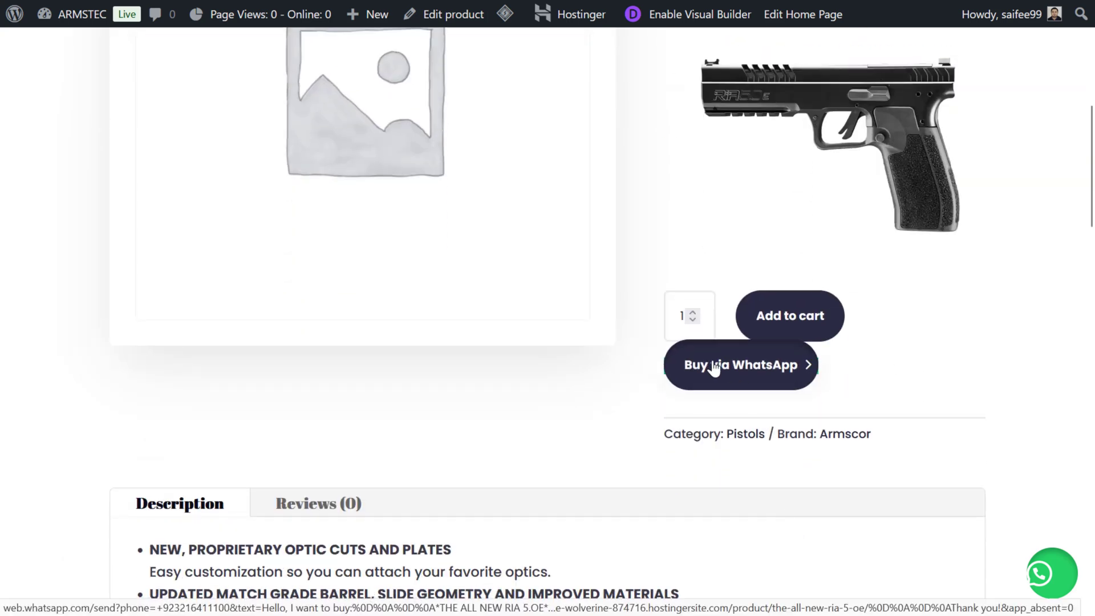
pyautogui.scroll(-5, 714, 367)
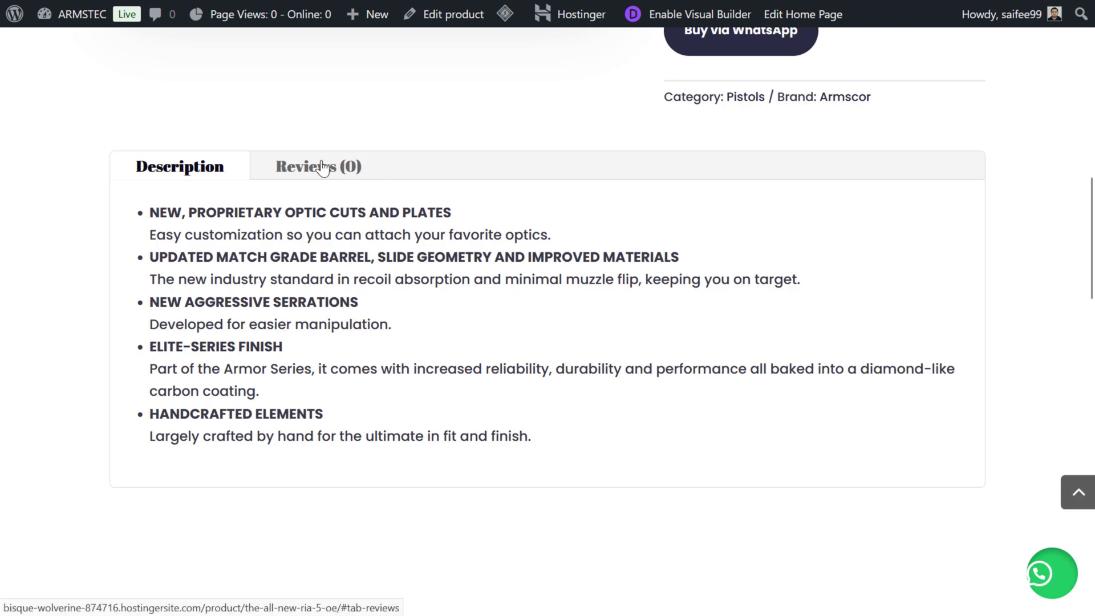
pyautogui.scroll(-10, 322, 168)
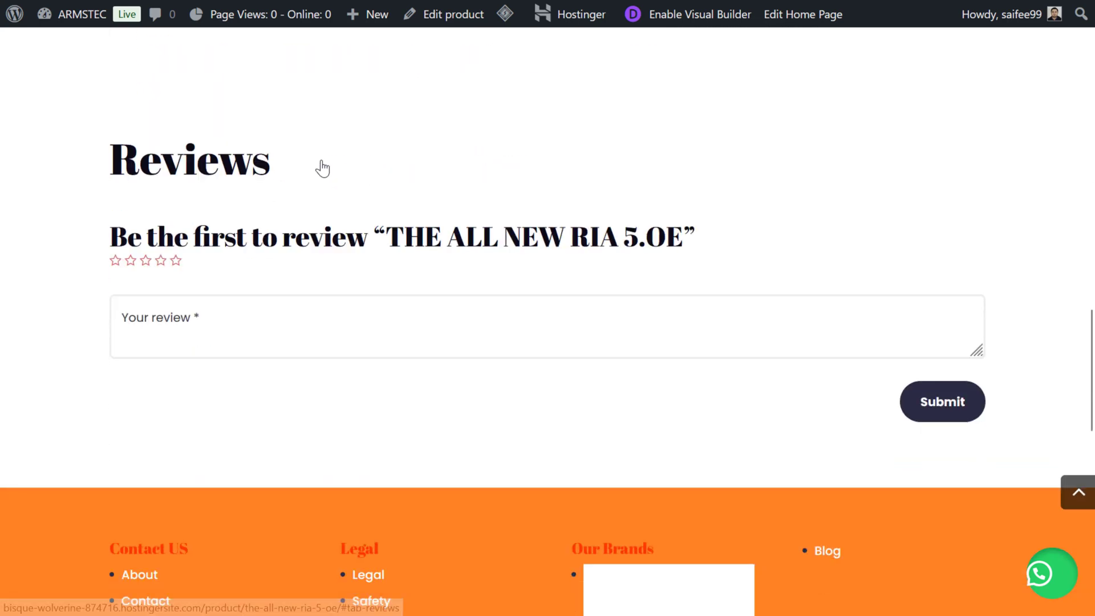
pyautogui.scroll(-5, 322, 168)
pyautogui.scroll(20, 322, 168)
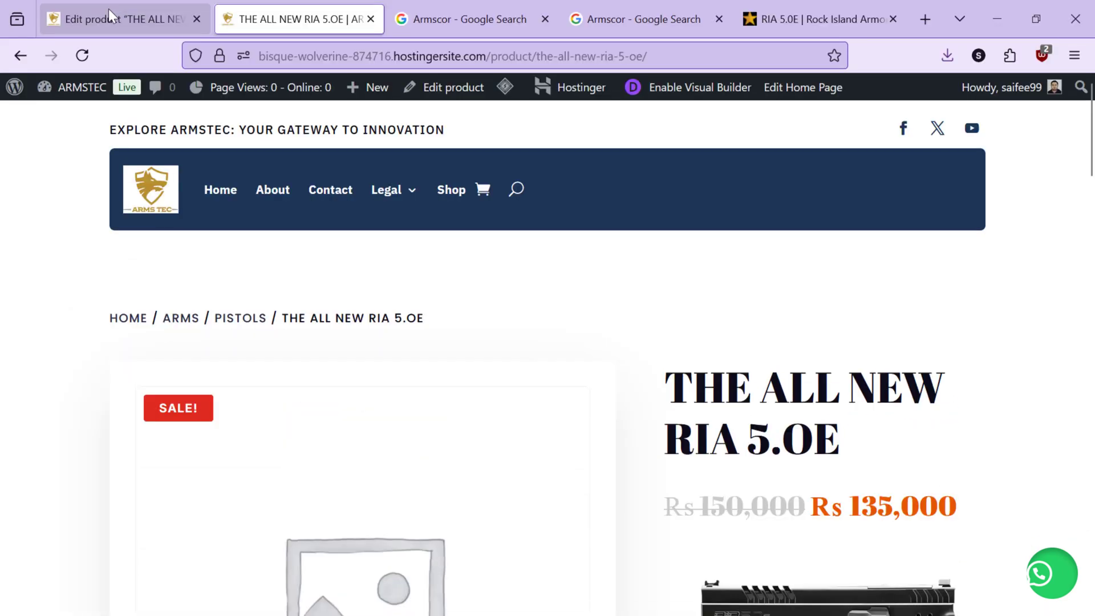
# Return to the published product's editor, review its description, prices and brand, and start a new product.
pyautogui.click(108, 14)
pyautogui.scroll(-5, 173, 293)
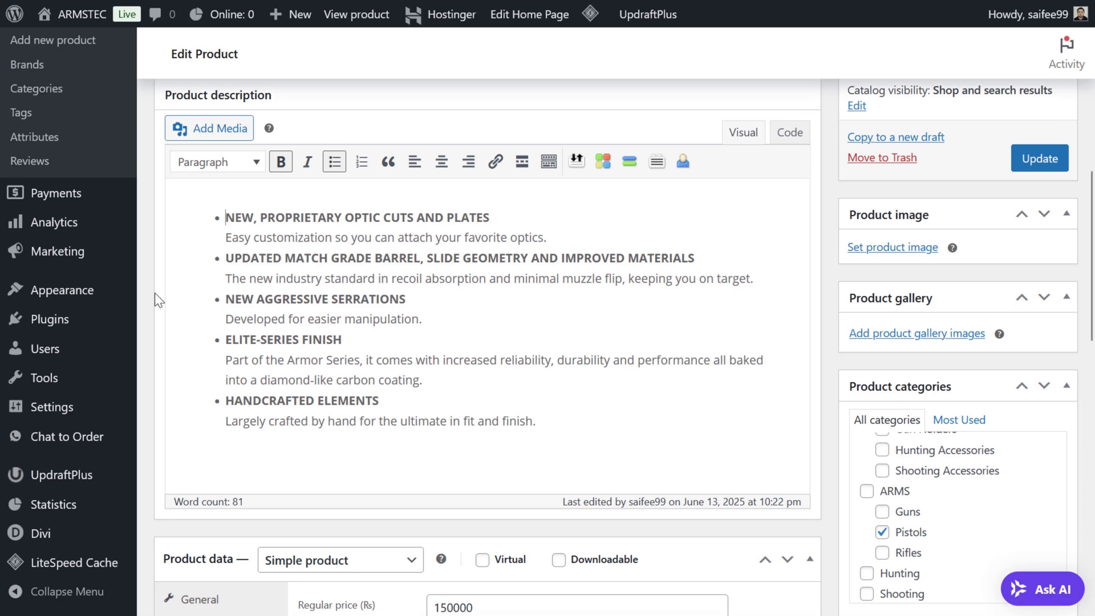
pyautogui.scroll(-4, 155, 292)
pyautogui.scroll(-3, 155, 293)
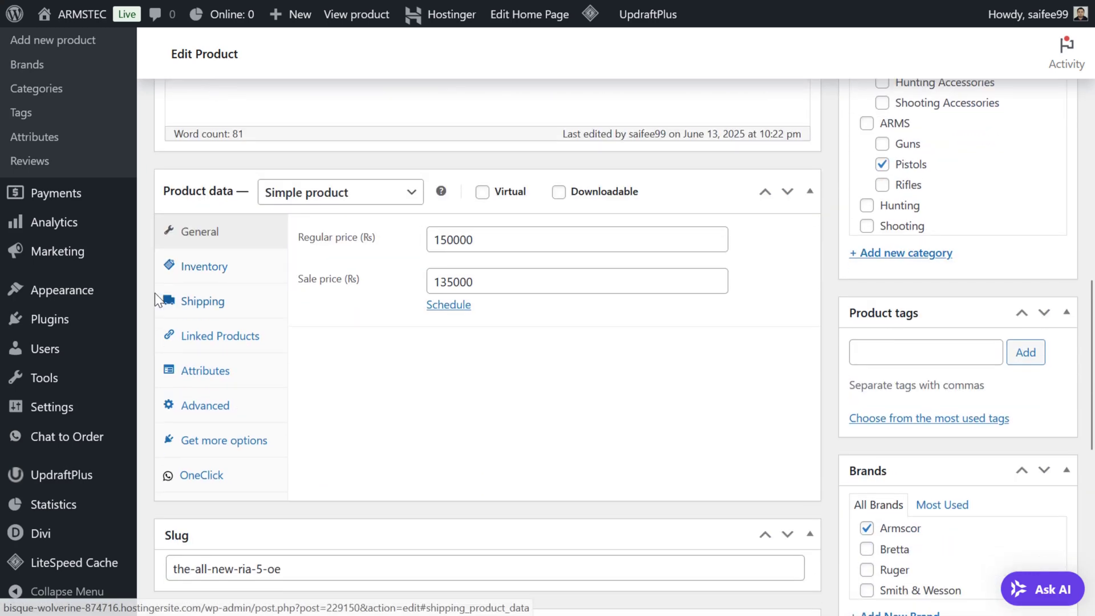
pyautogui.scroll(2, 155, 293)
pyautogui.scroll(10, 156, 292)
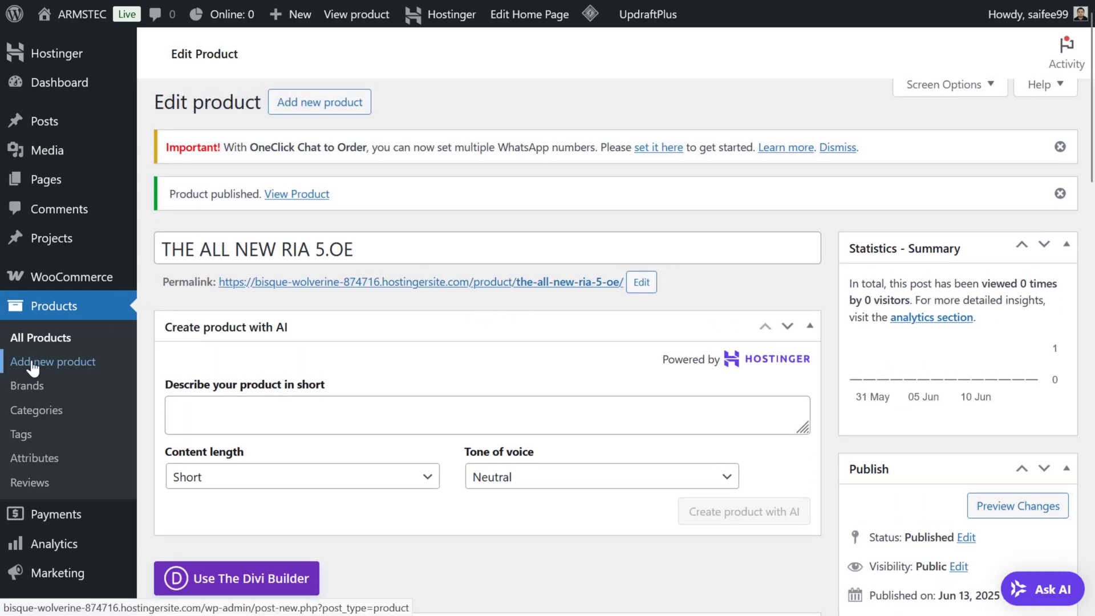
pyautogui.click(32, 365)
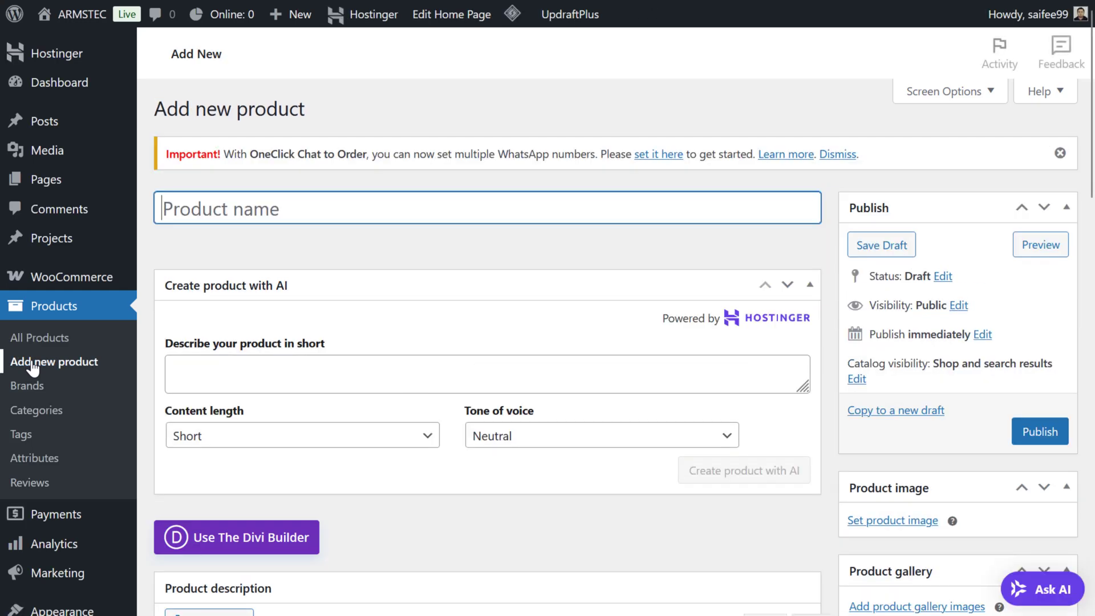
pyautogui.scroll(-6, 246, 308)
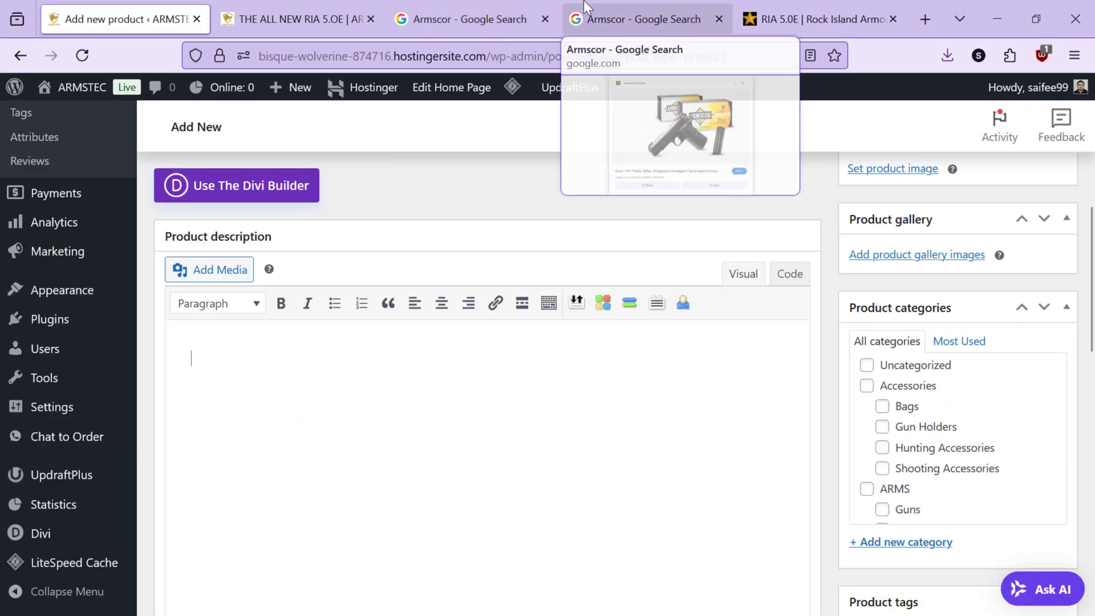
# Find a Rock Island Armory pistol in the Armscor image search results and open its source website.
pyautogui.click(632, 2)
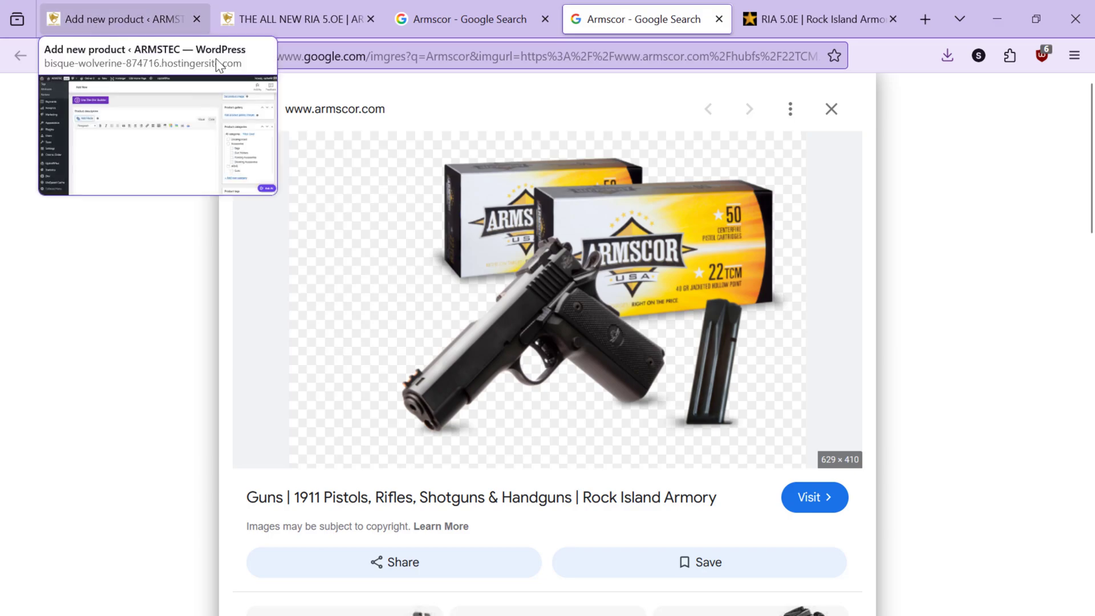
pyautogui.click(409, 5)
pyautogui.scroll(-6, 311, 259)
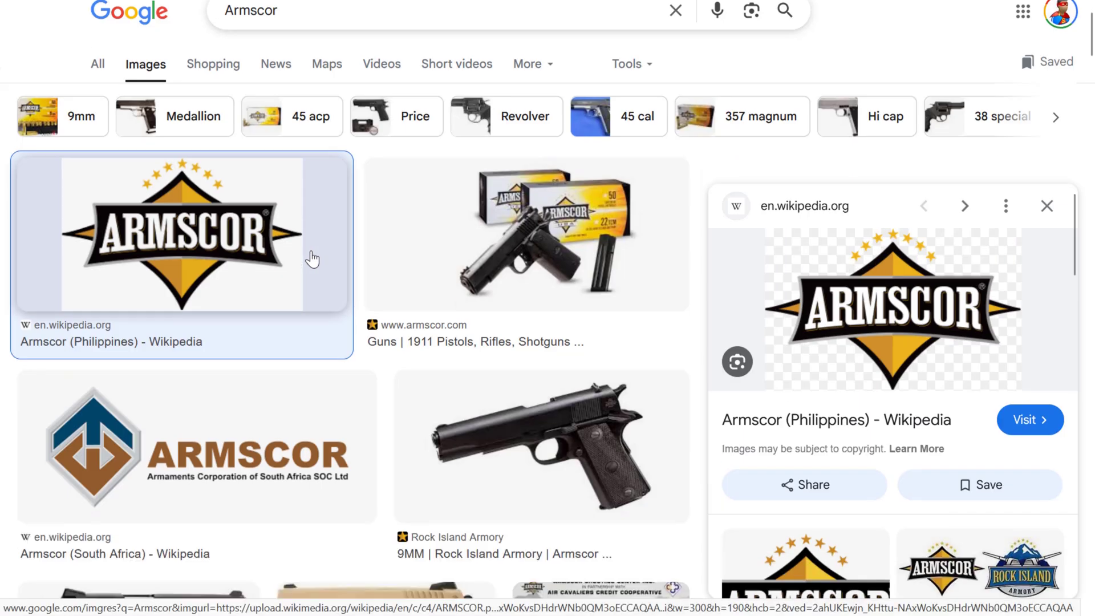
pyautogui.scroll(-4, 312, 259)
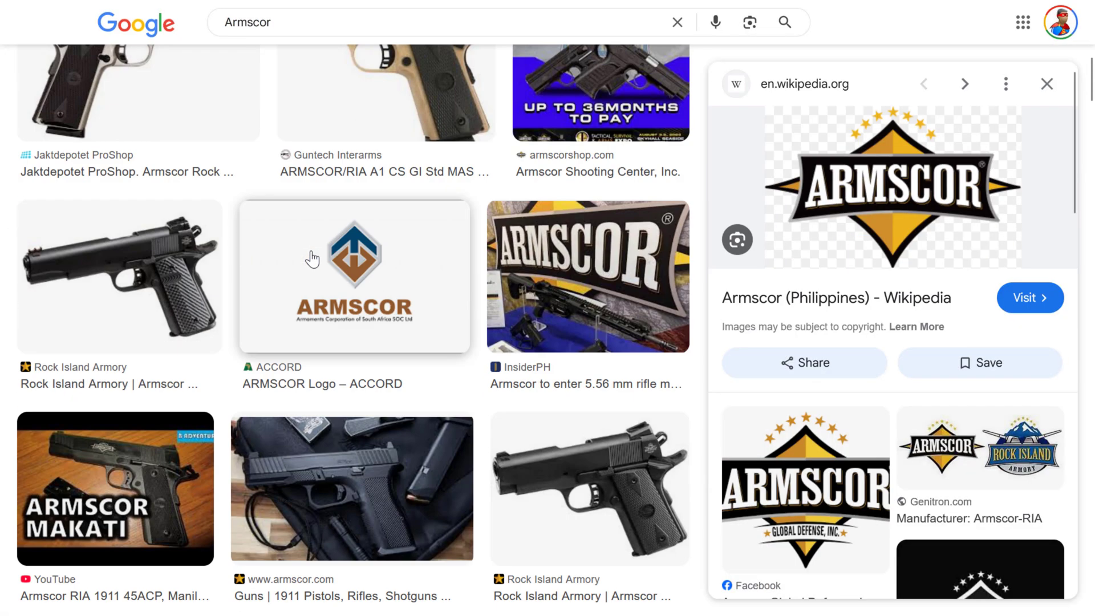
pyautogui.click(113, 307)
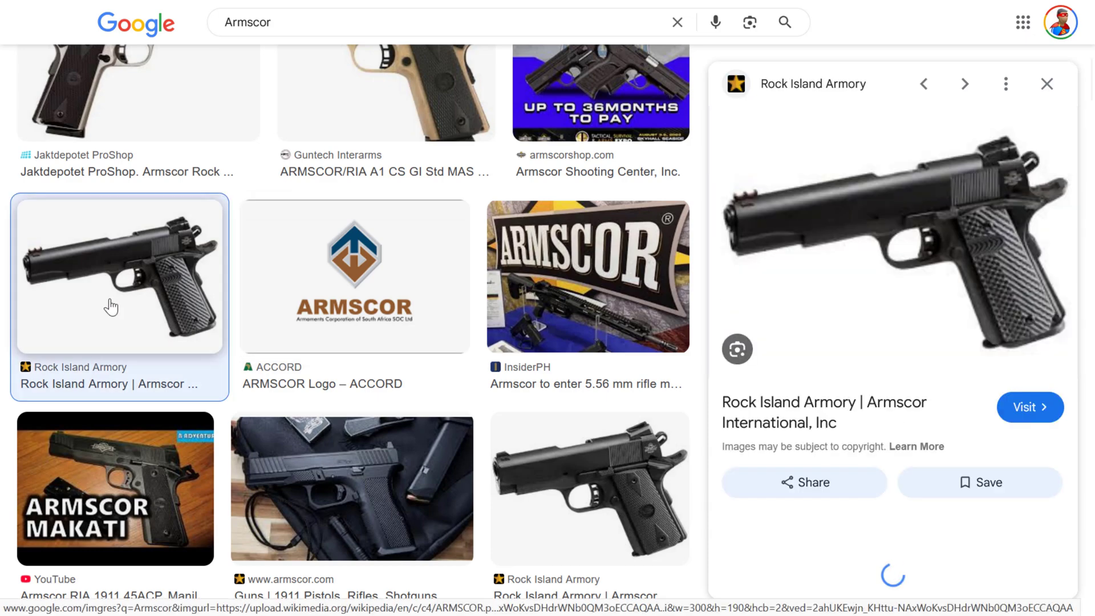
pyautogui.click(766, 403)
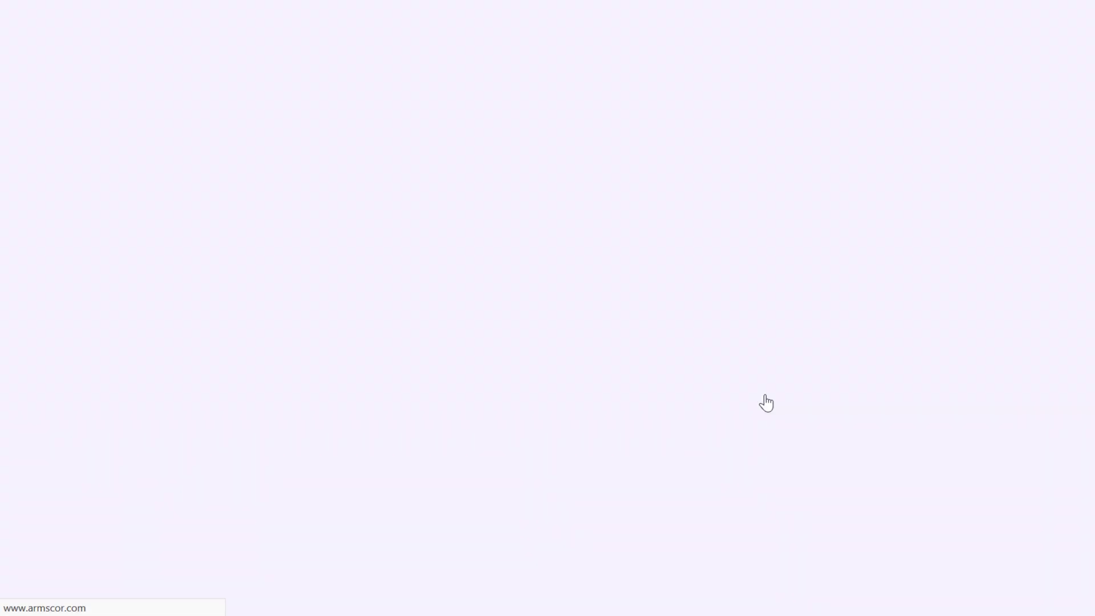
# Open the Revolvers category among the firearms on armscor.com.
pyautogui.scroll(-9, 210, 289)
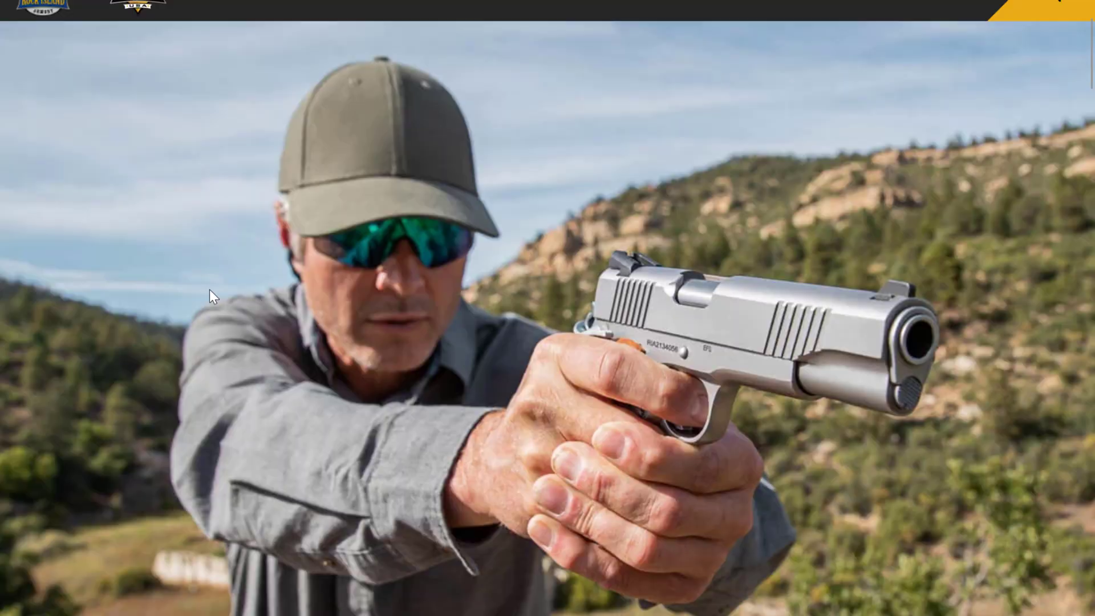
pyautogui.scroll(9, 210, 289)
pyautogui.moveTo(246, 63)
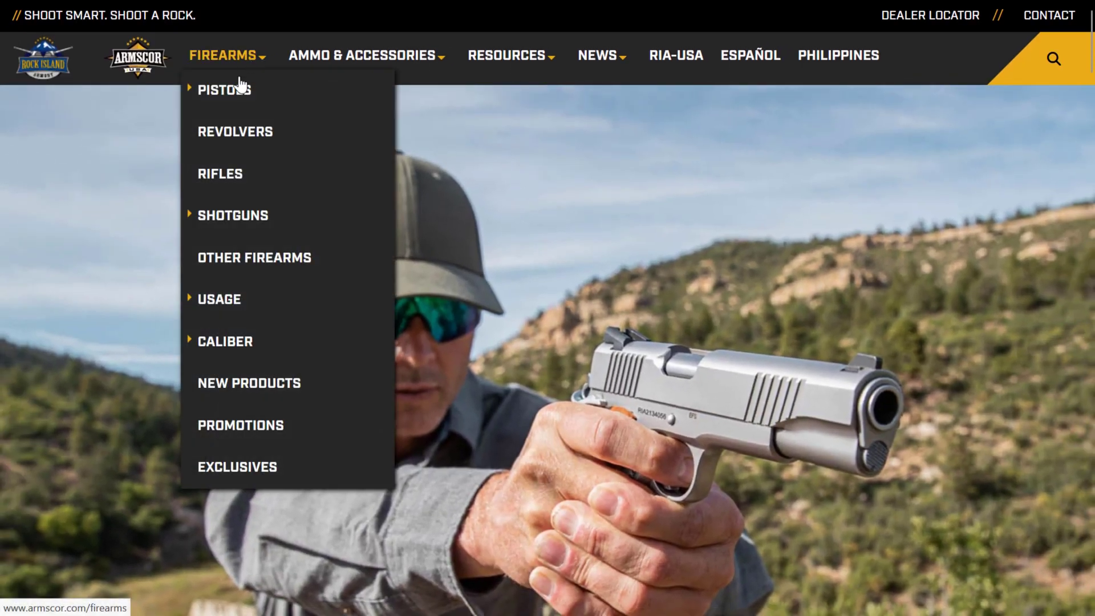
pyautogui.moveTo(361, 105)
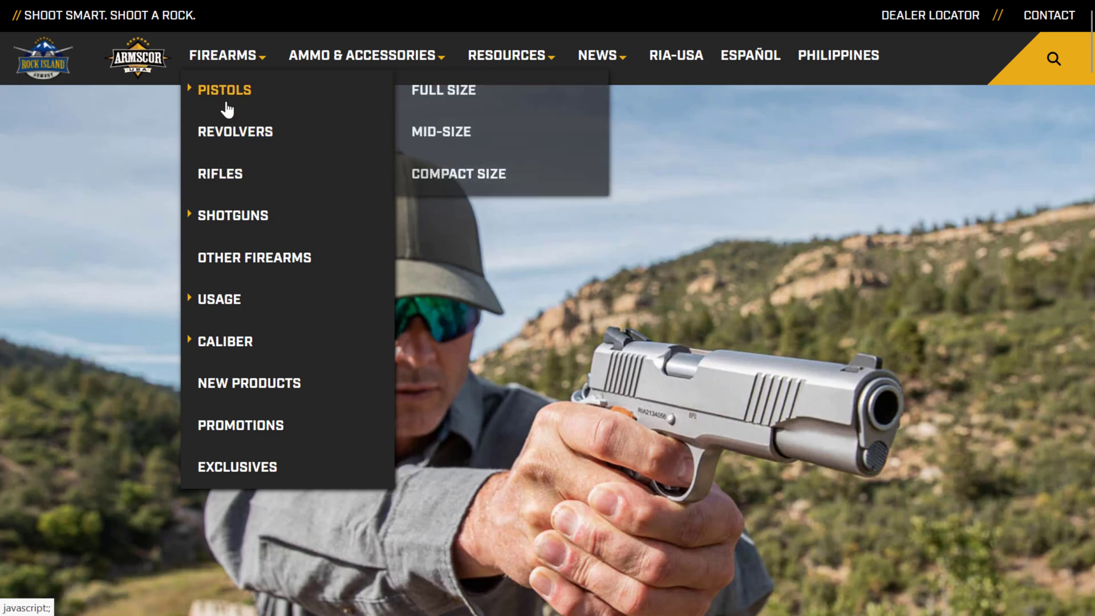
pyautogui.click(242, 140)
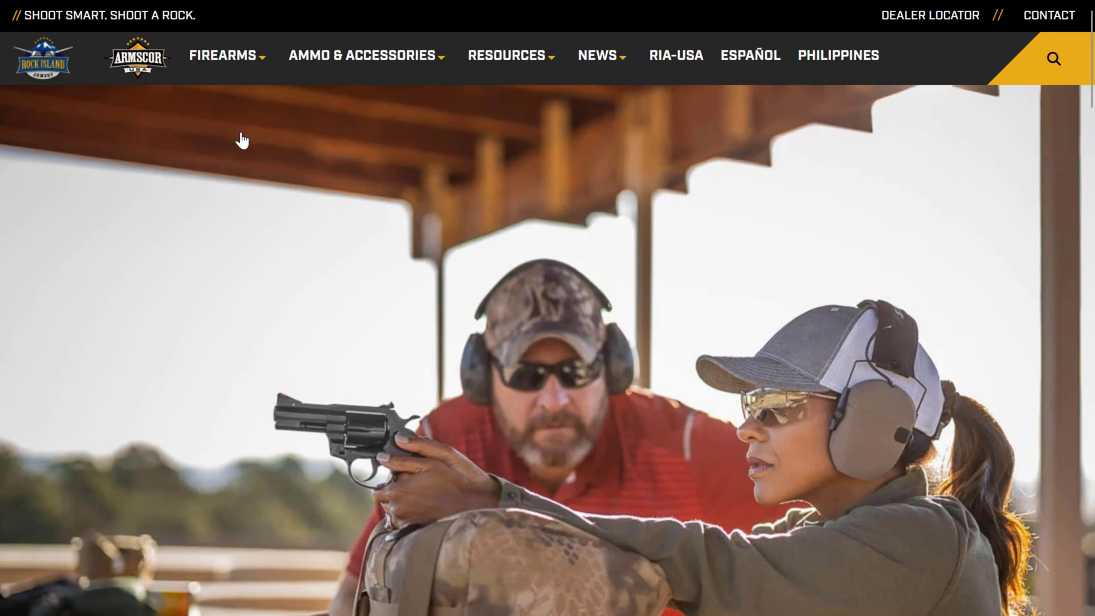
# Browse the listed revolvers and open the details of the M200 38SPL 6RD.
pyautogui.scroll(-15, 242, 140)
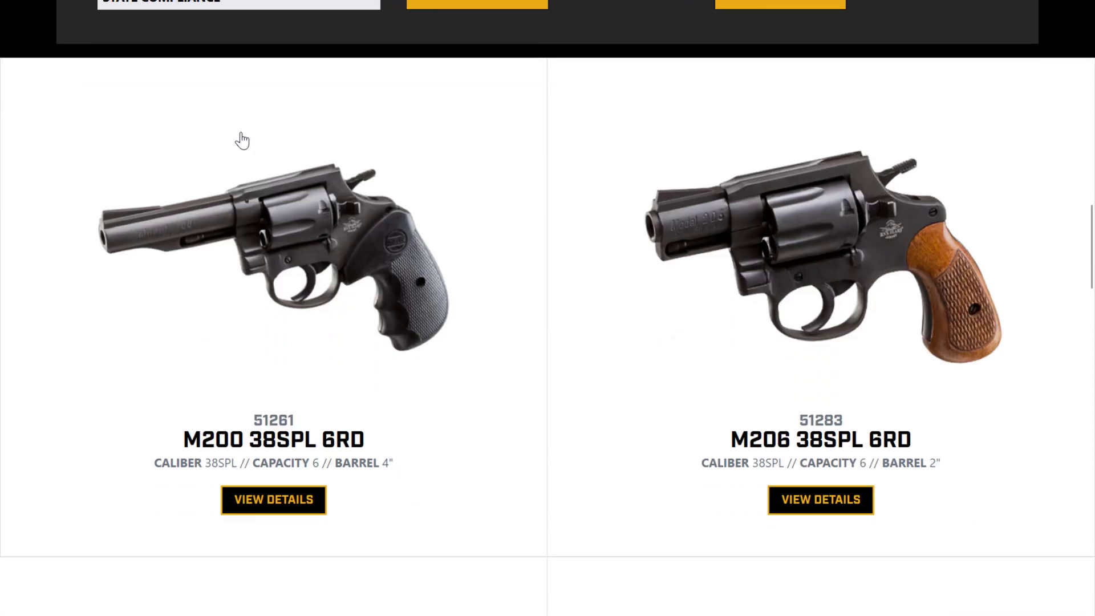
pyautogui.scroll(-2, 242, 139)
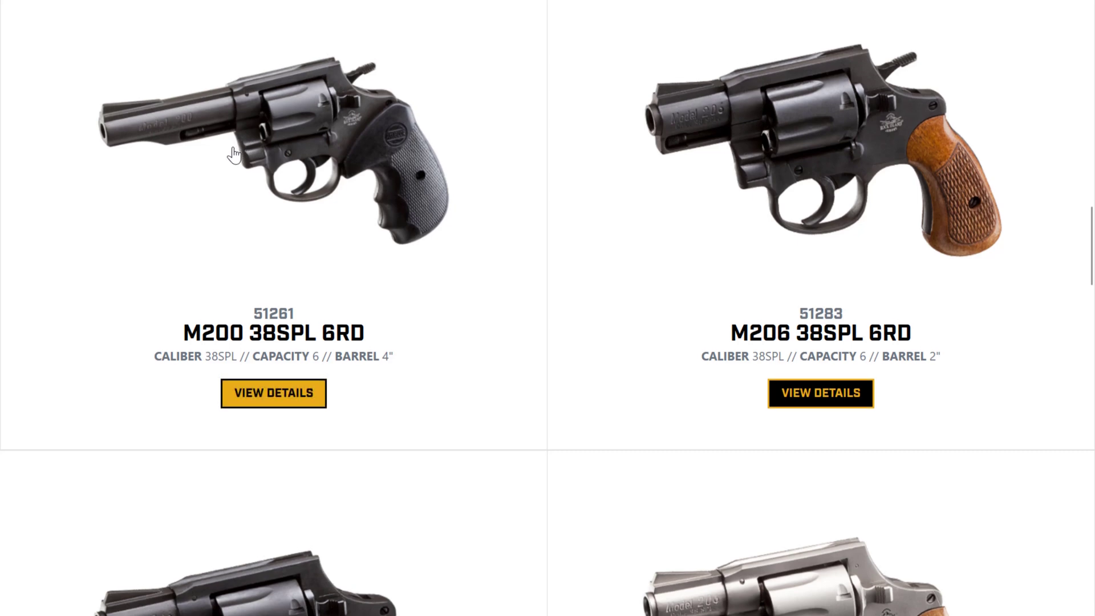
pyautogui.scroll(2, 236, 149)
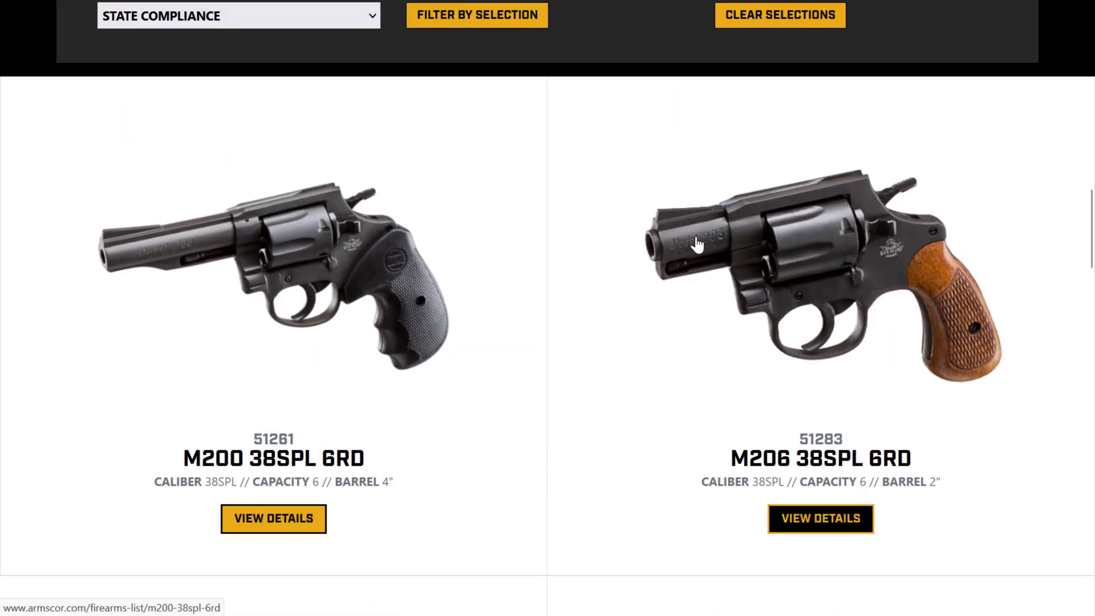
pyautogui.scroll(-1, 357, 456)
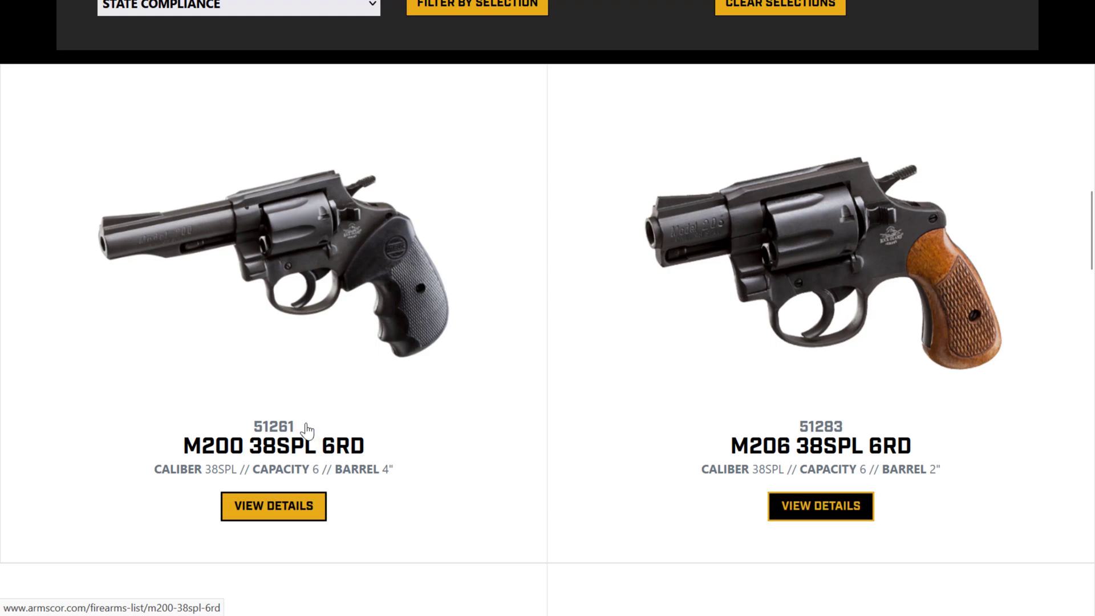
pyautogui.click(270, 439)
# Examine the M200 38SPL 6RD page for its model name, pictures, price and overview.
pyautogui.scroll(-9, 270, 440)
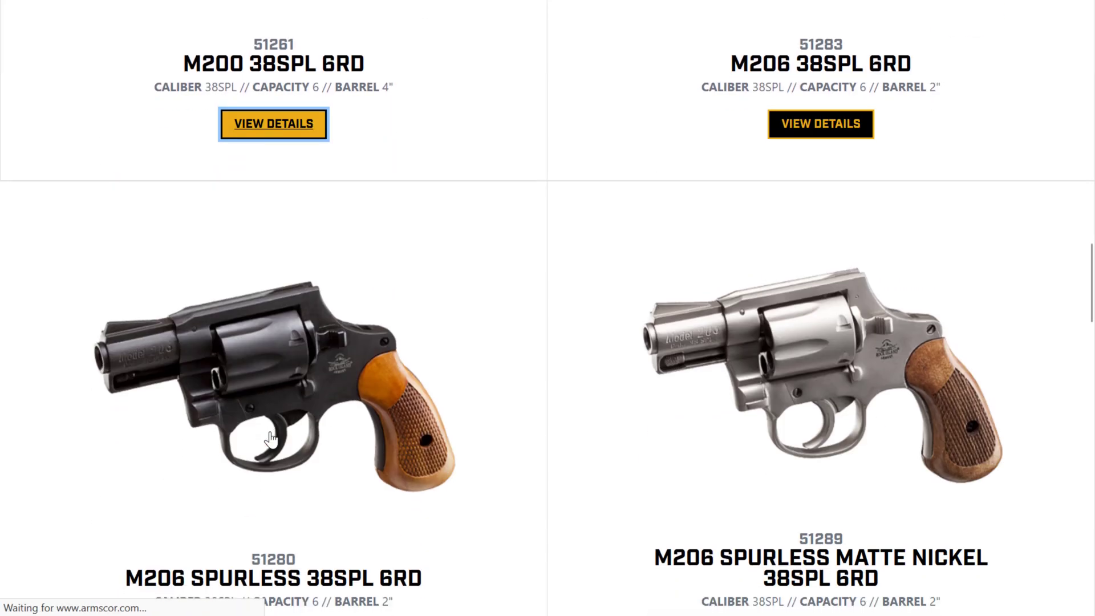
pyautogui.scroll(-6, 271, 439)
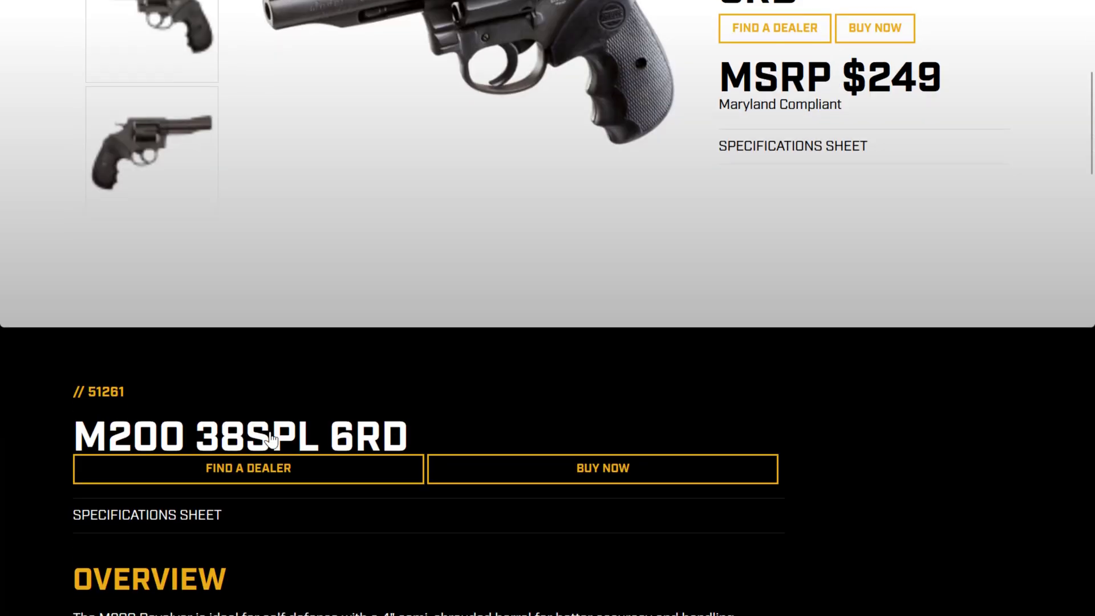
pyautogui.scroll(-5, 271, 439)
pyautogui.scroll(10, 270, 439)
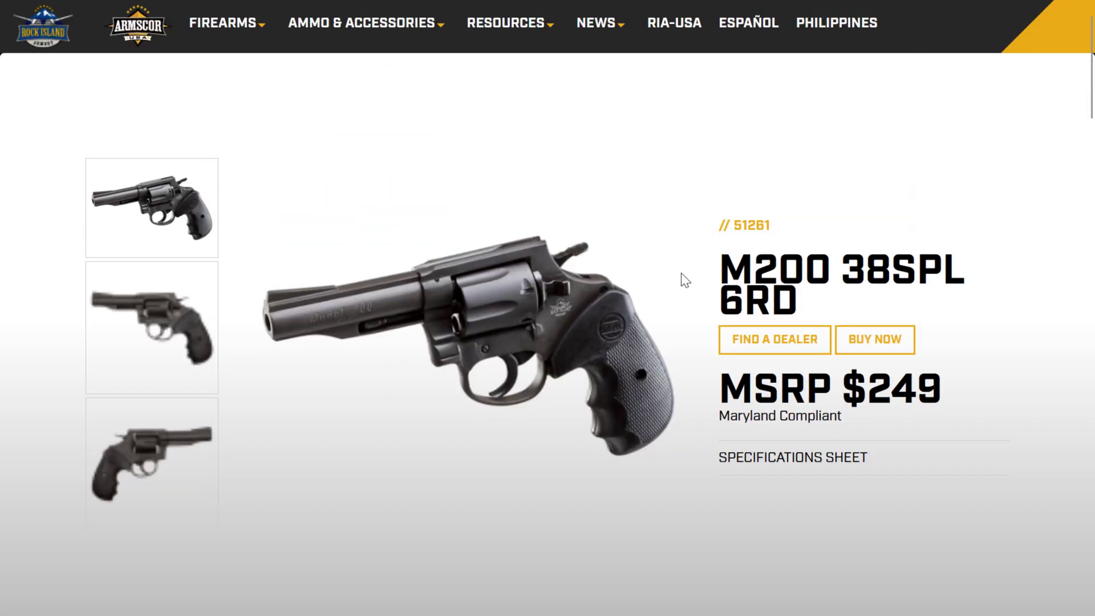
pyautogui.moveTo(755, 273); pyautogui.dragTo(828, 268)
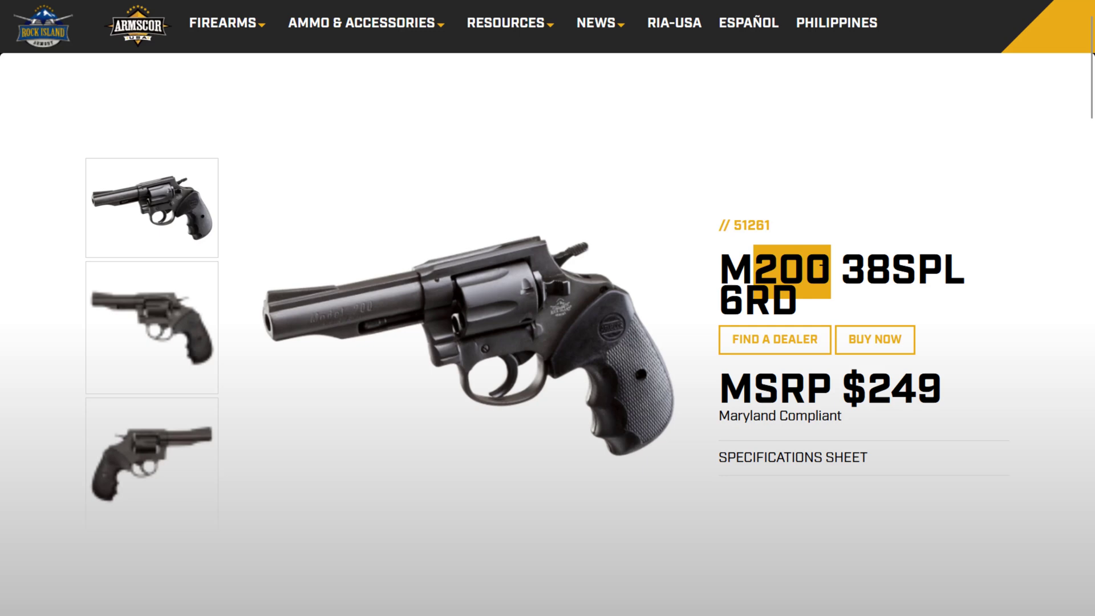
pyautogui.click(714, 264)
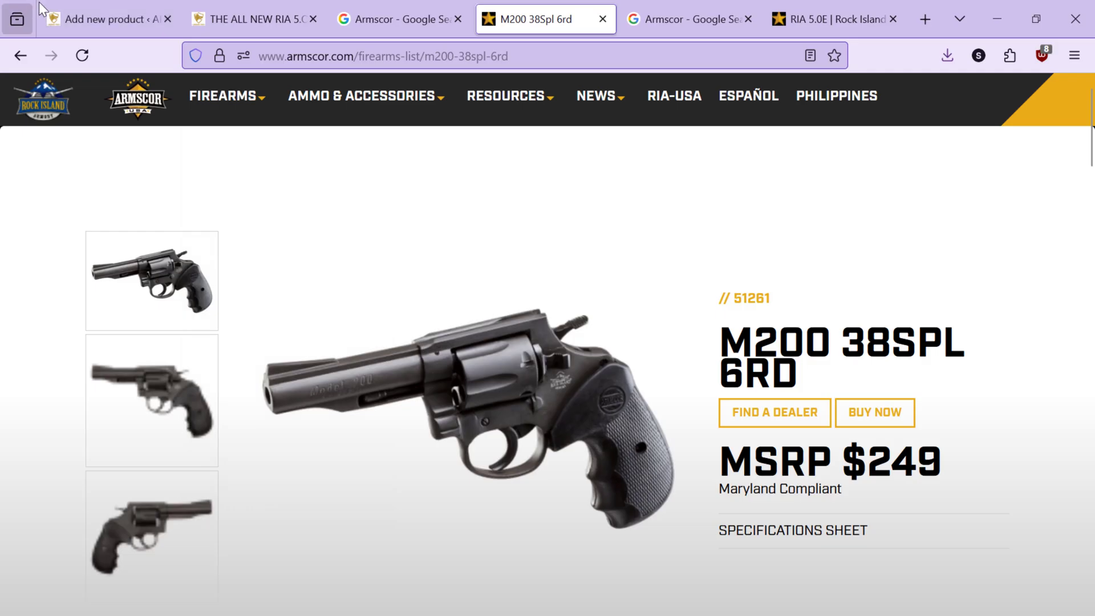
# Return to the new product form, set the product type to Variable product and dismiss the attributes hint.
pyautogui.click(109, 16)
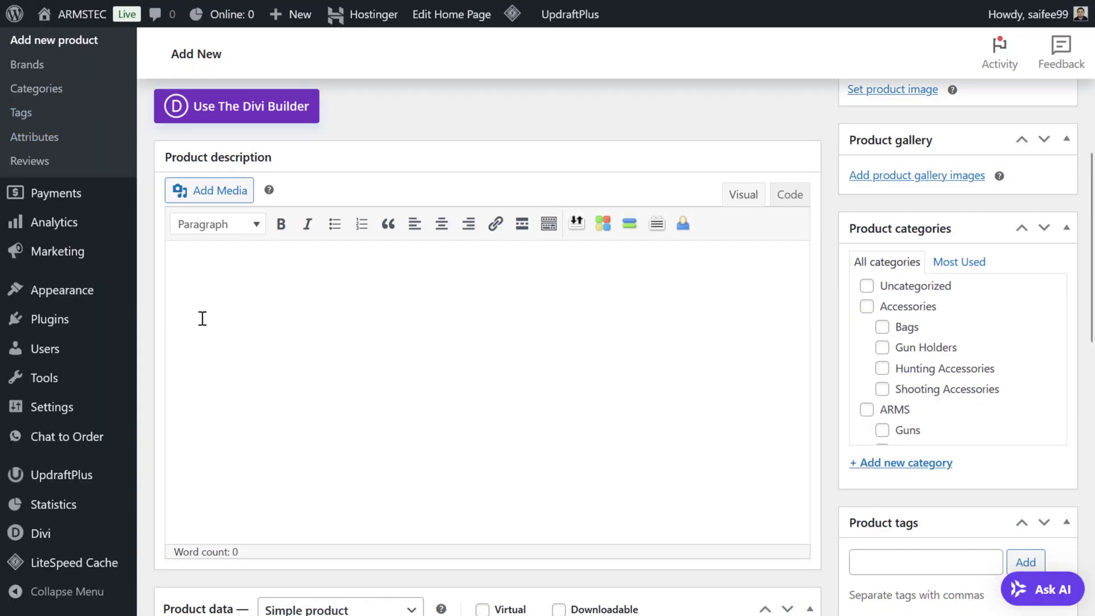
pyautogui.scroll(10, 200, 318)
pyautogui.scroll(-10, 200, 318)
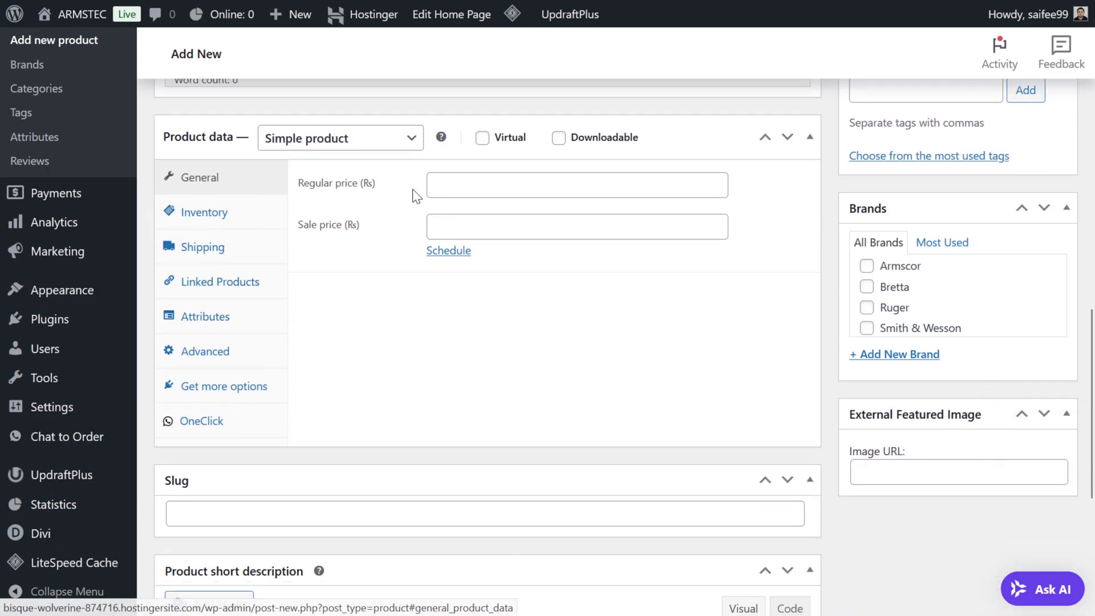
pyautogui.click(346, 143)
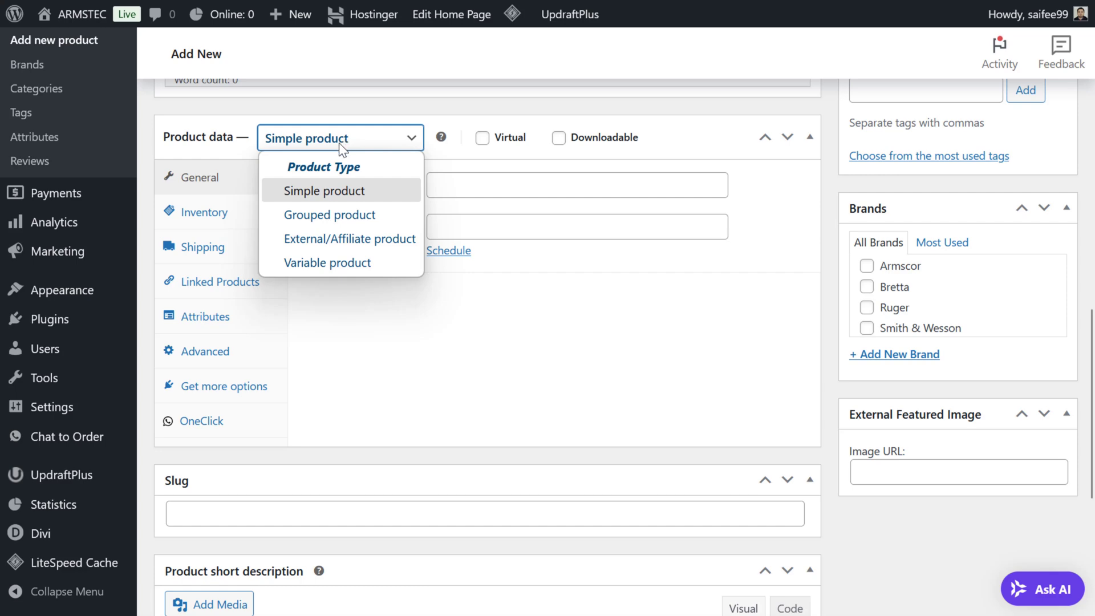
pyautogui.click(324, 262)
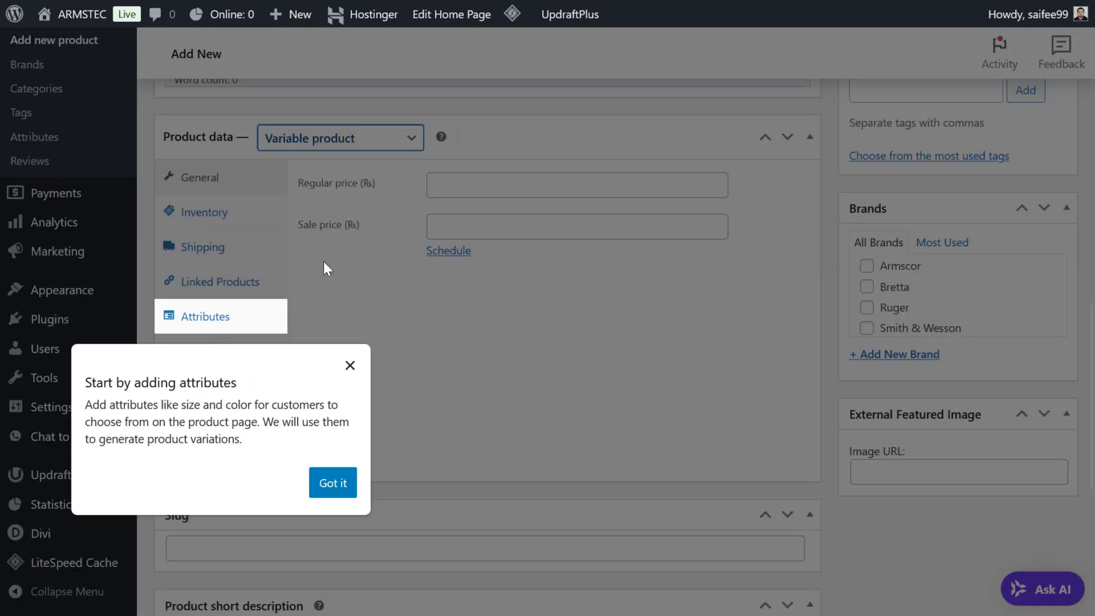
pyautogui.click(332, 482)
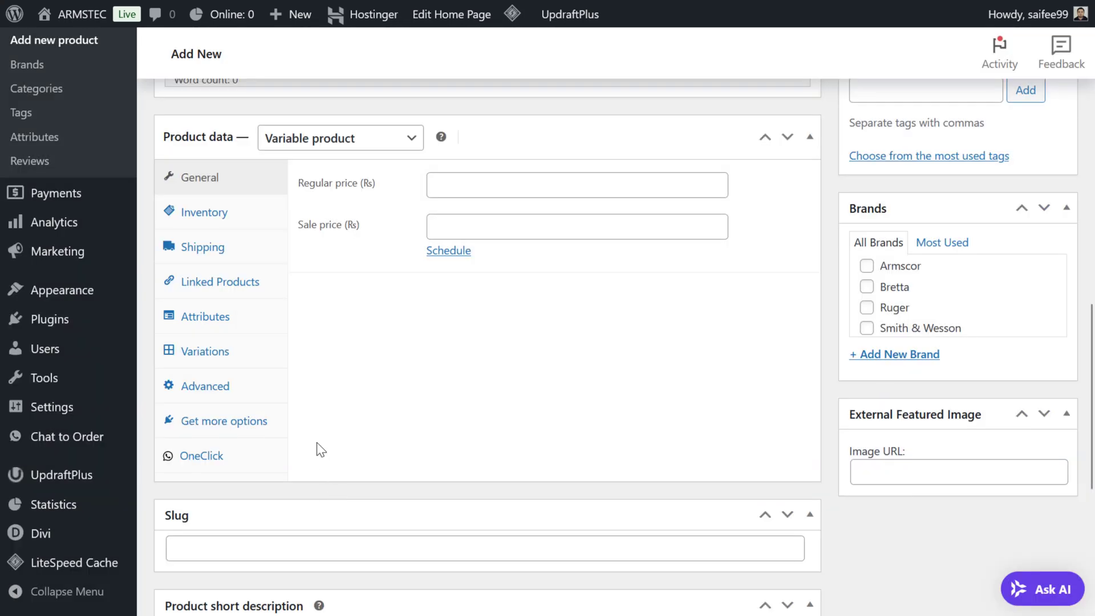
# Add the existing Size attribute to the variable product and check its selectable values.
pyautogui.click(250, 315)
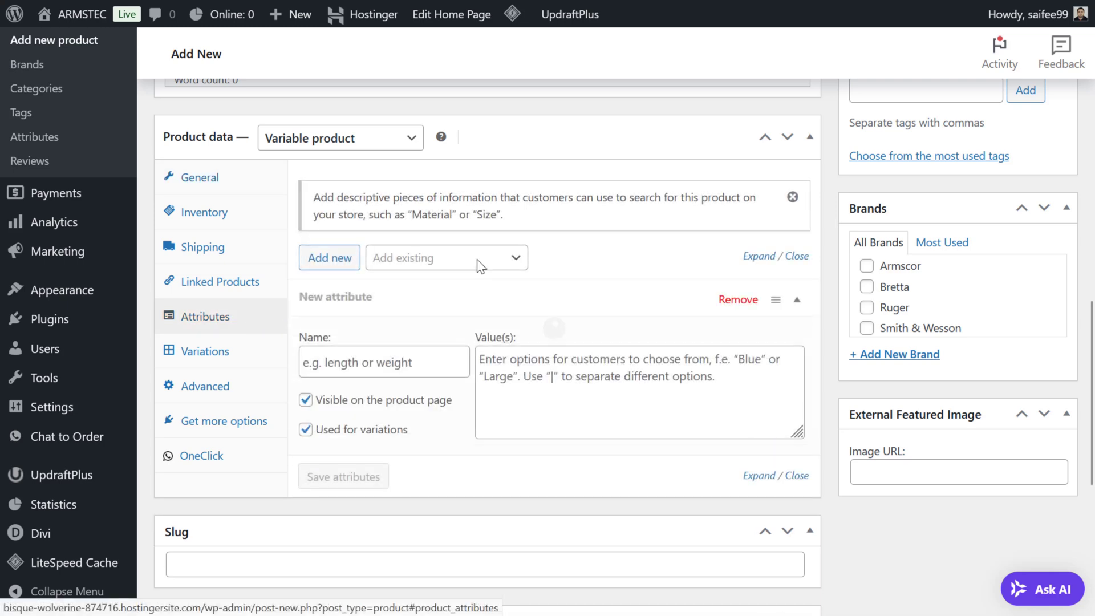
pyautogui.click(401, 258)
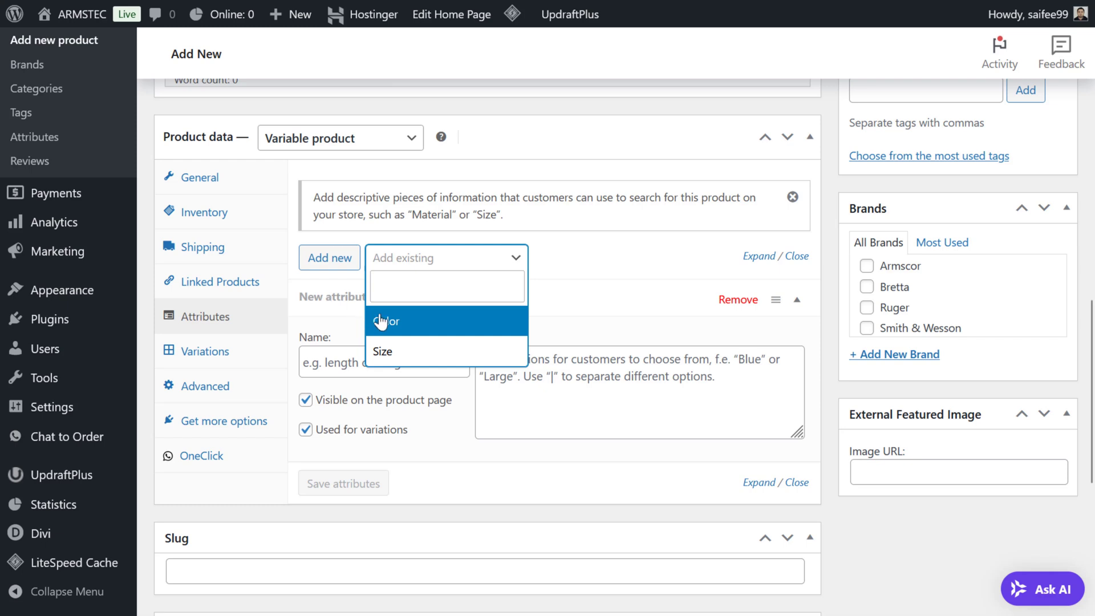
pyautogui.click(384, 351)
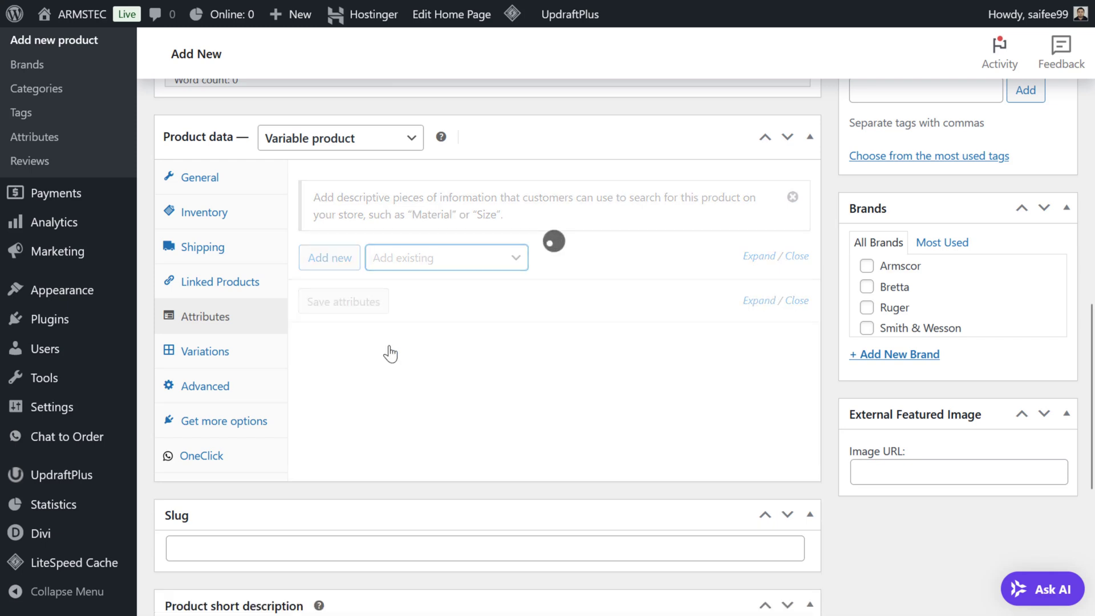
pyautogui.click(520, 379)
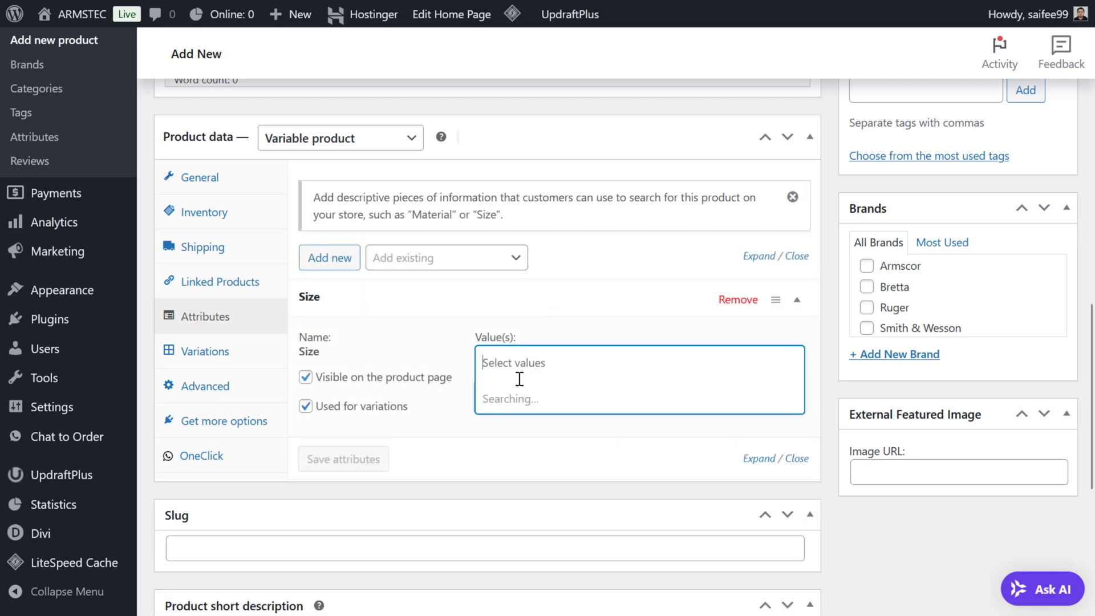
pyautogui.click(465, 485)
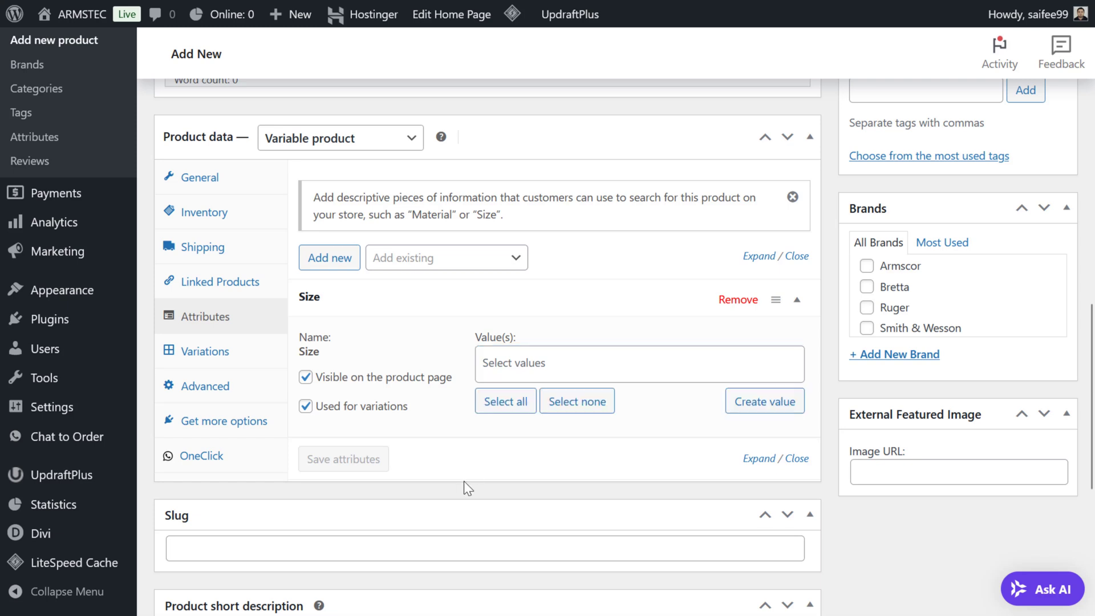
# Create a new value named "0" for the Size attribute.
pyautogui.click(759, 402)
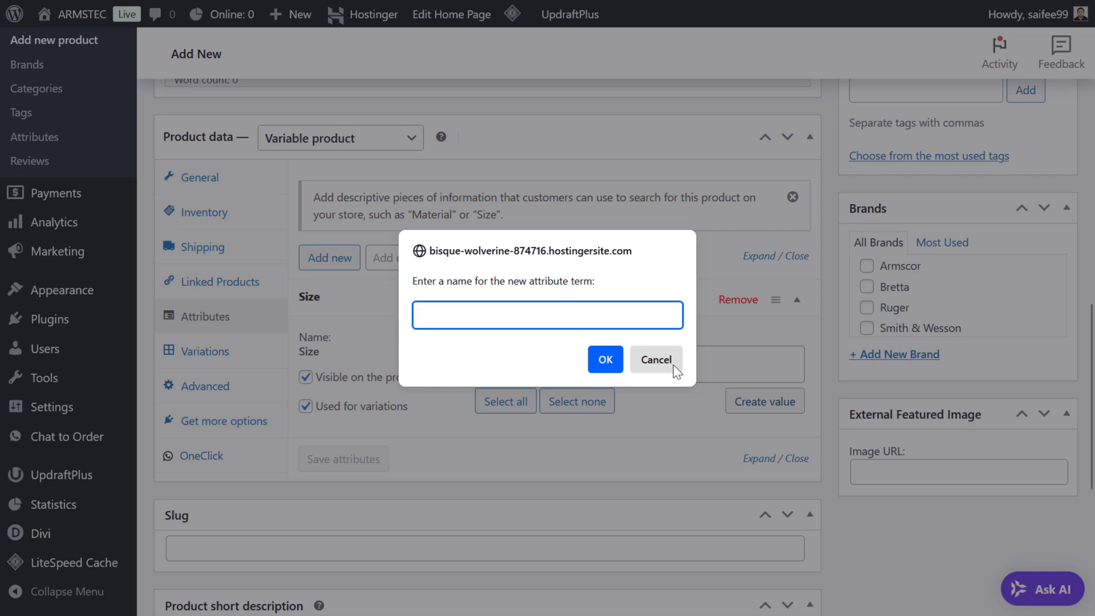
pyautogui.write('0')
pyautogui.press('Return')
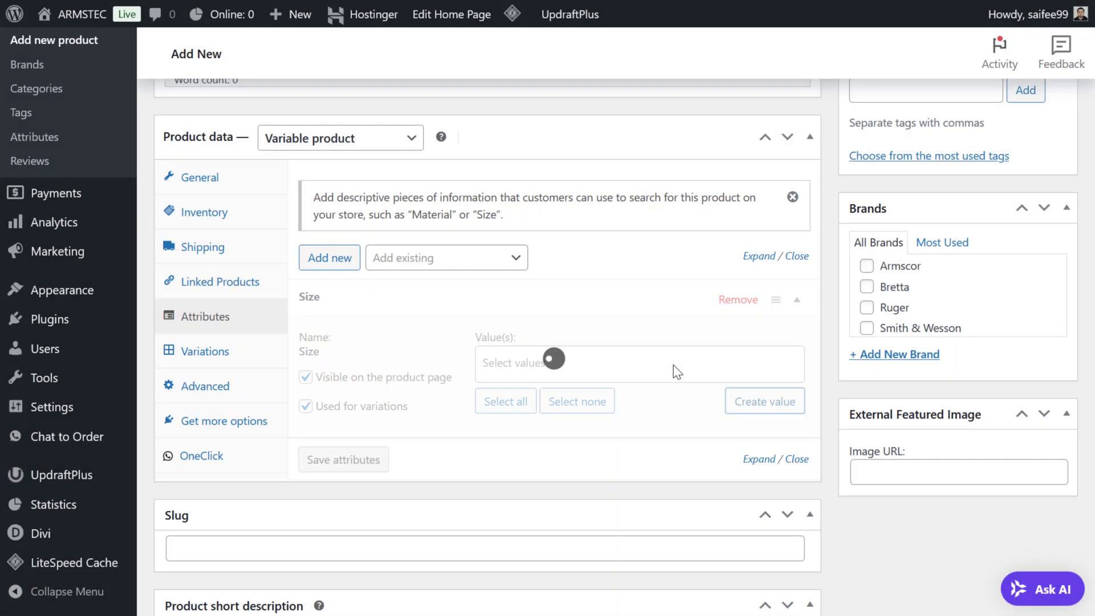
# Create two more values, 11 and 9, for the Size attribute.
pyautogui.click(755, 404)
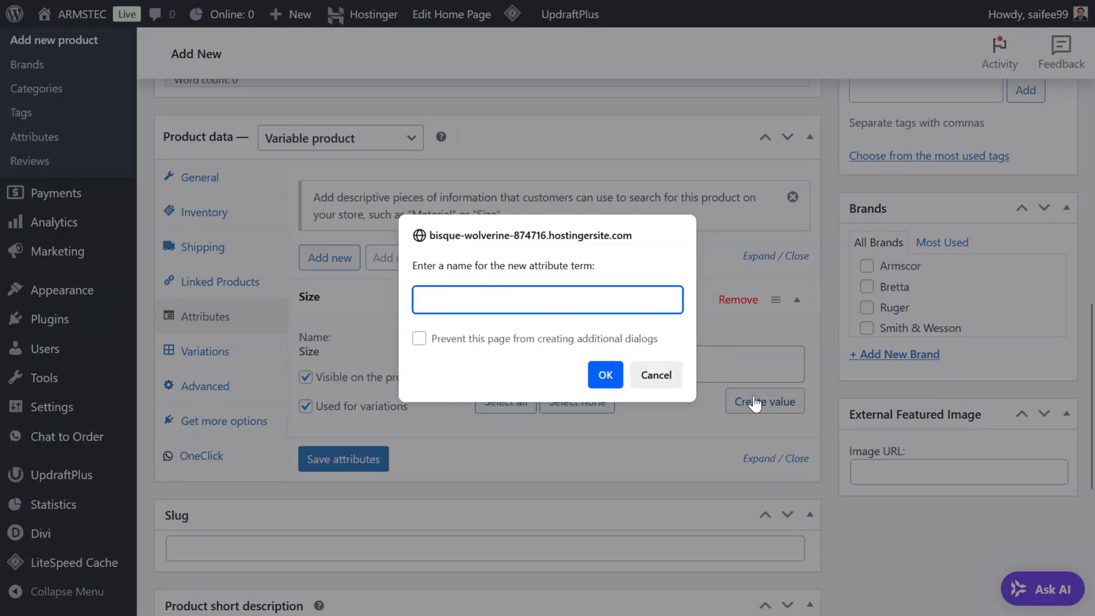
pyautogui.write('12')
pyautogui.press('Return')
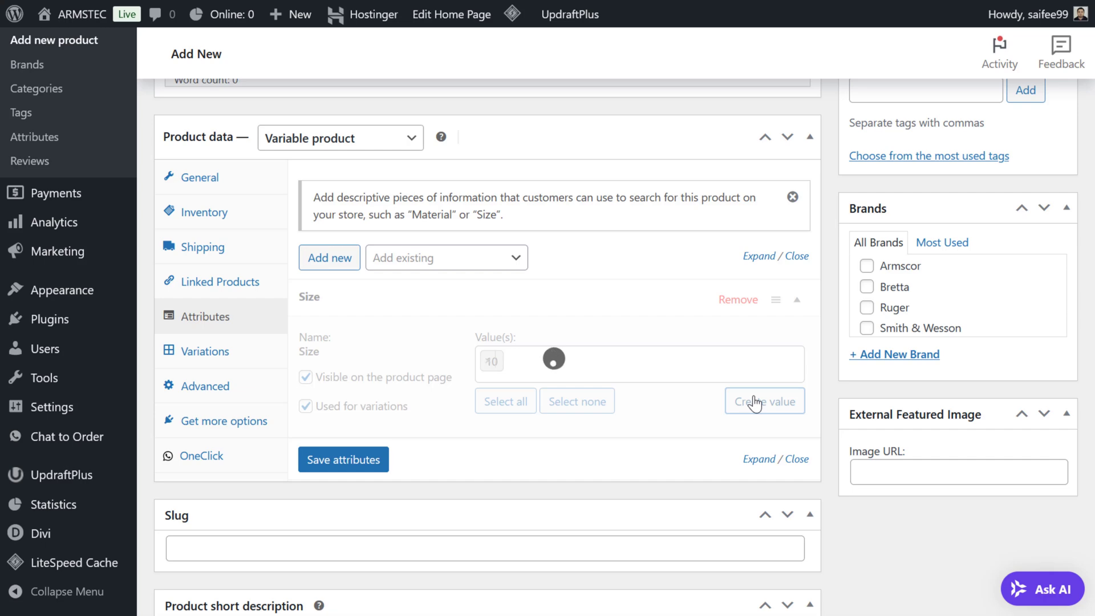
pyautogui.click(755, 403)
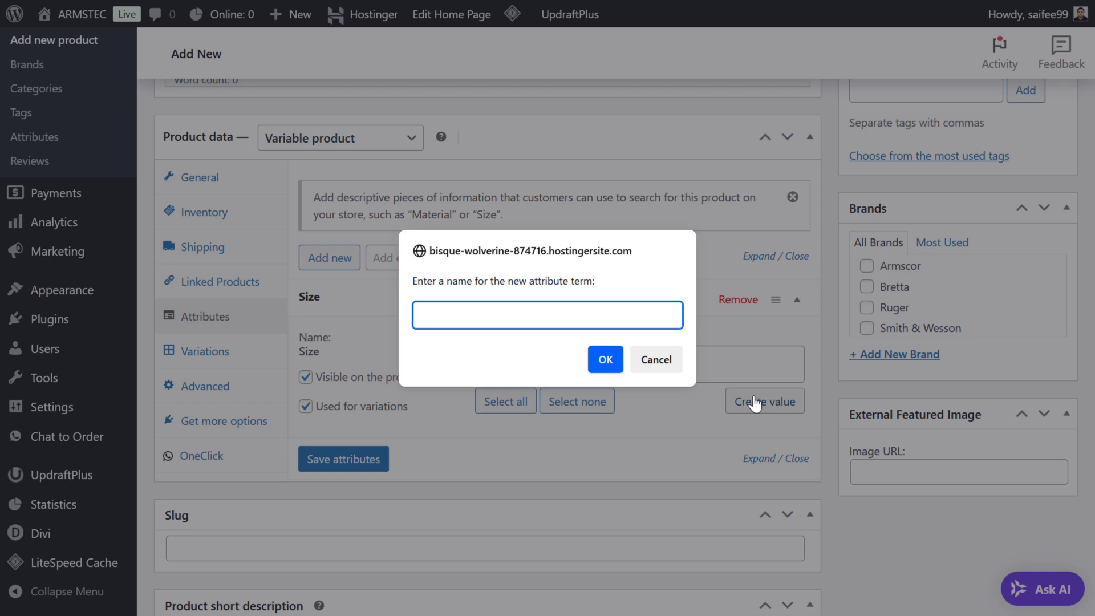
pyautogui.write('12')
pyautogui.press('Return')
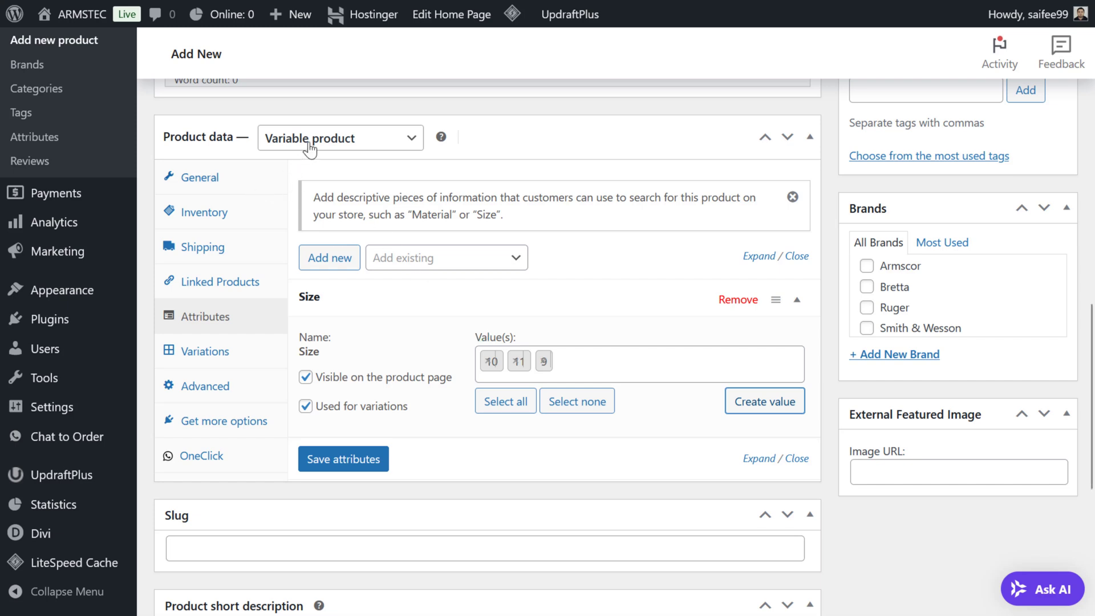
pyautogui.click(243, 184)
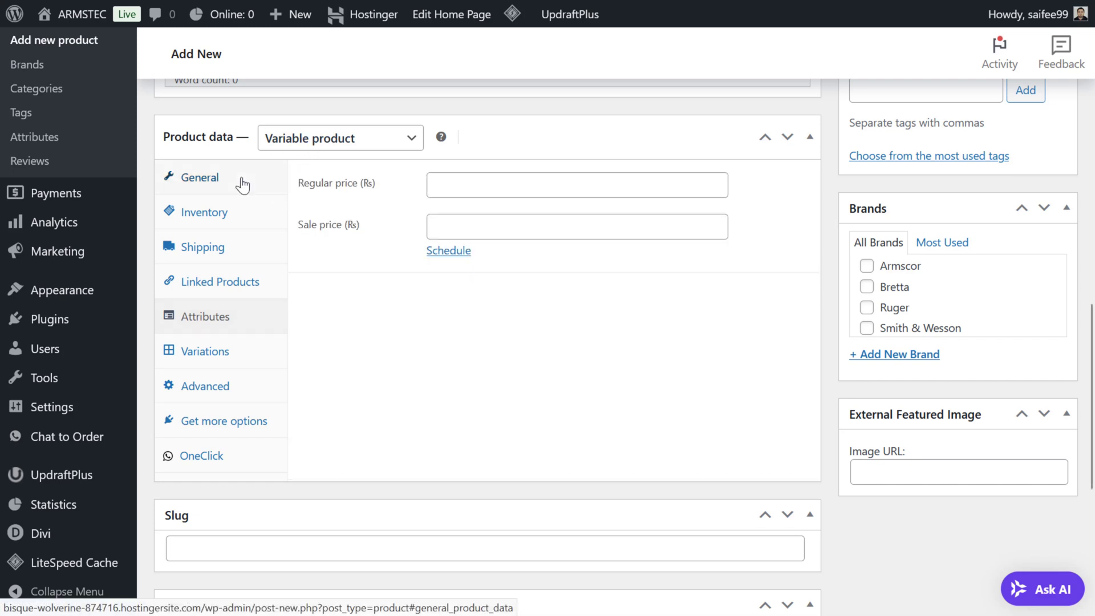
pyautogui.click(344, 142)
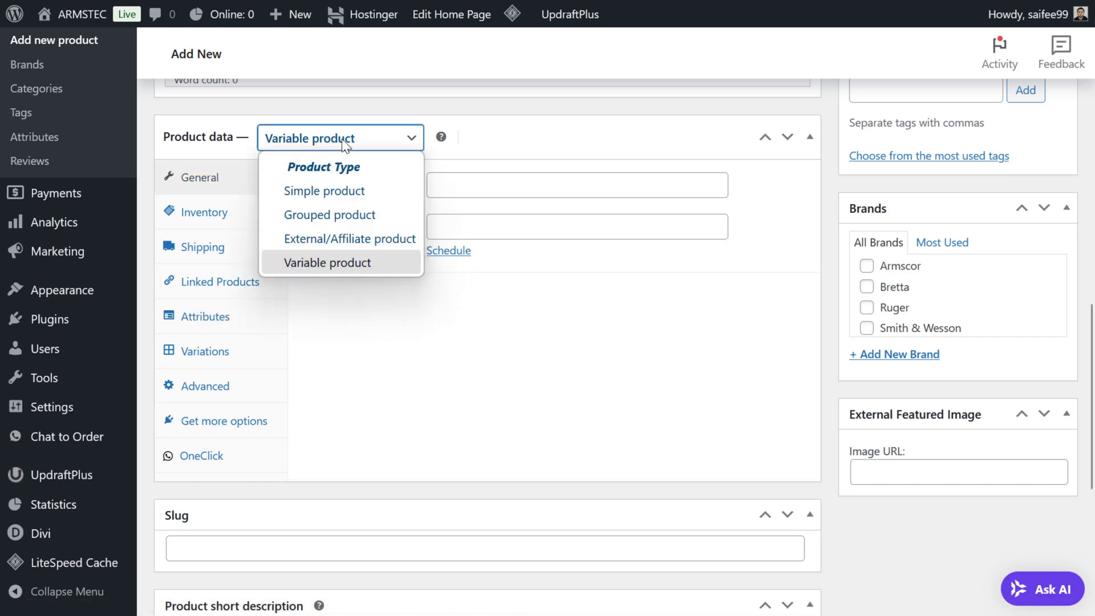
pyautogui.click(425, 302)
pyautogui.click(469, 189)
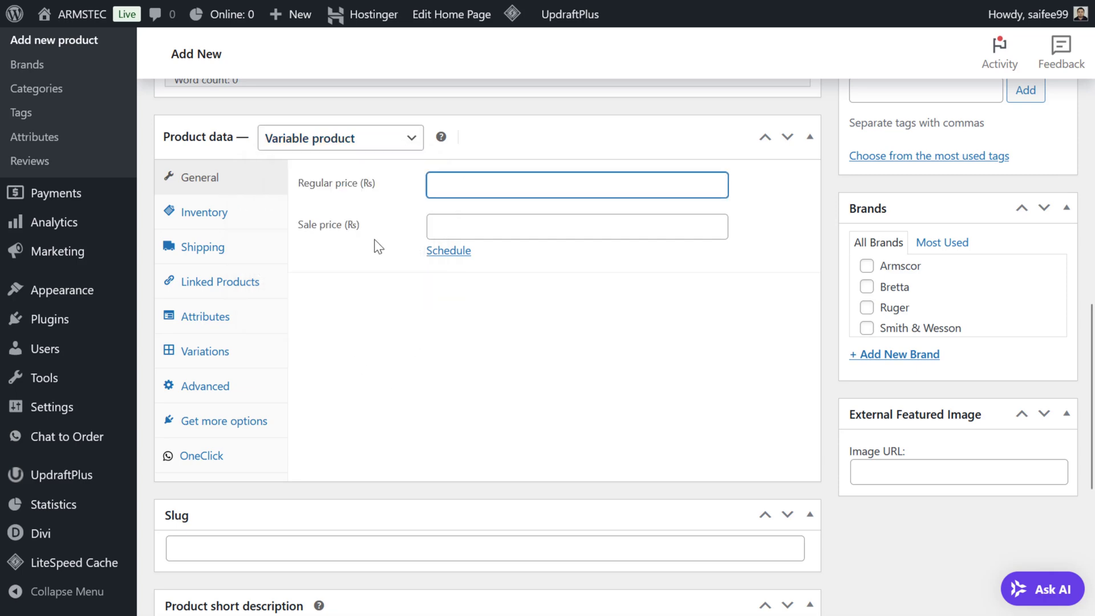
# Select all values of the Size attribute, save the attributes and expand the Size entry again.
pyautogui.click(211, 317)
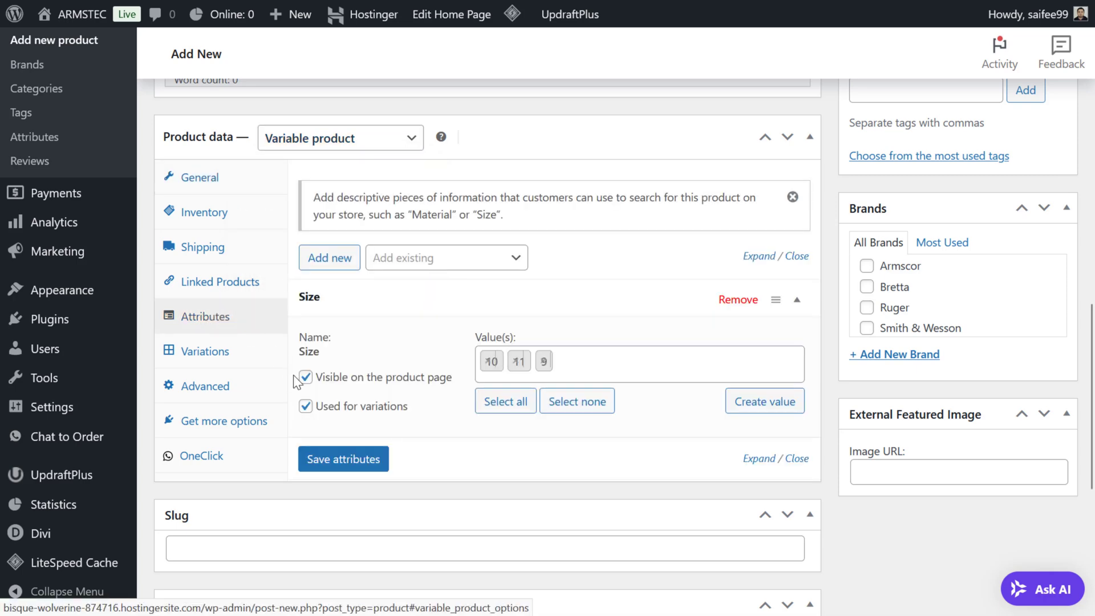
pyautogui.click(522, 402)
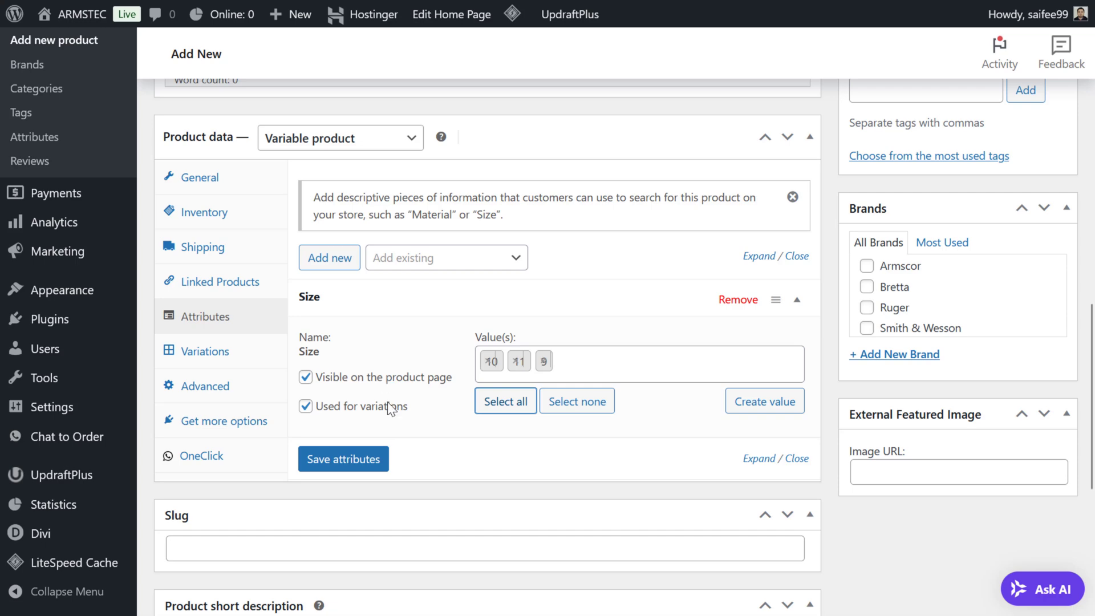
pyautogui.click(357, 467)
pyautogui.scroll(-5, 356, 467)
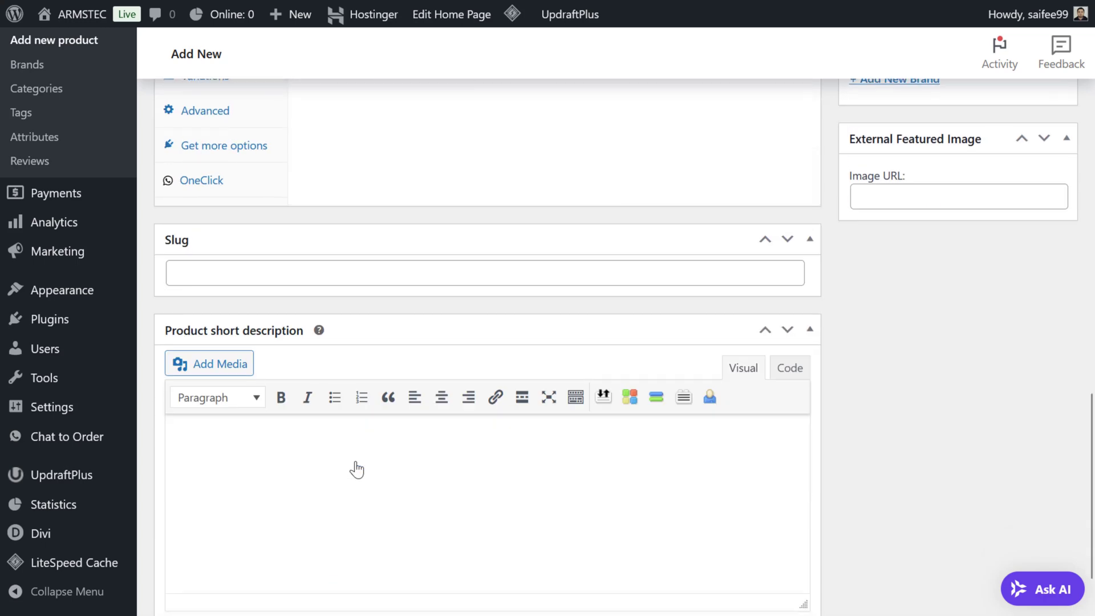
pyautogui.scroll(6, 357, 469)
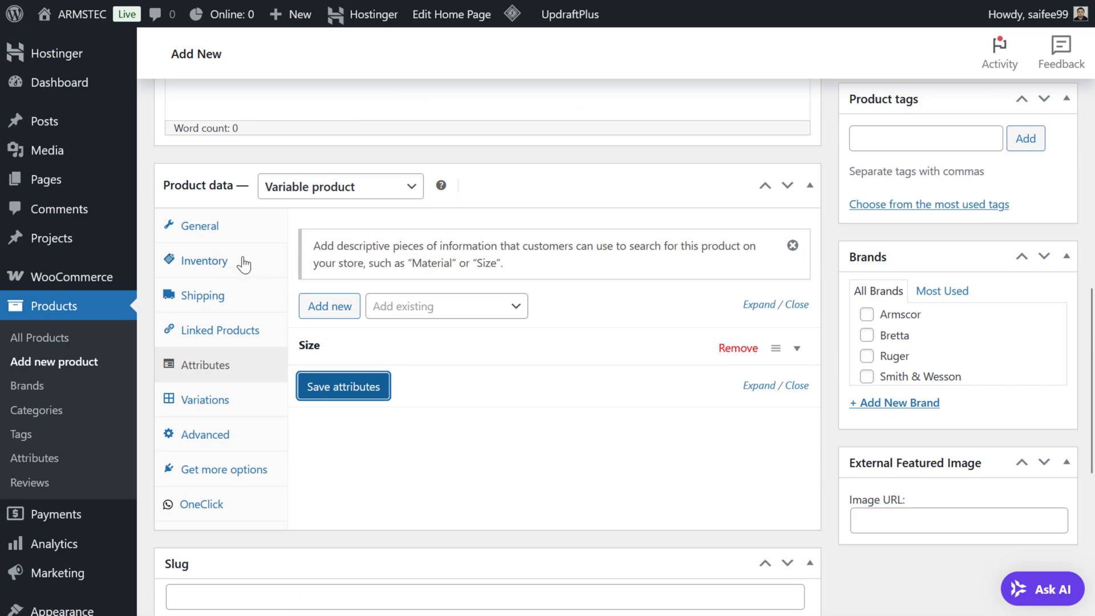
pyautogui.click(445, 360)
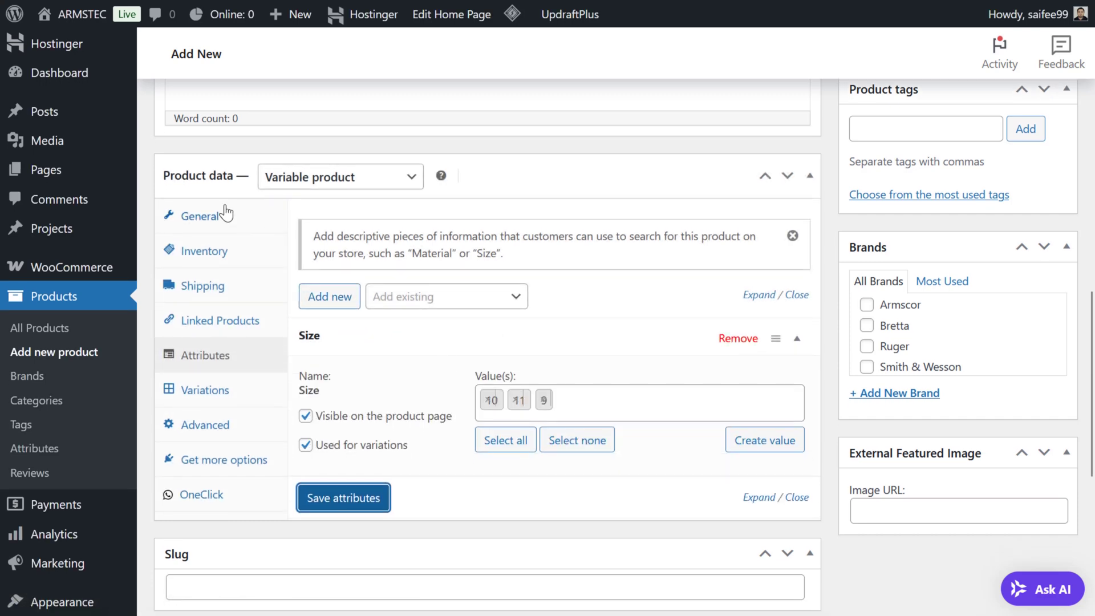
pyautogui.click(226, 213)
pyautogui.click(208, 250)
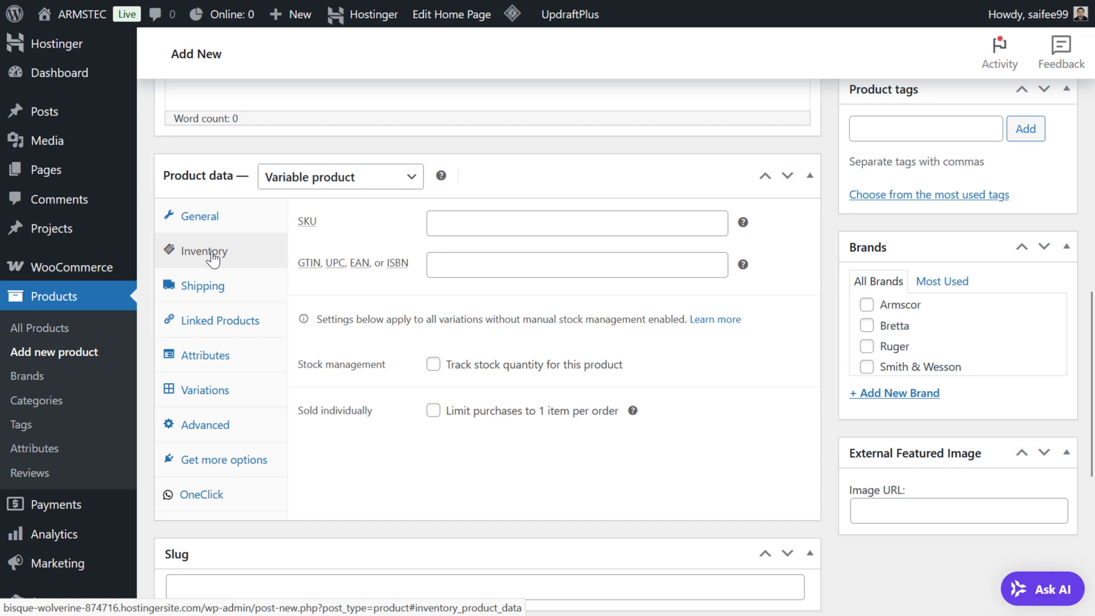
pyautogui.click(217, 219)
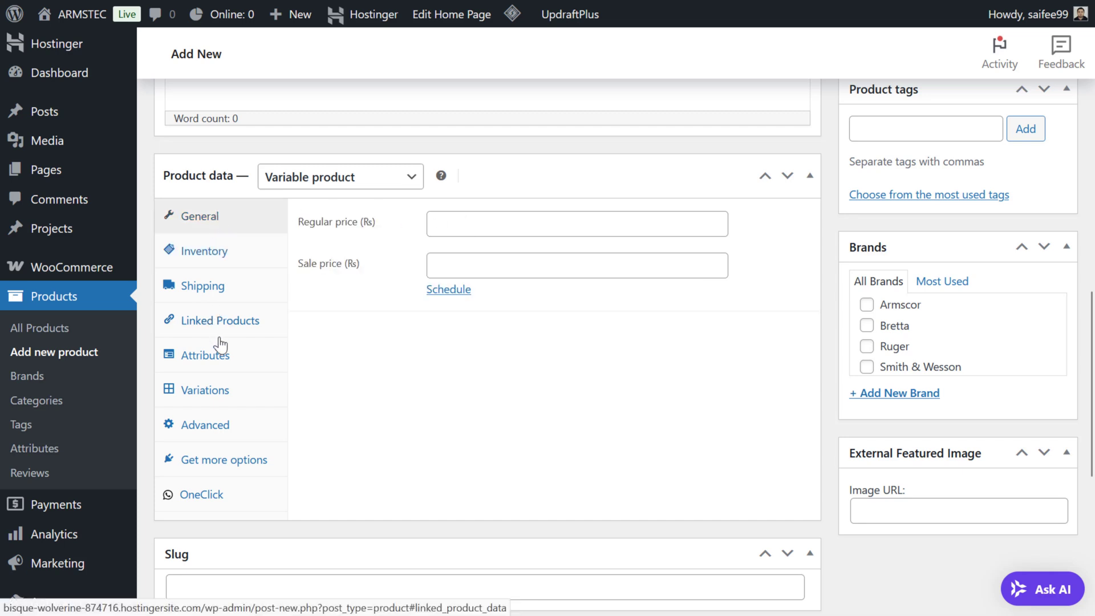
# Generate all product variations from the Size attribute and accept the confirmation.
pyautogui.click(206, 389)
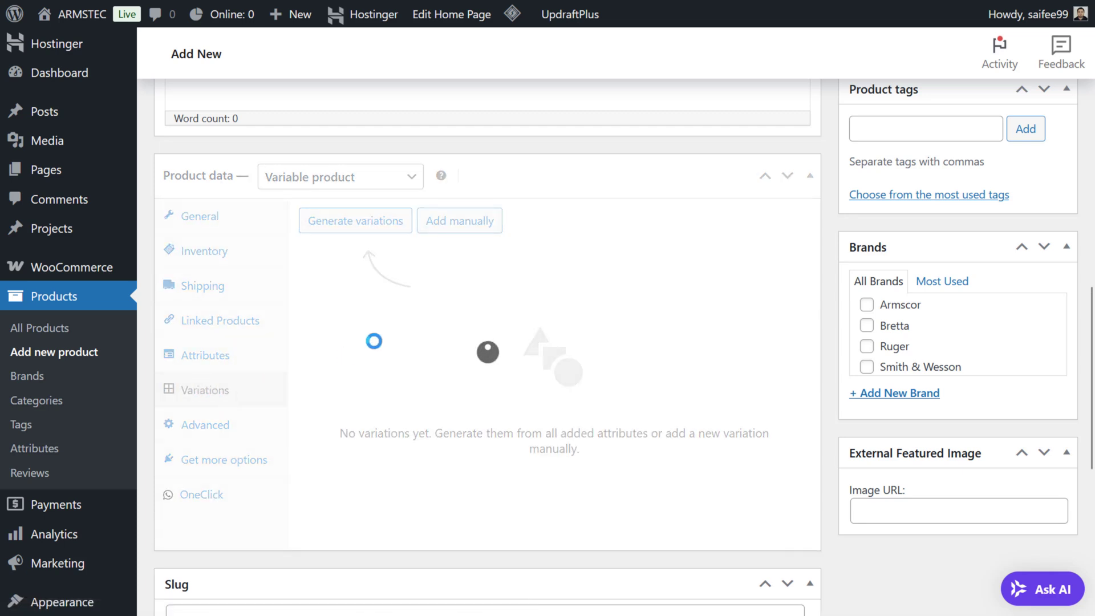
pyautogui.click(336, 229)
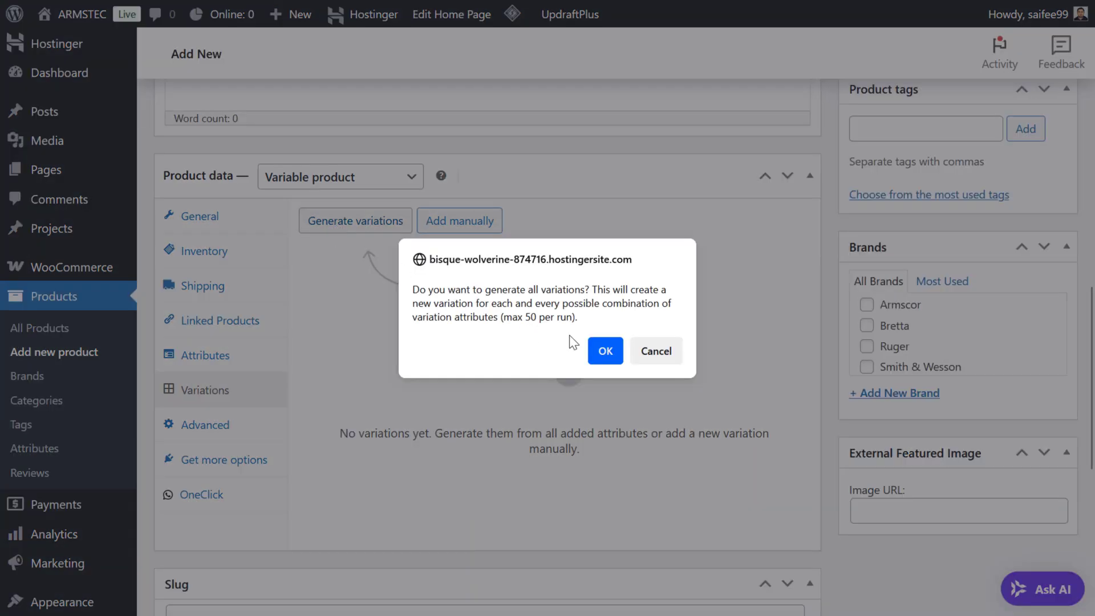
pyautogui.click(605, 350)
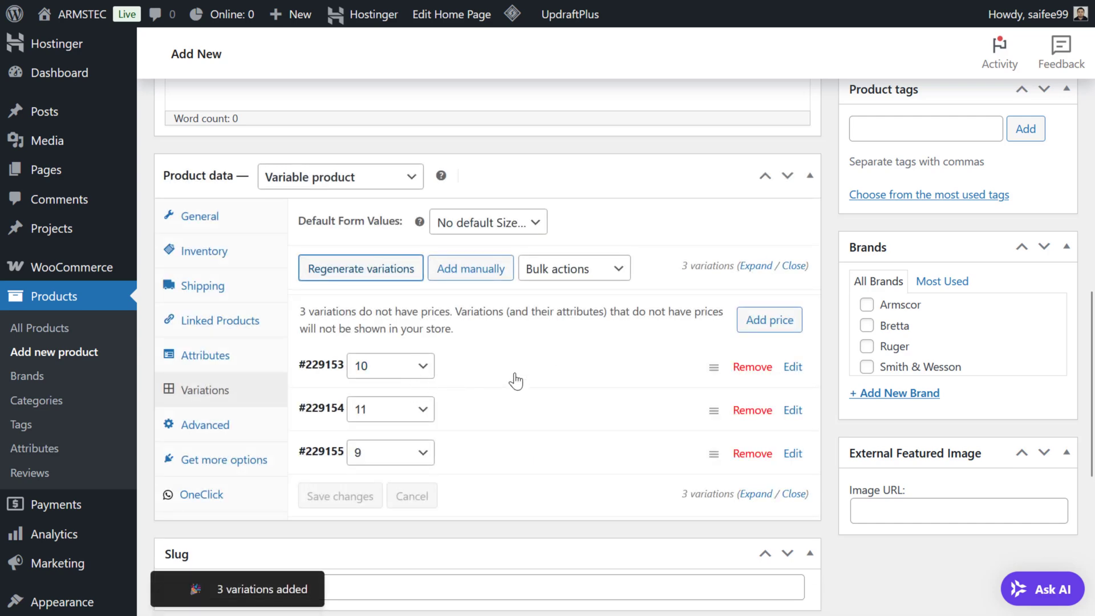
# Expand the size 10 variation, enable stock management for it and set its stock quantity to 5.
pyautogui.click(515, 379)
pyautogui.scroll(-4, 519, 428)
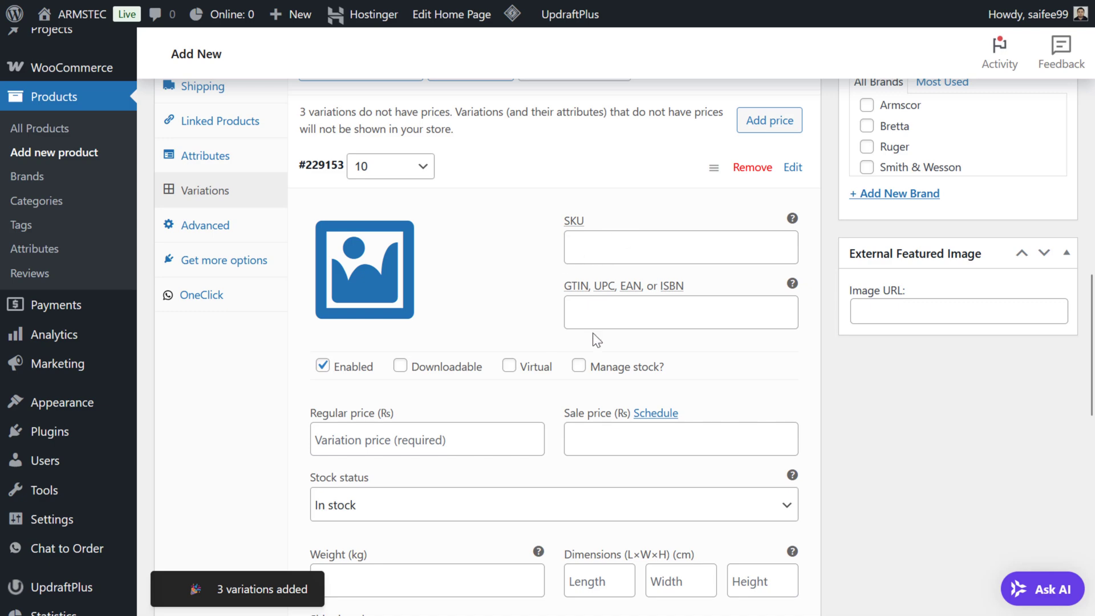
pyautogui.scroll(-3, 654, 317)
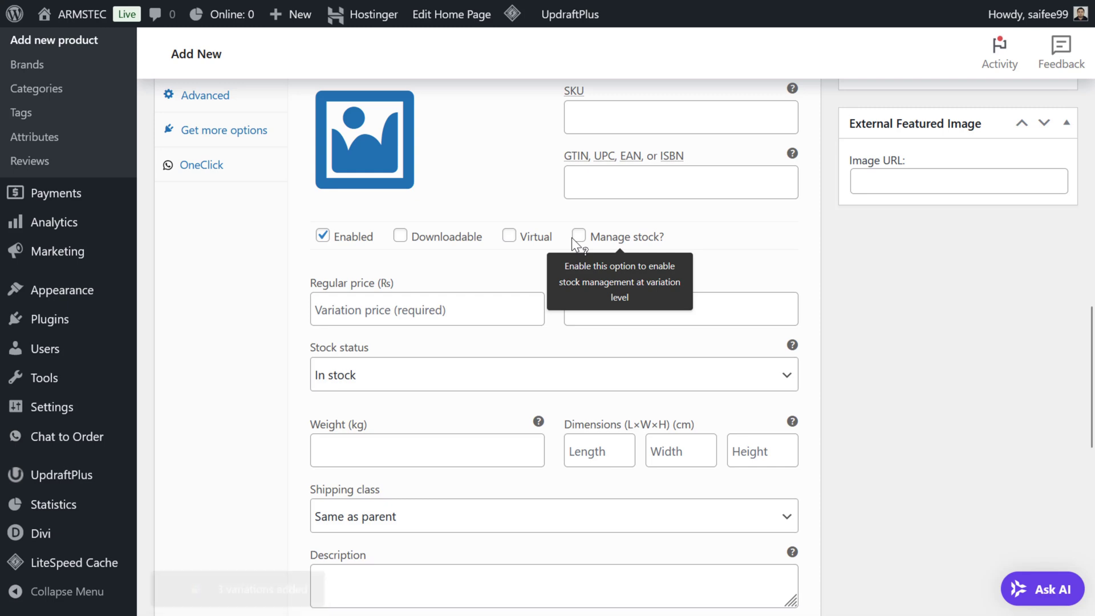
pyautogui.click(577, 237)
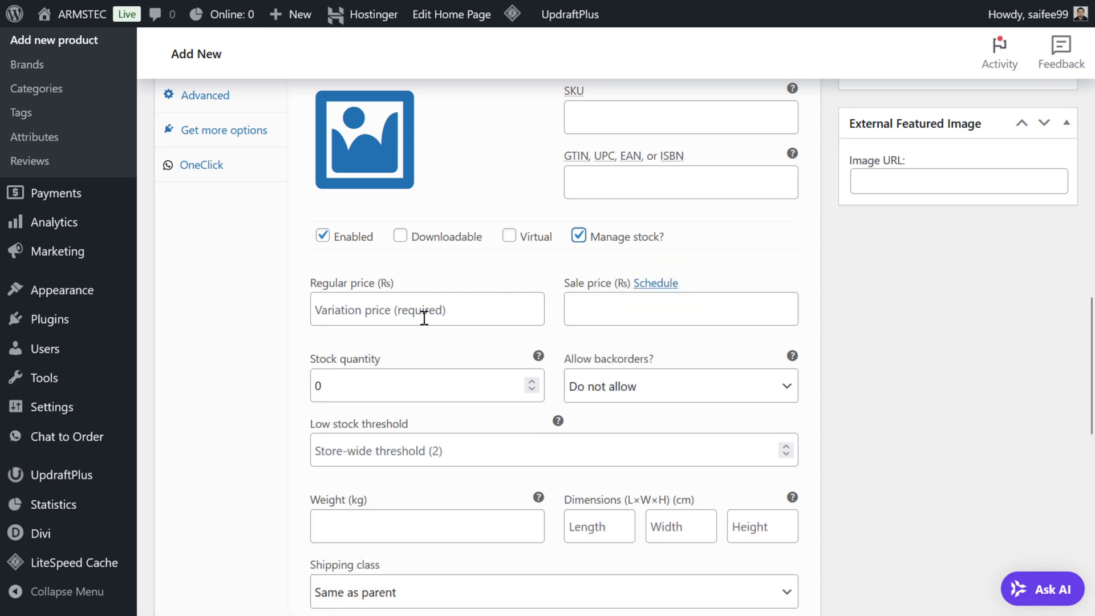
pyautogui.click(354, 386)
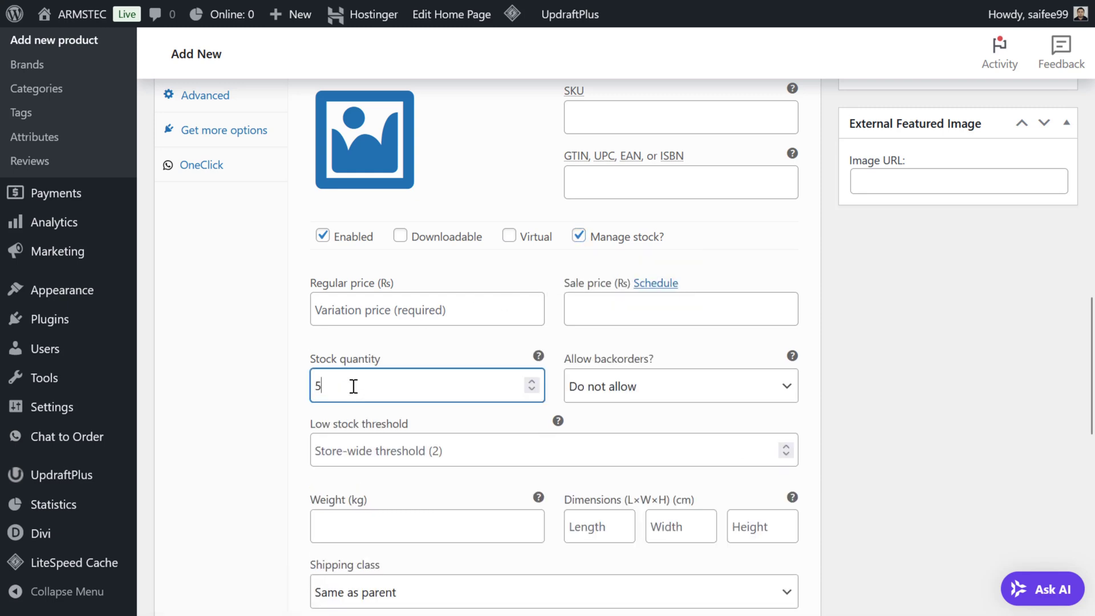
pyautogui.write('5')
pyautogui.press('Tab')
# Set the size 10 variation's regular price to 100 and its sale price to 90.
pyautogui.click(382, 299)
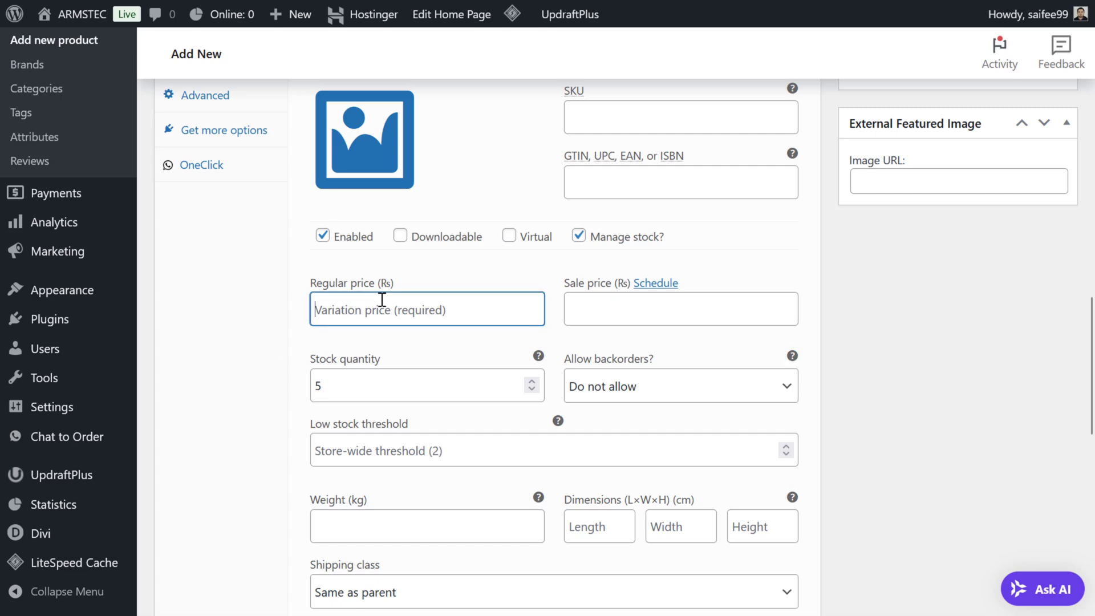
pyautogui.scroll(3, 382, 299)
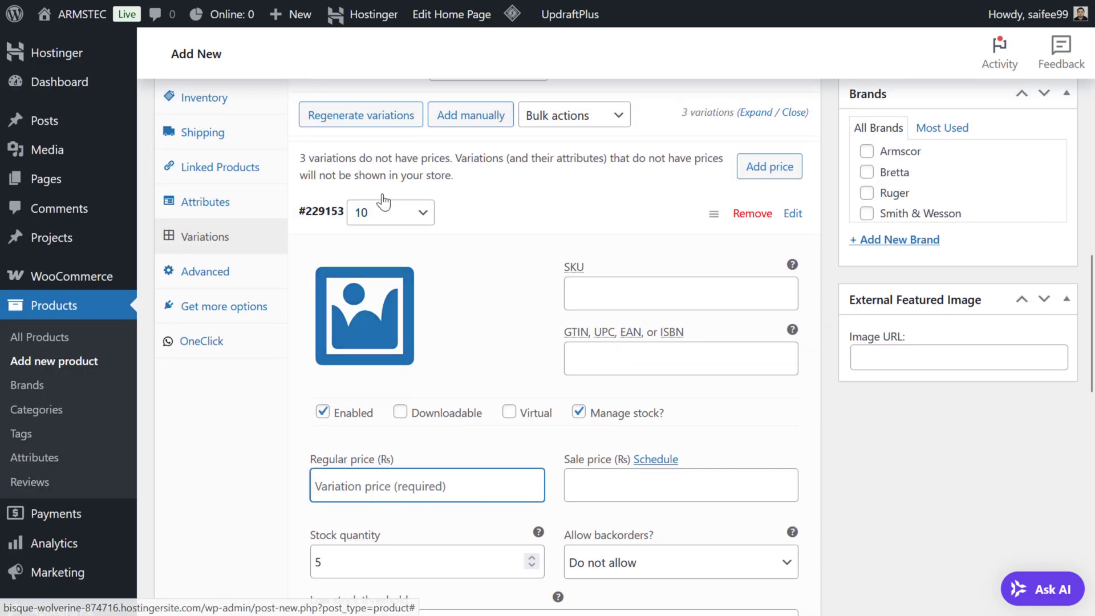
pyautogui.write('100')
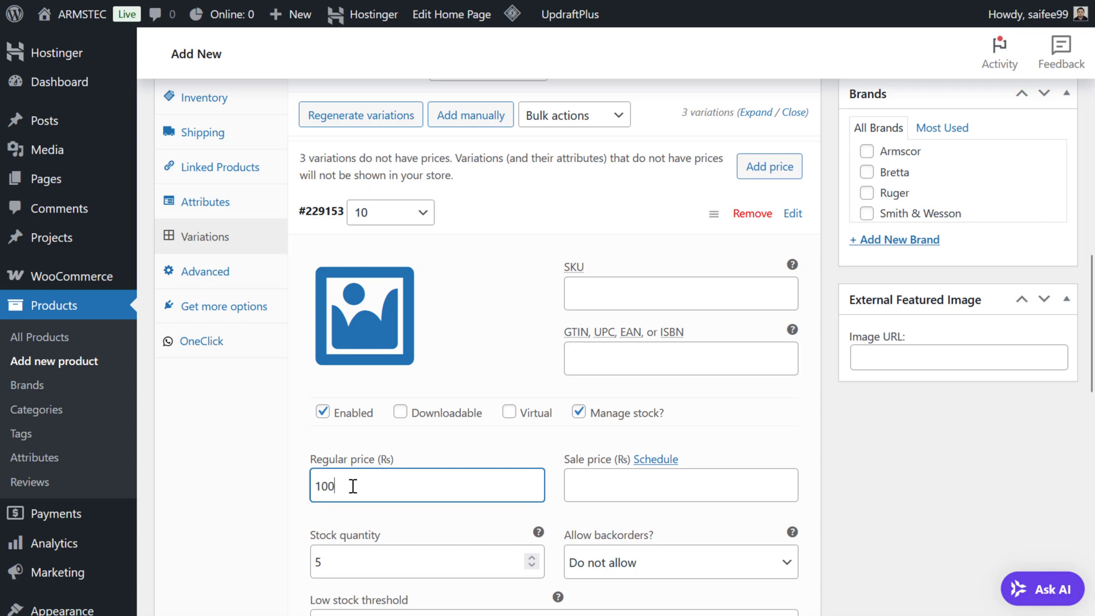
pyautogui.press('Tab')
pyautogui.press('Tab')
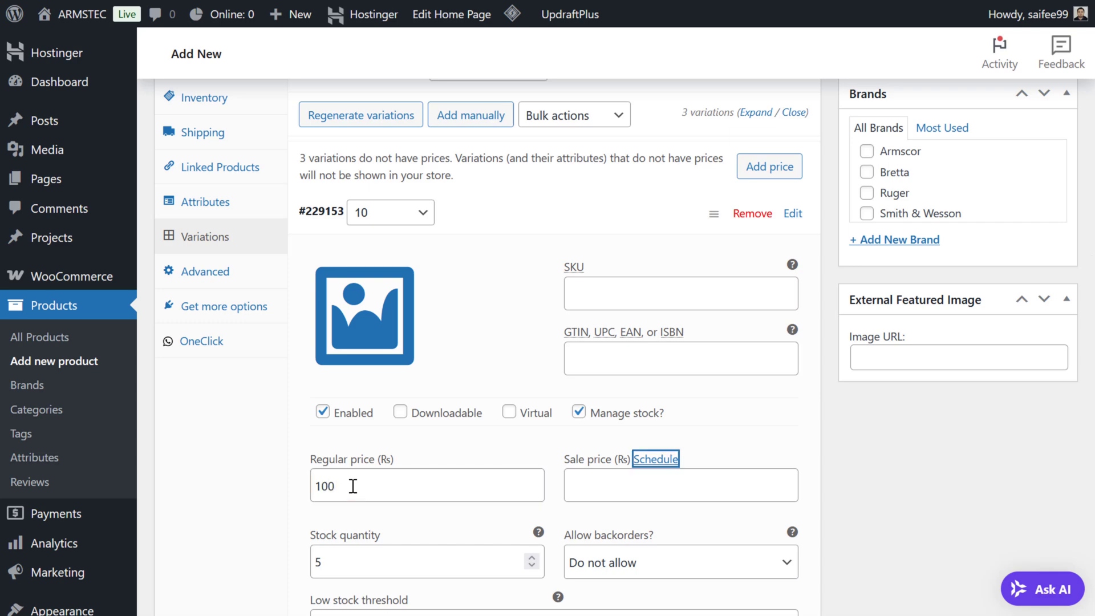
pyautogui.write('90')
# Expand the size 11 variation and set its regular price to 1100 and its sale price to 100.
pyautogui.scroll(-7, 353, 486)
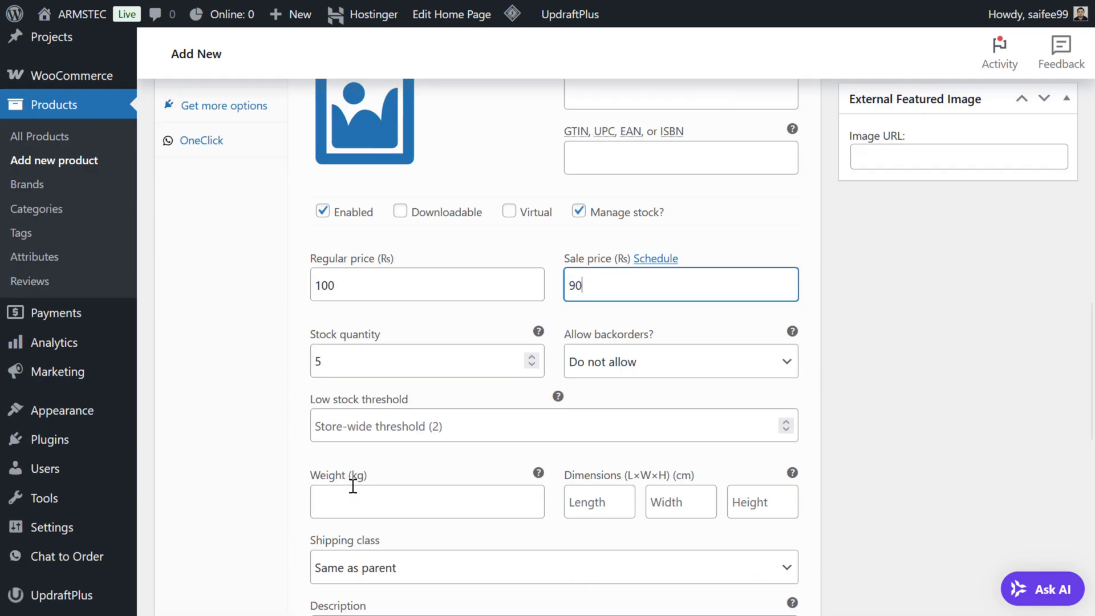
pyautogui.scroll(-1, 353, 486)
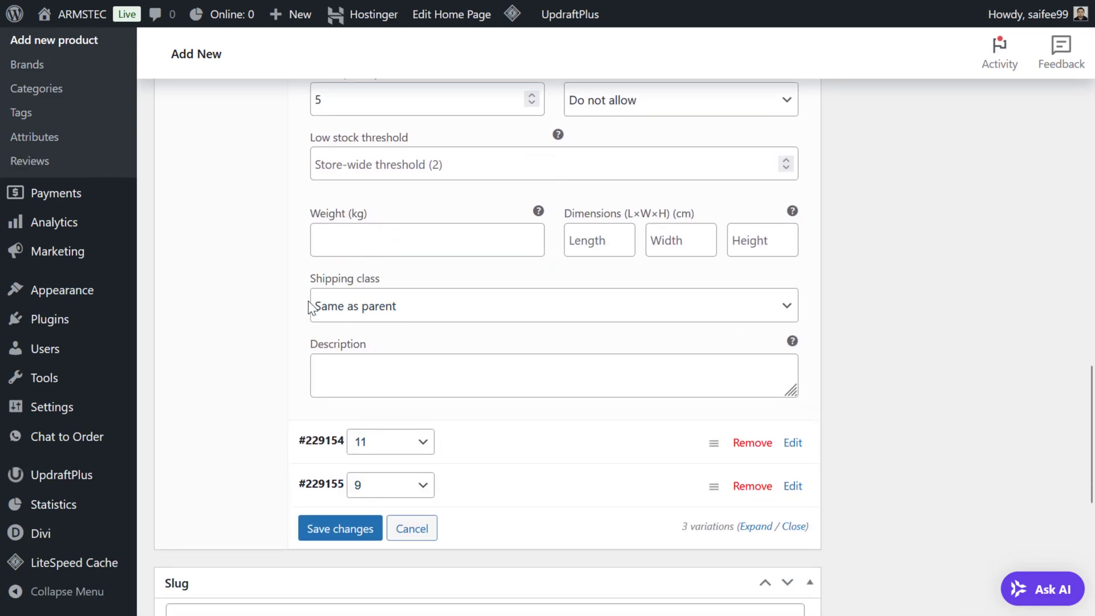
pyautogui.scroll(-2, 311, 303)
pyautogui.click(490, 313)
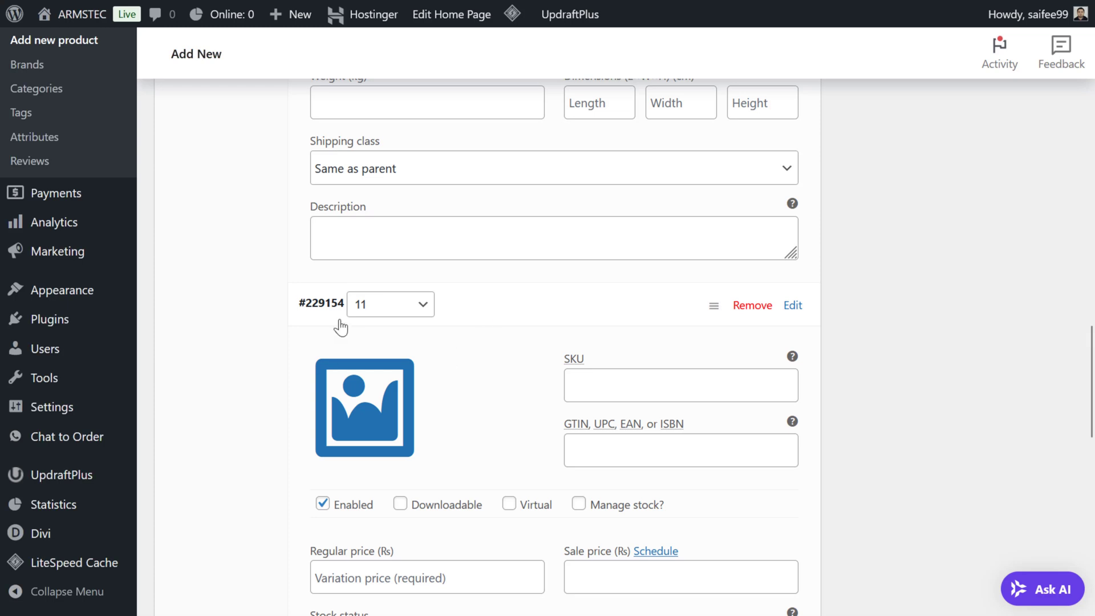
pyautogui.scroll(-3, 492, 411)
pyautogui.click(397, 394)
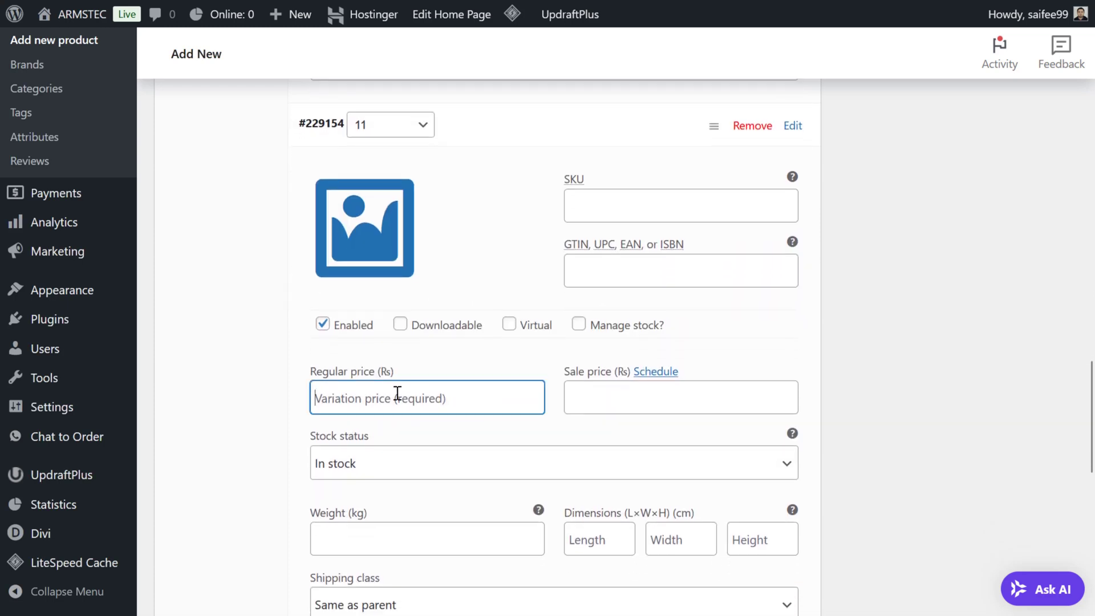
pyautogui.write('1100')
pyautogui.press('Tab')
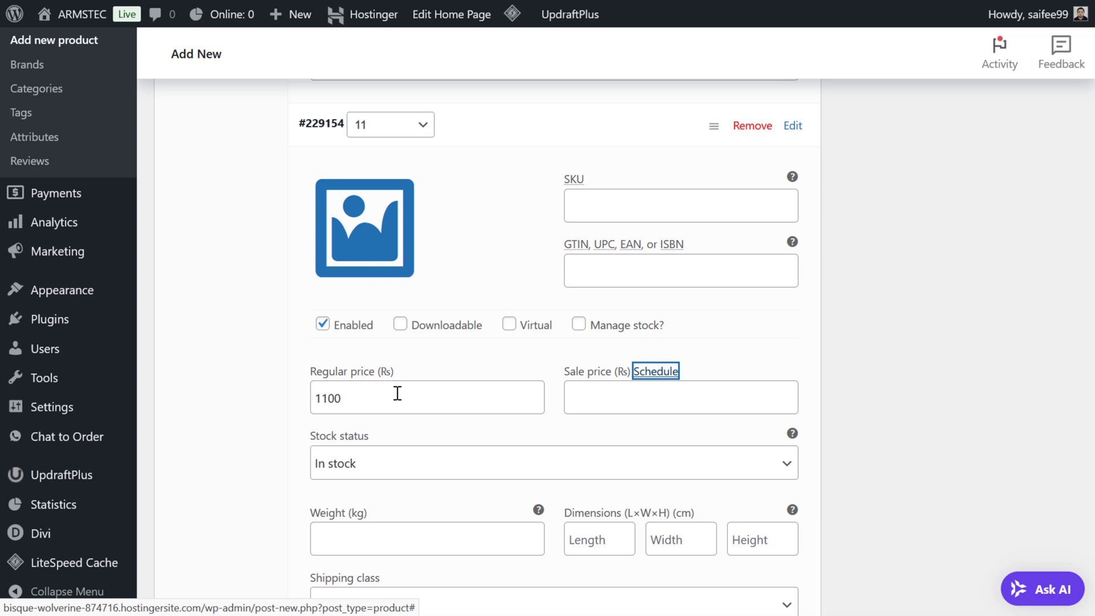
pyautogui.click(646, 410)
pyautogui.write('100')
# Expand the size 9 variation and set its regular price to 90 and its sale price to 80.
pyautogui.scroll(-4, 646, 411)
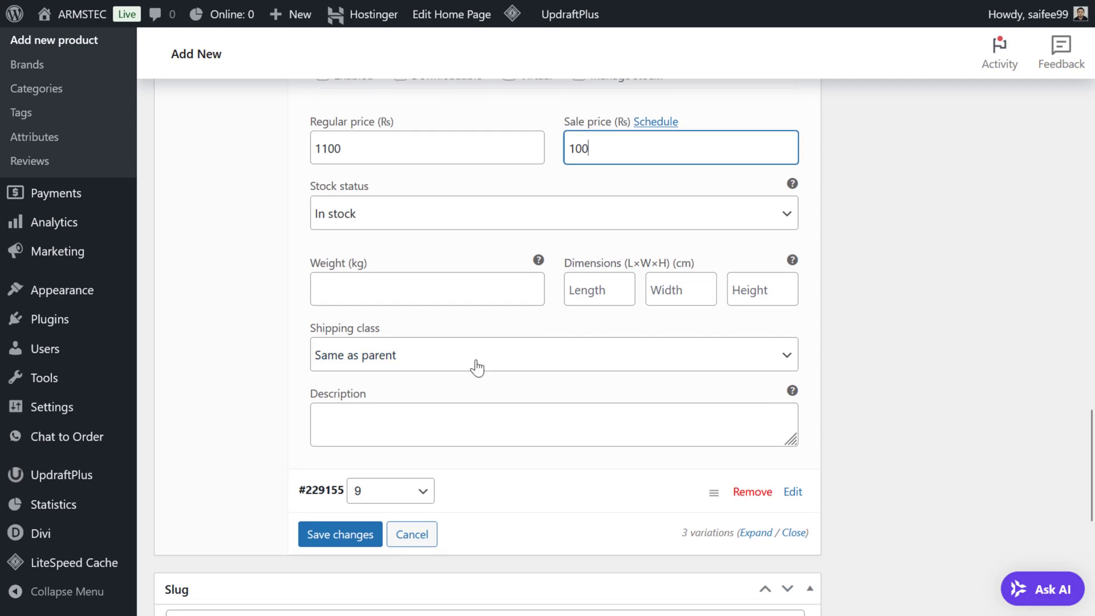
pyautogui.scroll(-2, 404, 446)
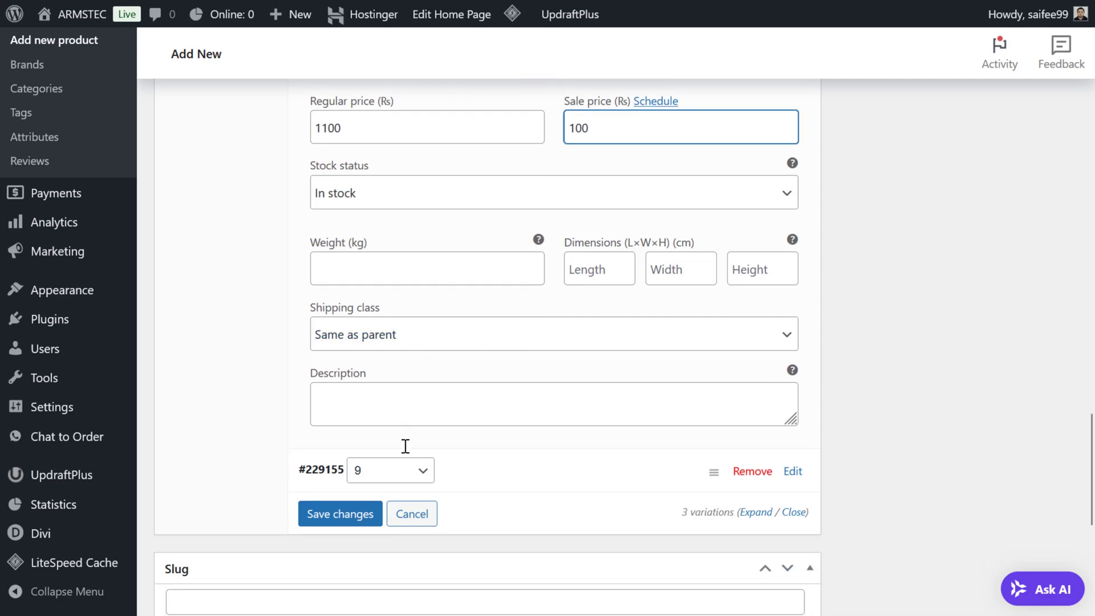
pyautogui.click(365, 351)
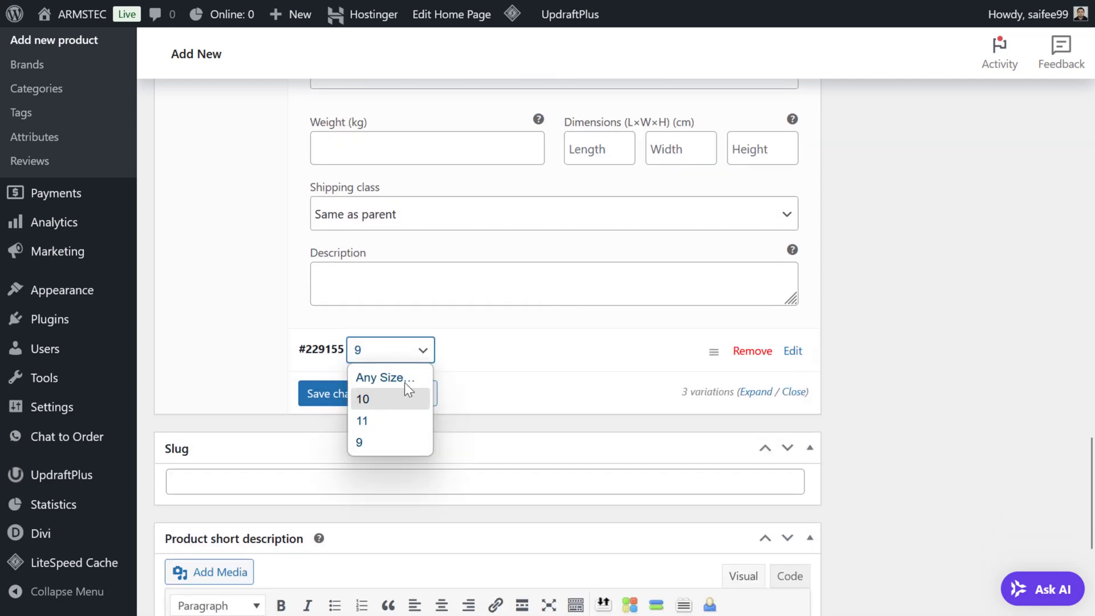
pyautogui.click(543, 350)
pyautogui.click(543, 352)
pyautogui.scroll(-6, 633, 448)
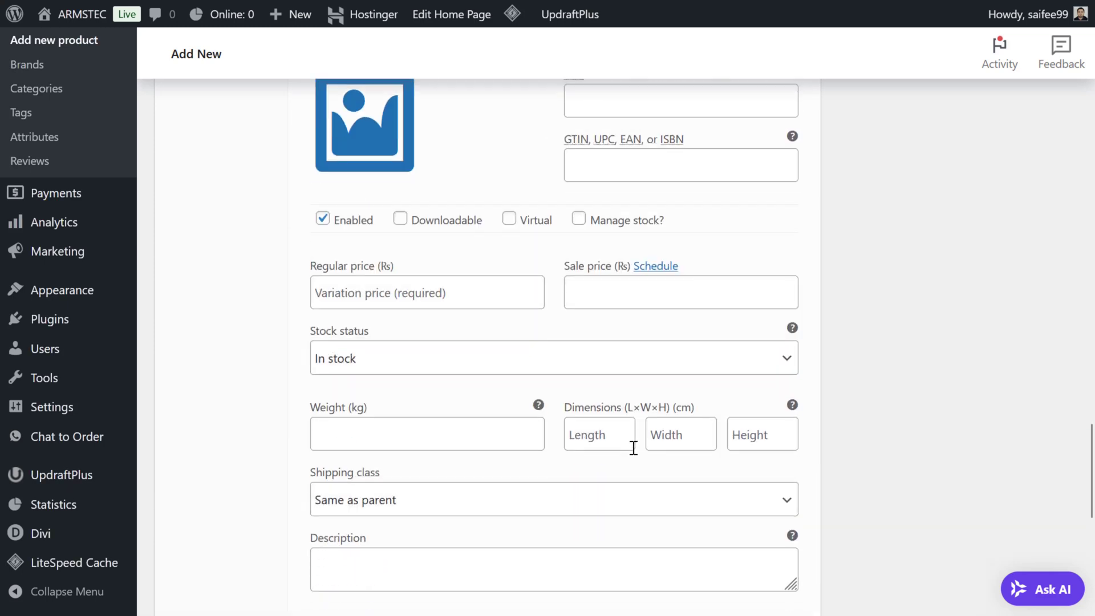
pyautogui.click(367, 273)
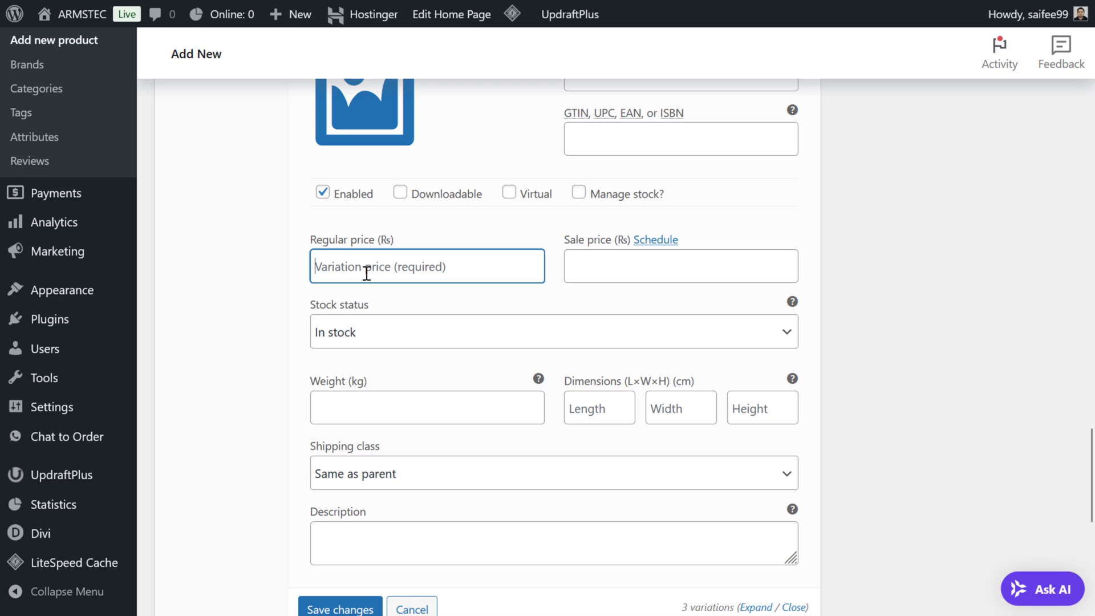
pyautogui.write('90')
pyautogui.press('Tab')
pyautogui.press('Tab')
pyautogui.write('80')
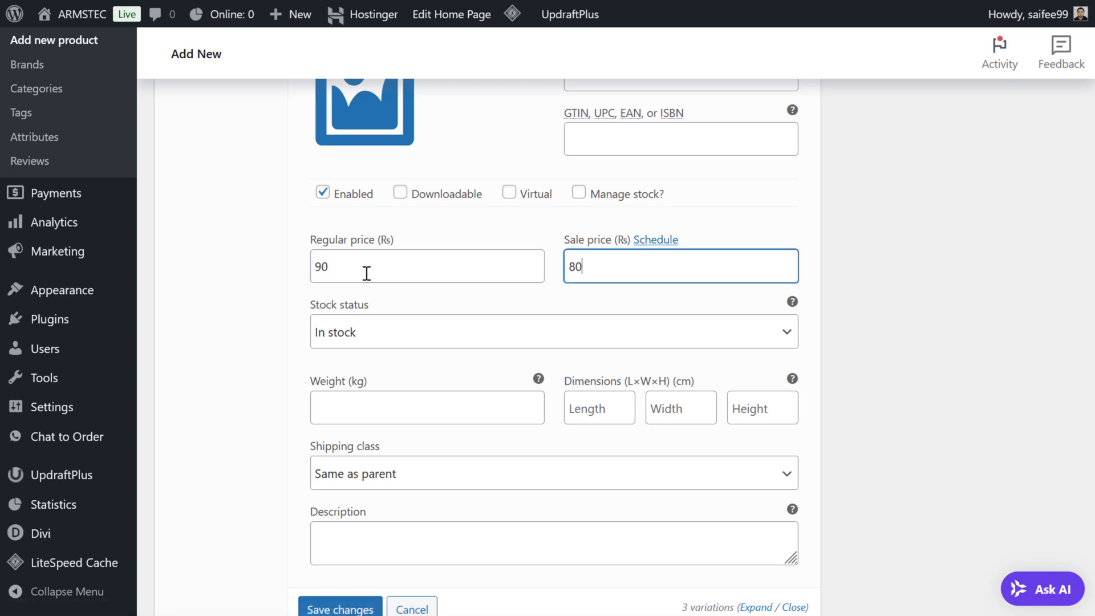
# Save the changes to the product variations and publish the product.
pyautogui.scroll(-2, 342, 343)
pyautogui.click(327, 478)
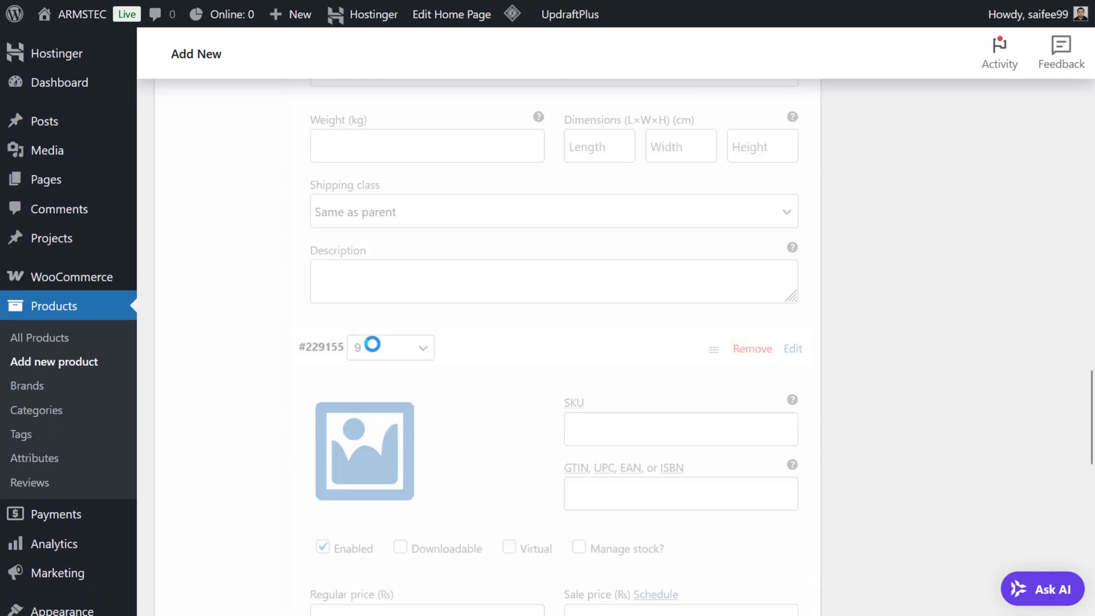
pyautogui.scroll(10, 371, 344)
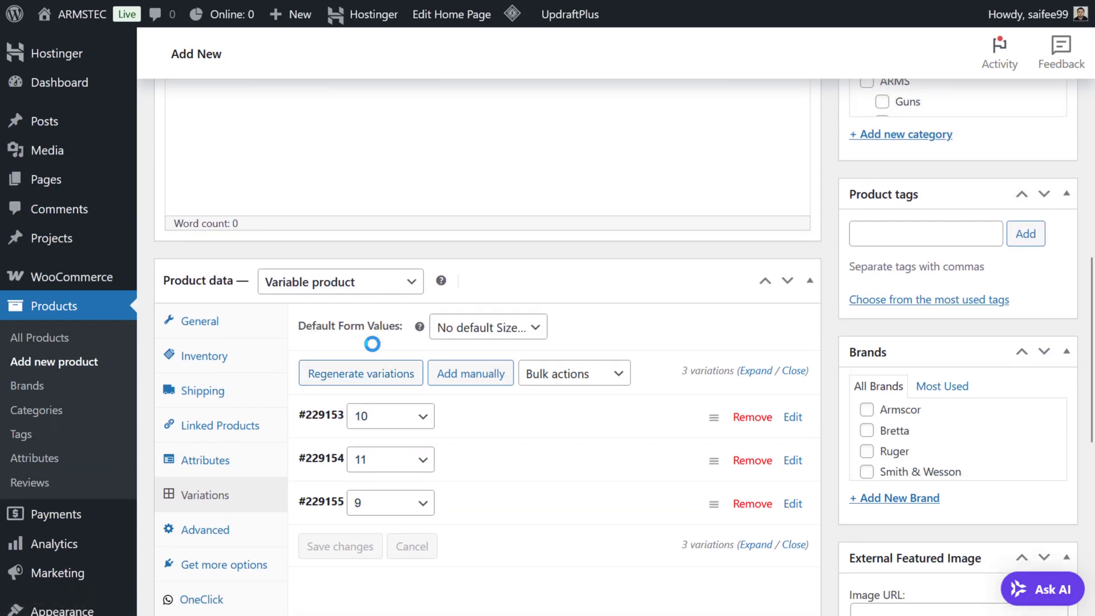
pyautogui.scroll(10, 781, 268)
pyautogui.click(1040, 433)
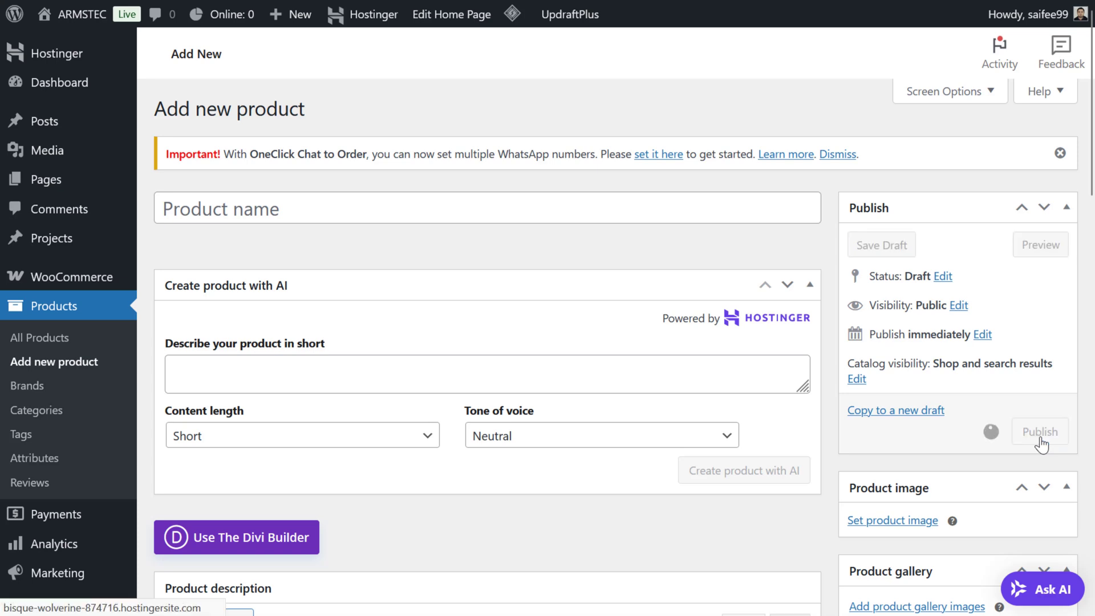
# Name the product "test product".
pyautogui.click(460, 221)
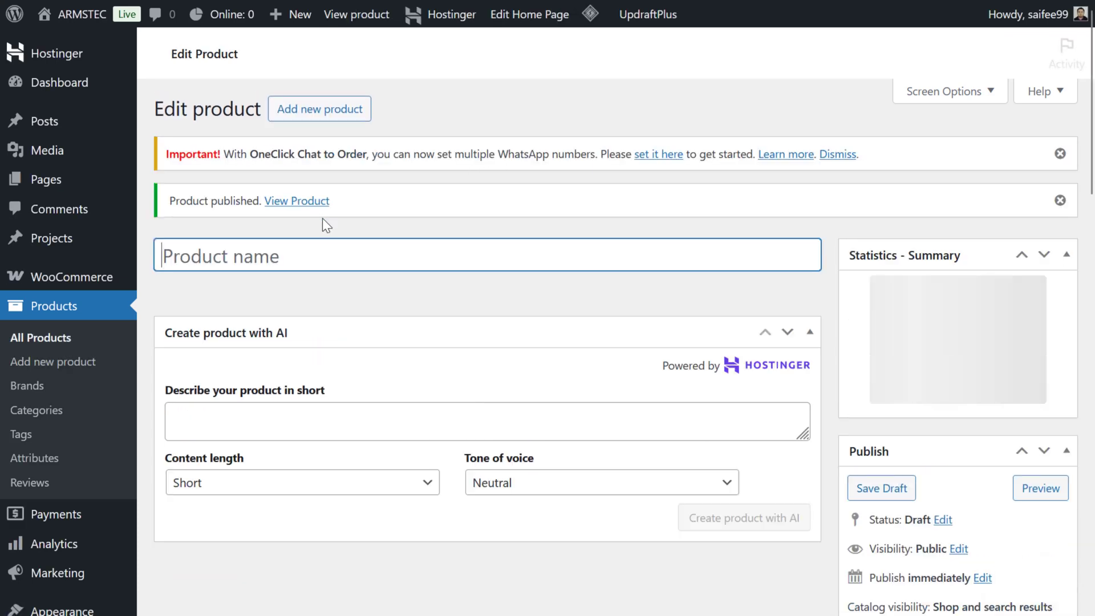
pyautogui.write('test ')
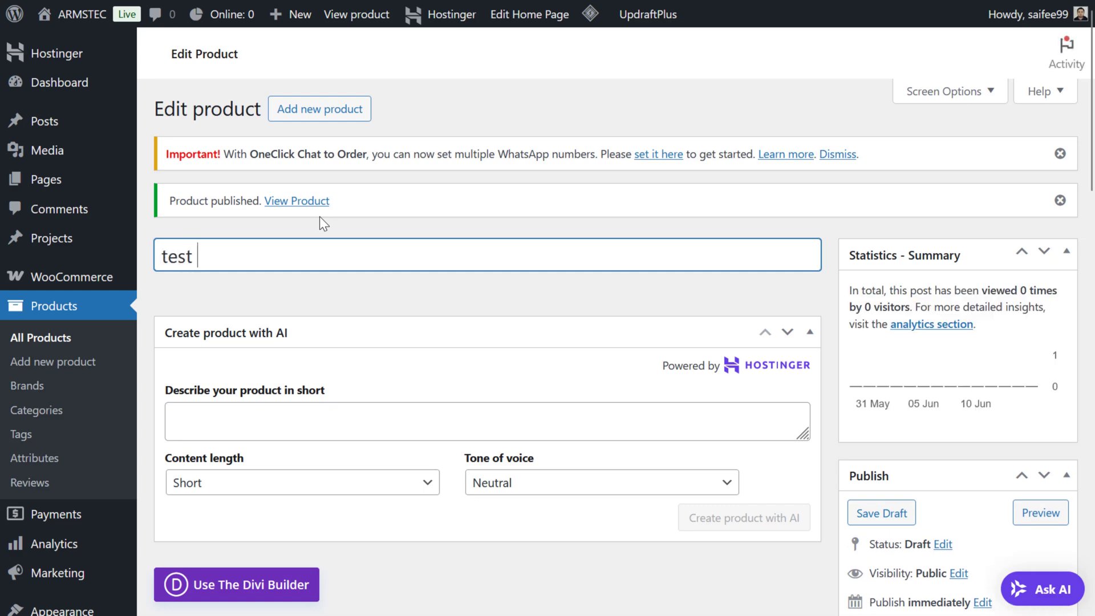
pyautogui.write('product')
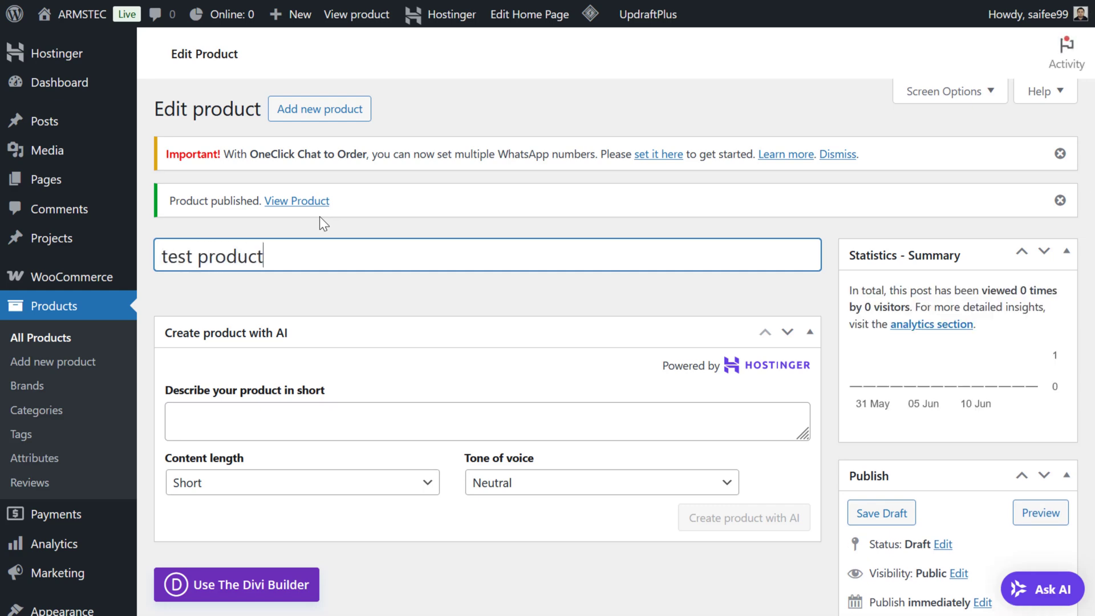
# Enter "testing variations" as the product description and publish the product again.
pyautogui.scroll(-6, 306, 403)
pyautogui.click(306, 408)
pyautogui.write('tes')
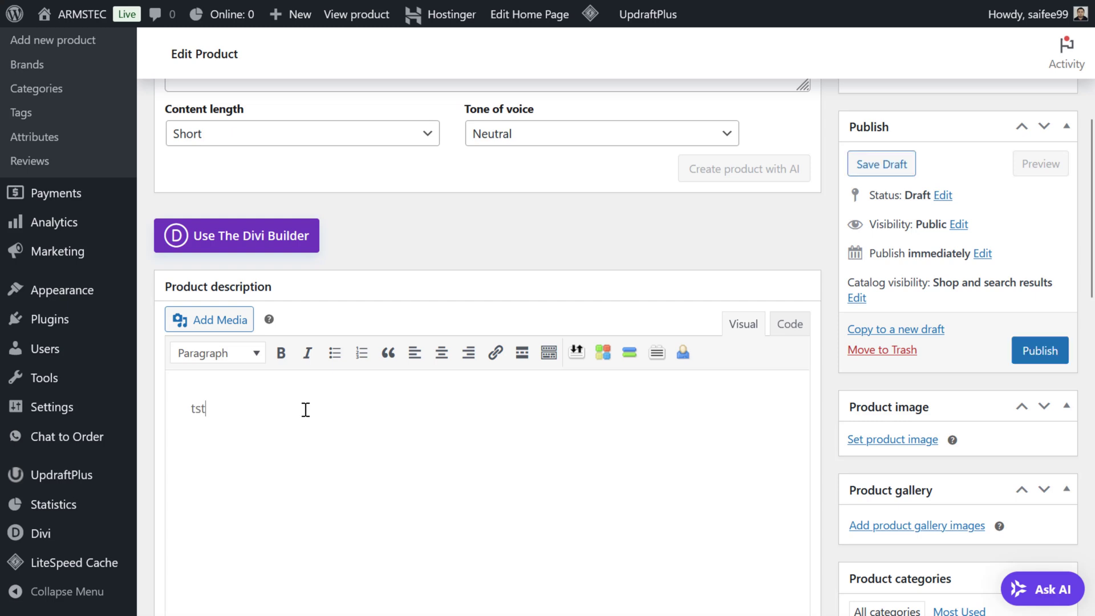
pyautogui.press('BackSpace')
pyautogui.press('BackSpace')
pyautogui.write('esting variations')
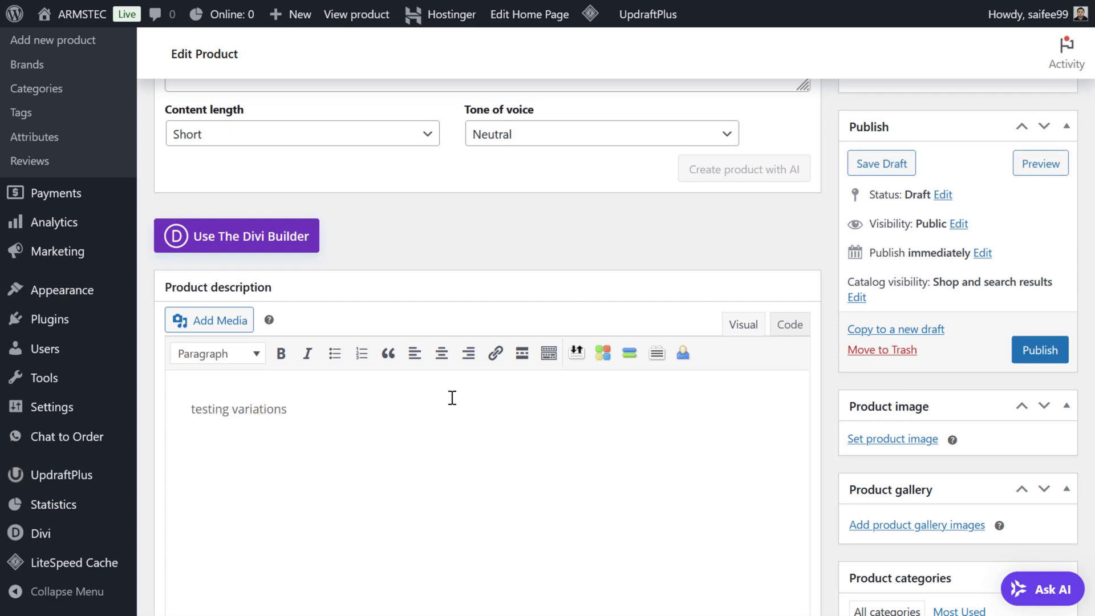
pyautogui.click(1040, 350)
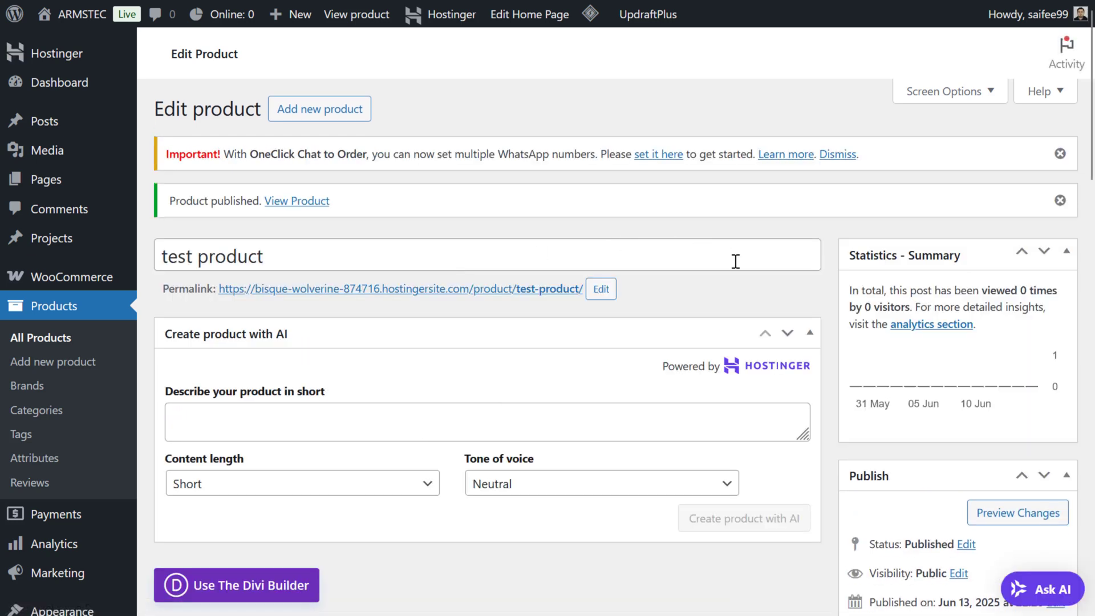
# Open the test product's permalink in a new browser tab and switch to that tab.
pyautogui.scroll(-1, 736, 261)
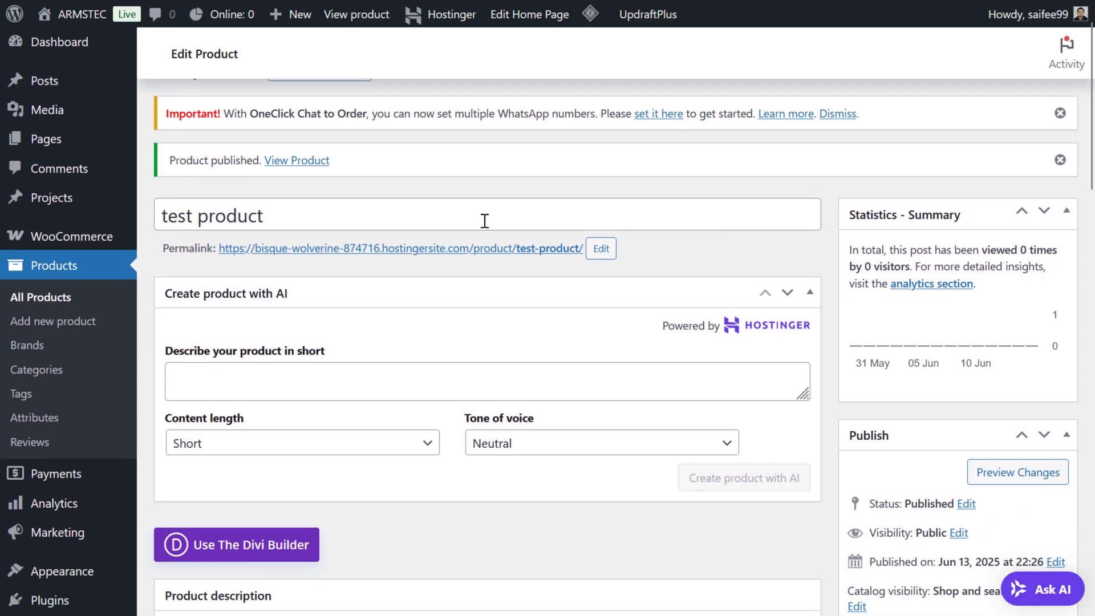
pyautogui.middleClick(476, 249)
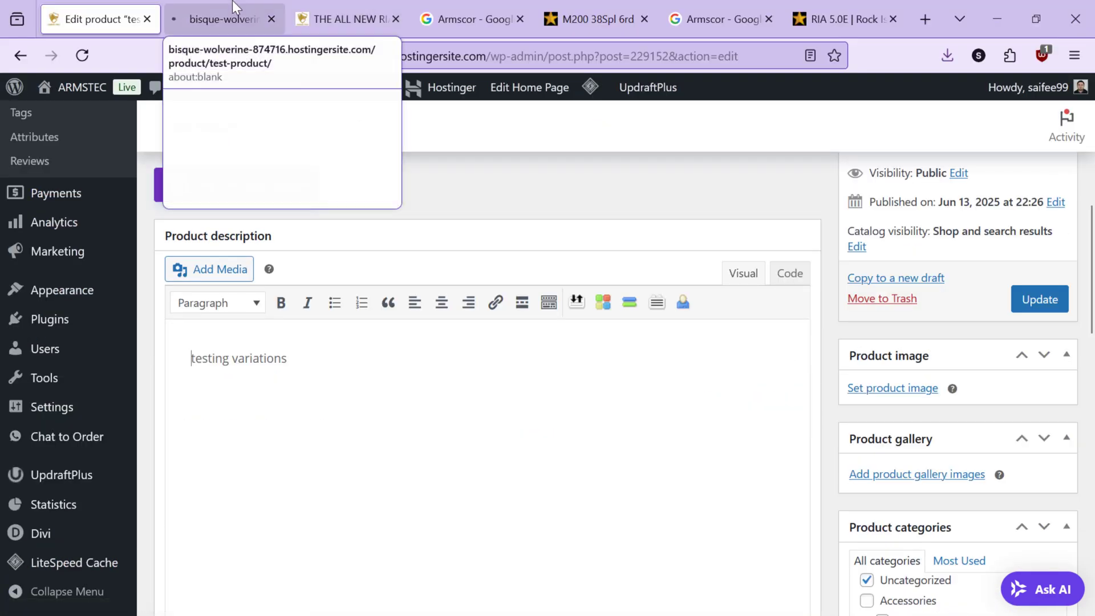
pyautogui.click(231, 3)
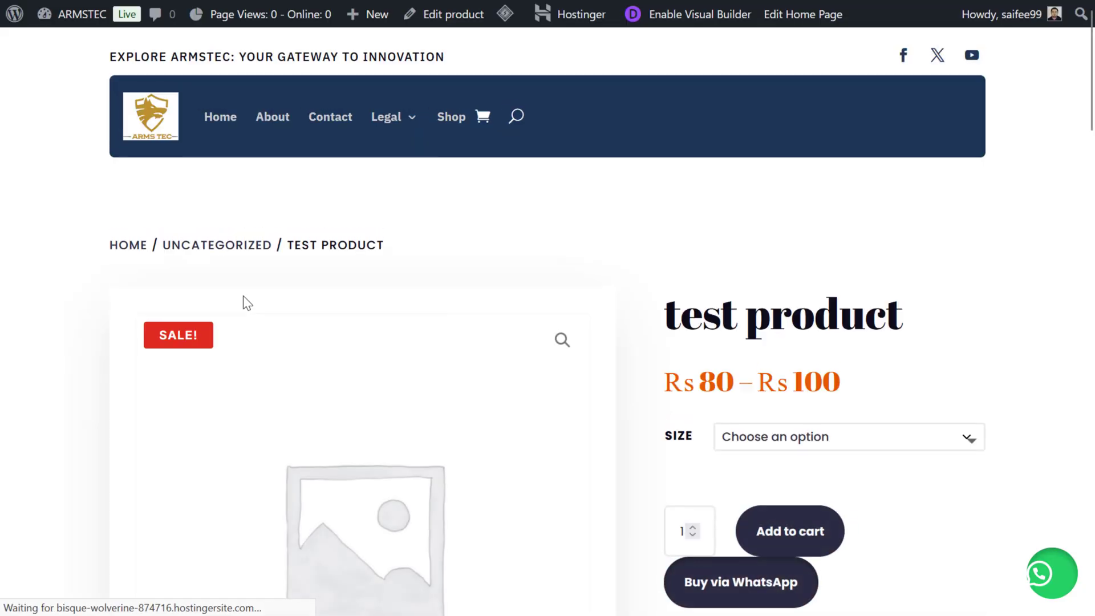
# Choose sizes 10, 11 and 9 in turn on the product page to check each variation's price.
pyautogui.scroll(-2, 243, 296)
pyautogui.scroll(-1, 243, 296)
pyautogui.click(785, 294)
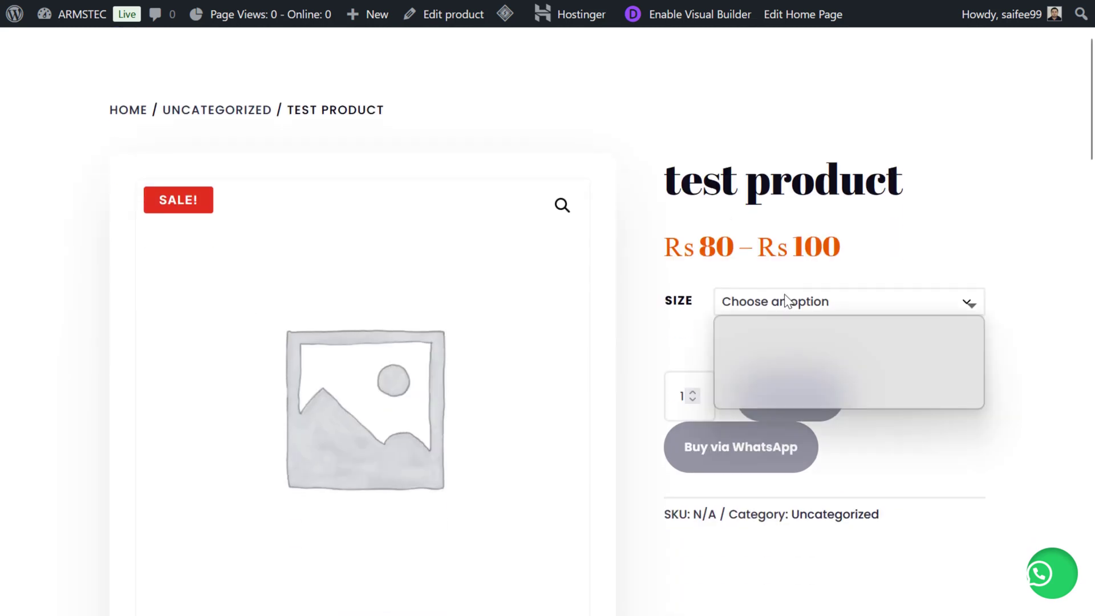
pyautogui.click(761, 341)
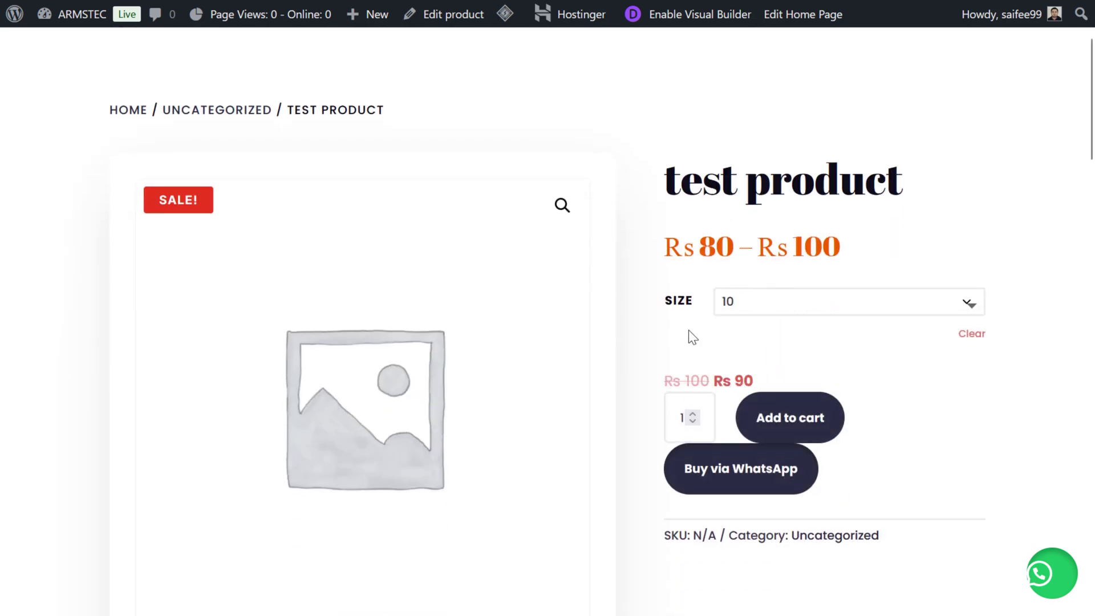
pyautogui.click(797, 292)
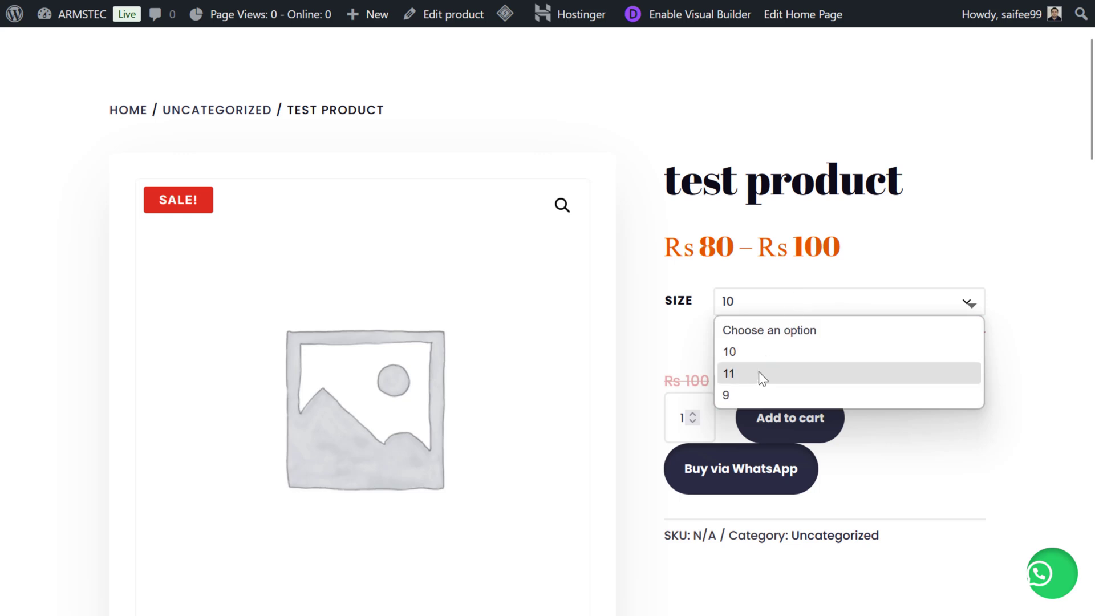
pyautogui.click(758, 374)
pyautogui.click(751, 311)
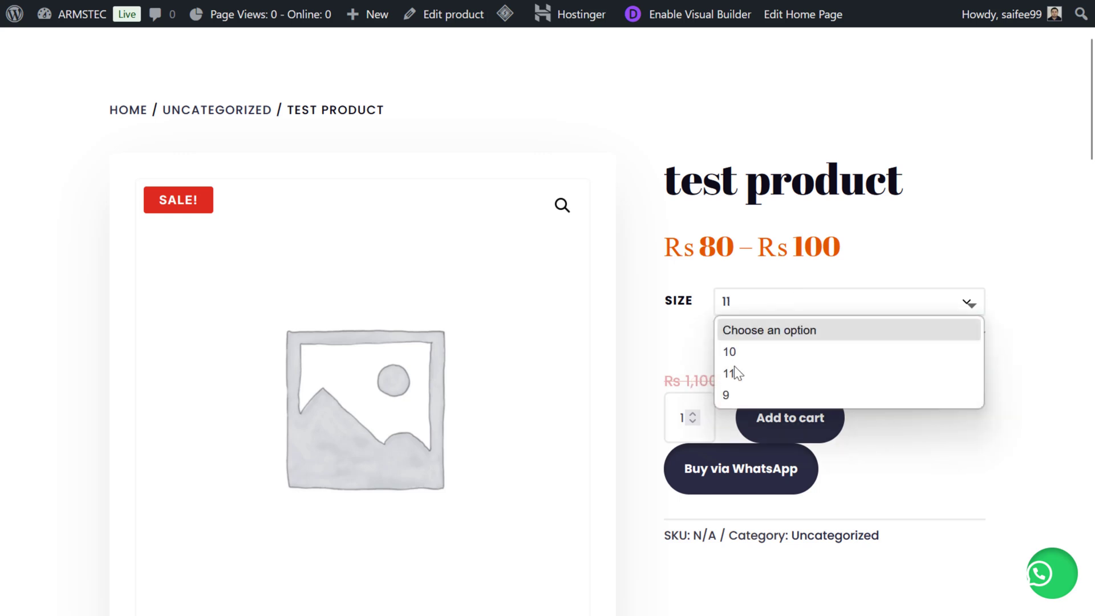
pyautogui.click(723, 396)
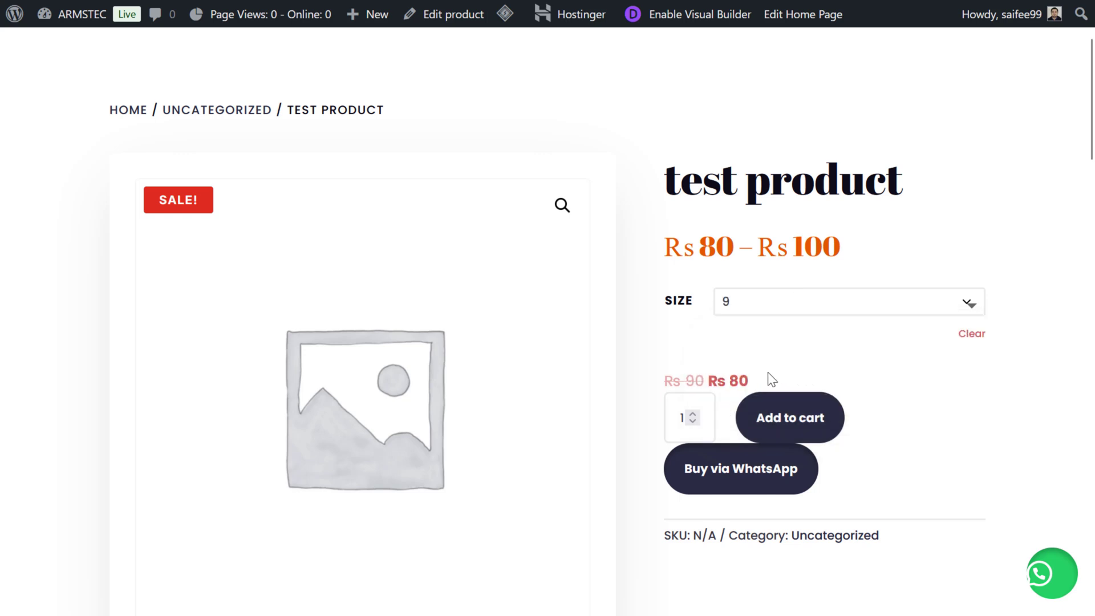
# Add the size 9 test product to the cart, then review the cart totals and proceed to checkout.
pyautogui.click(838, 437)
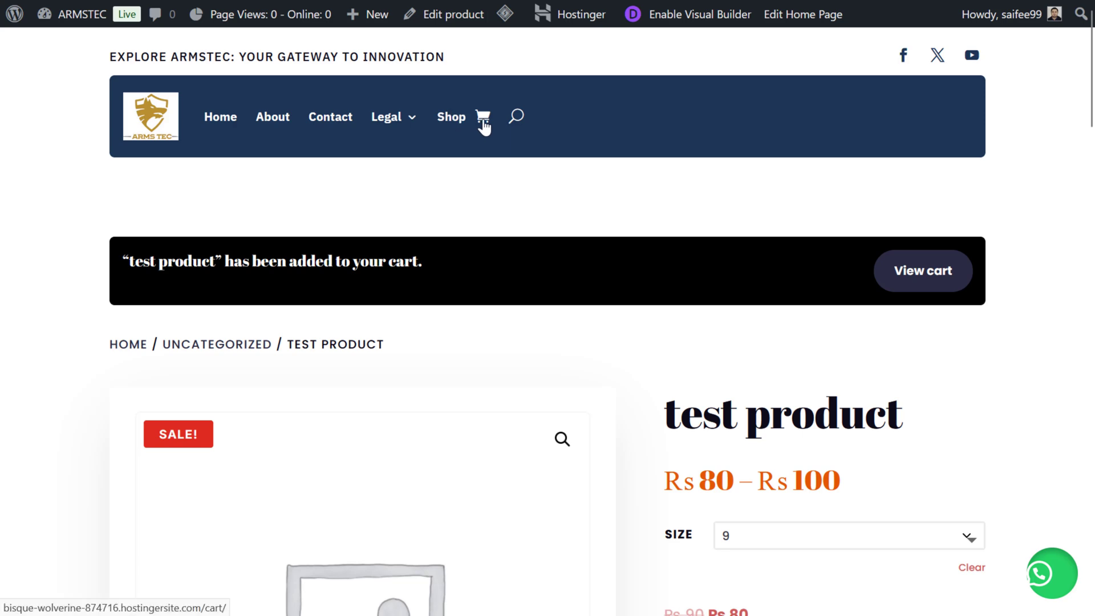
pyautogui.click(484, 126)
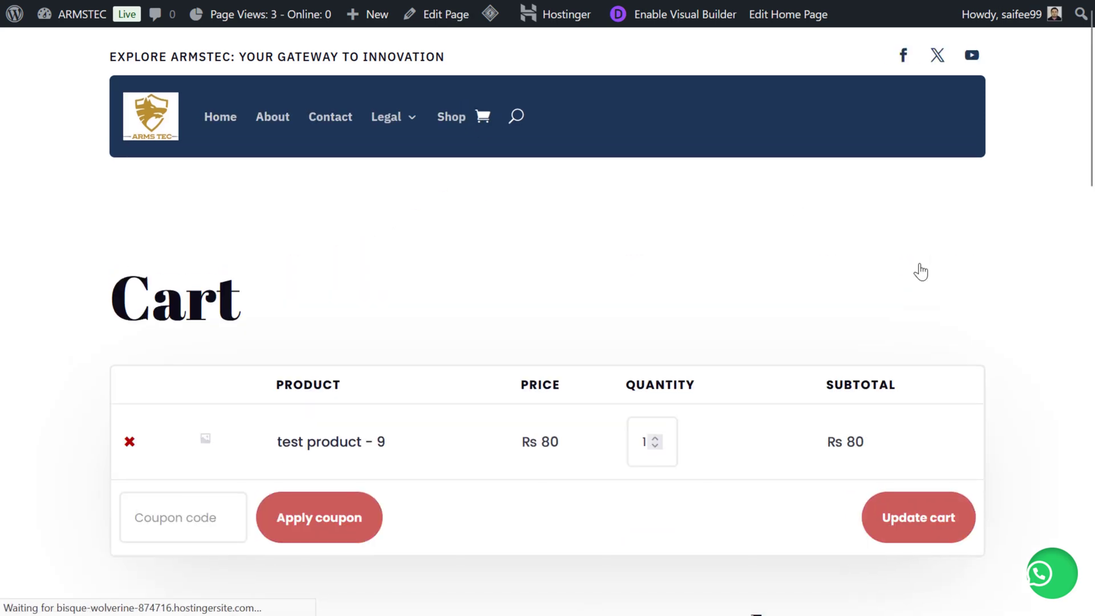
pyautogui.scroll(-1, 920, 272)
pyautogui.scroll(-3, 920, 272)
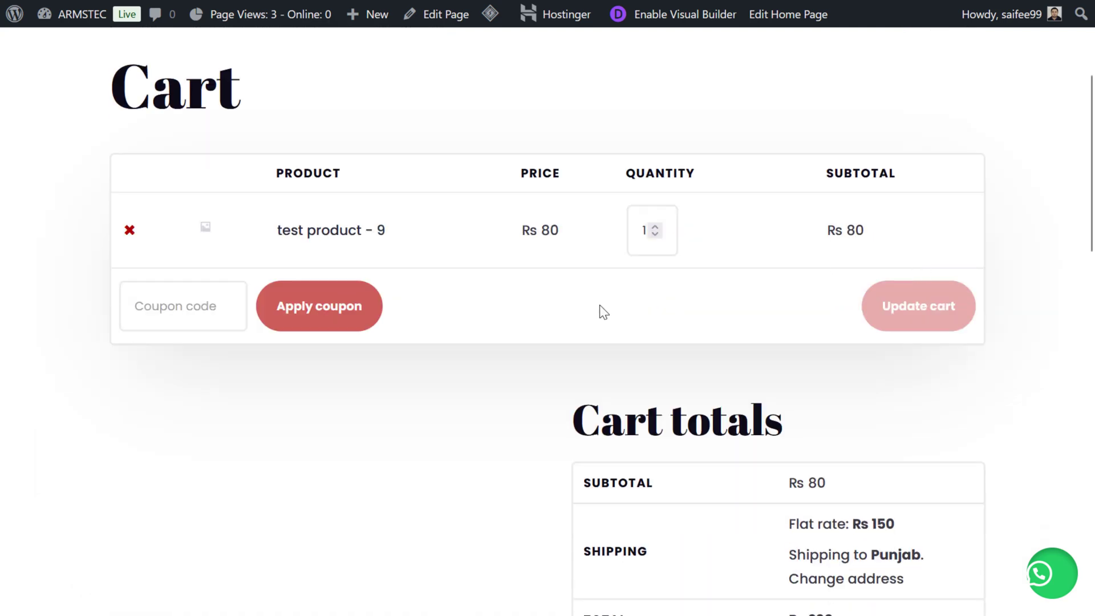
pyautogui.scroll(-6, 917, 308)
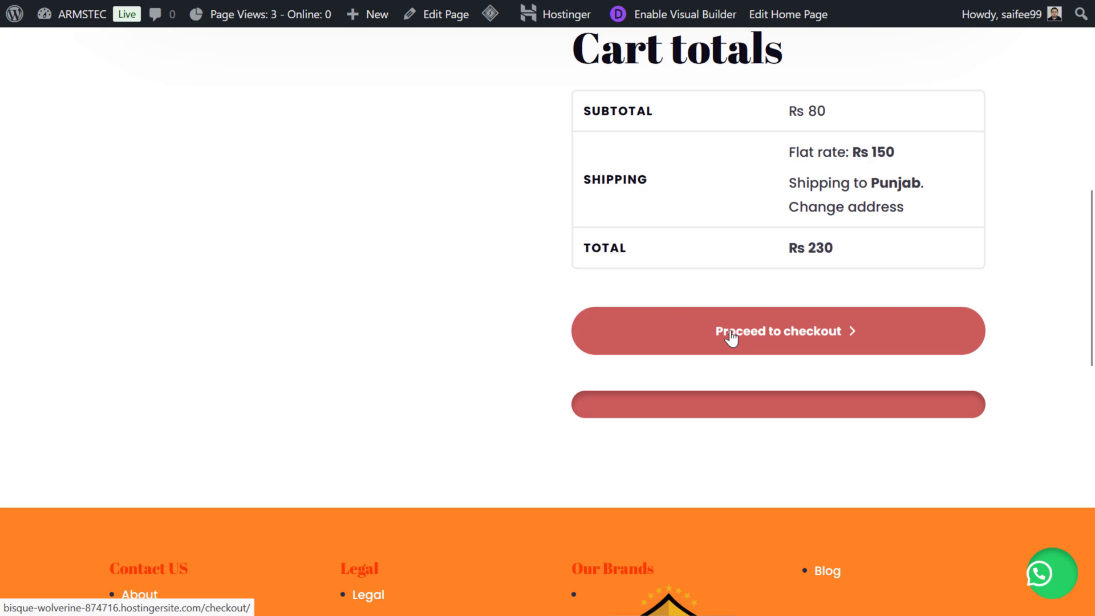
pyautogui.click(732, 337)
# Return to the product editor's browser tab and move the test product to the trash from the list of all products.
pyautogui.click(108, 17)
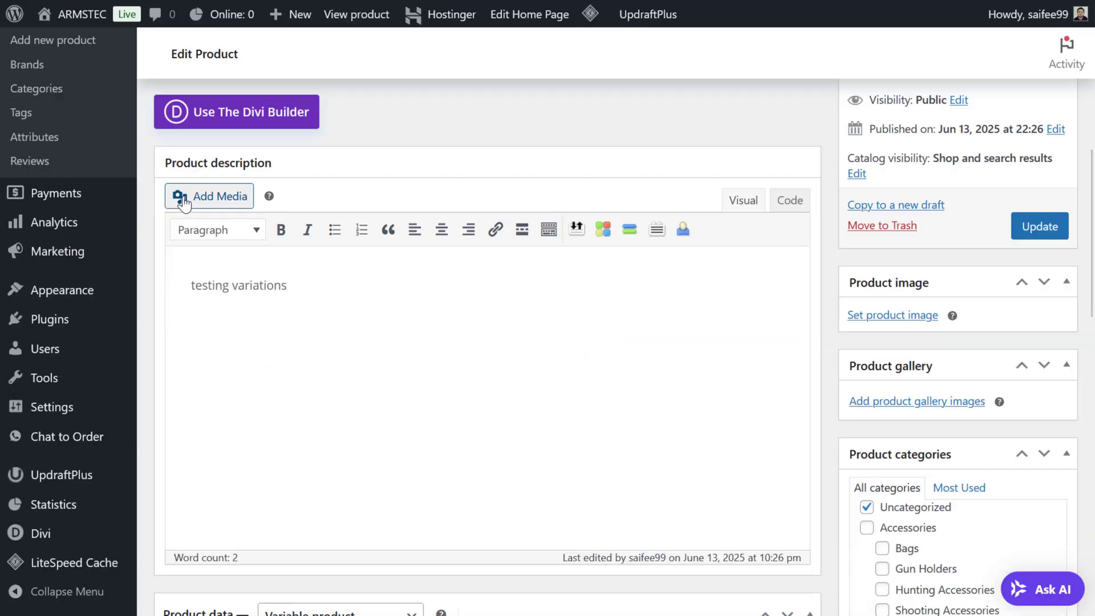
pyautogui.scroll(3, 112, 301)
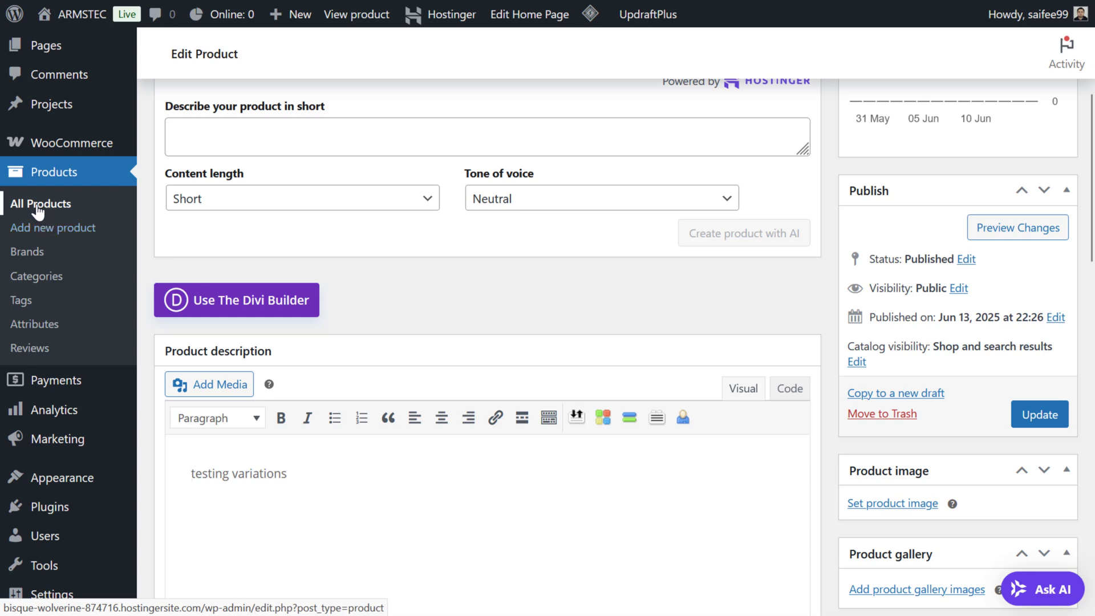
pyautogui.click(37, 208)
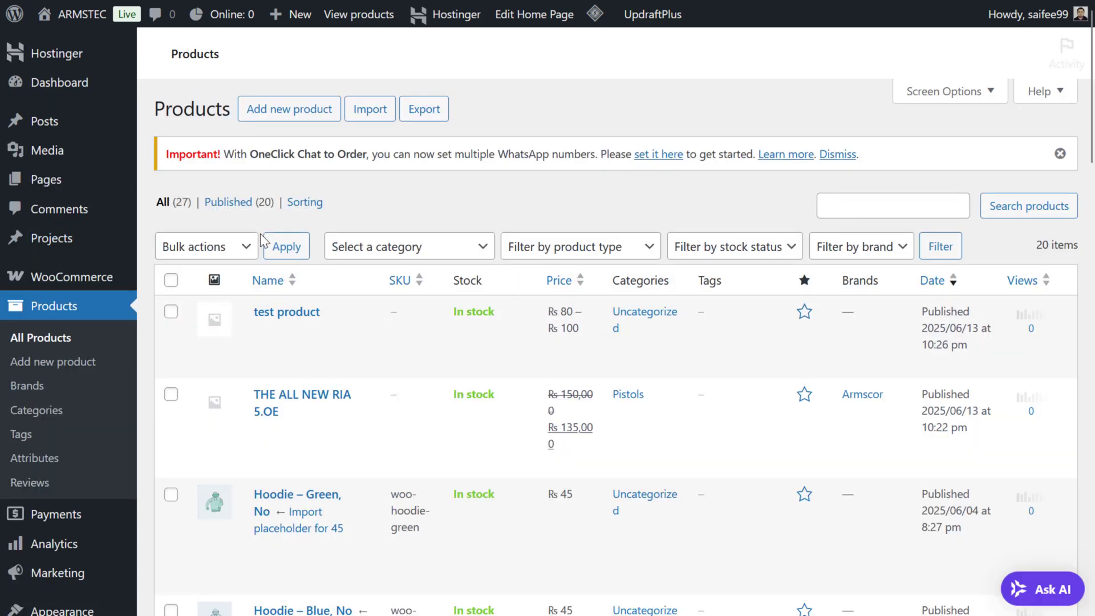
pyautogui.click(324, 348)
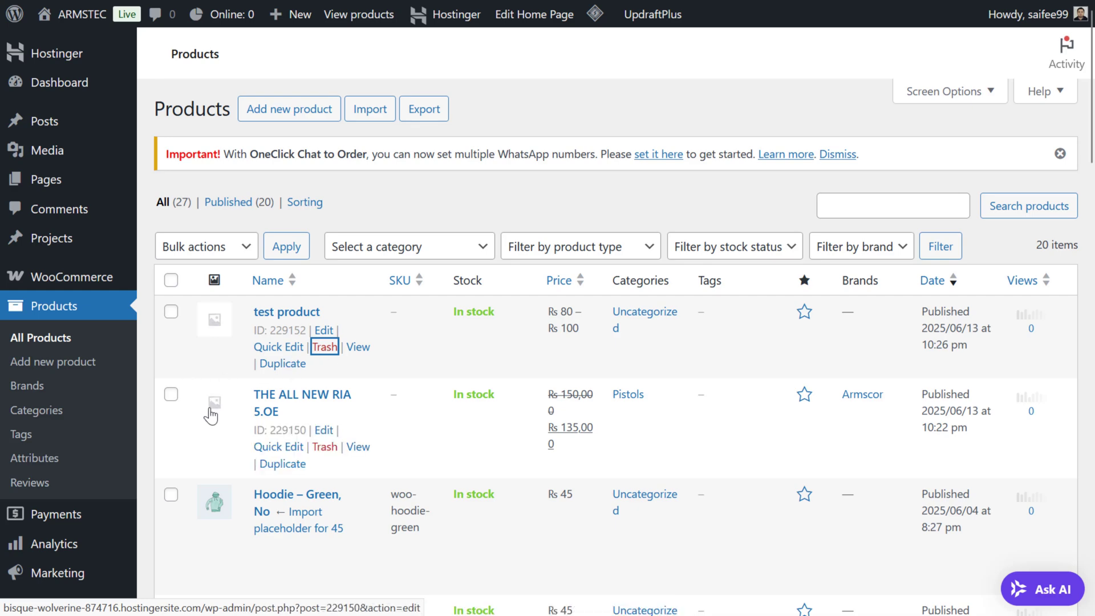
# Open THE ALL NEW RIA 5.OE for editing and set the pistol photo from the media library as its product image.
pyautogui.moveTo(196, 476)
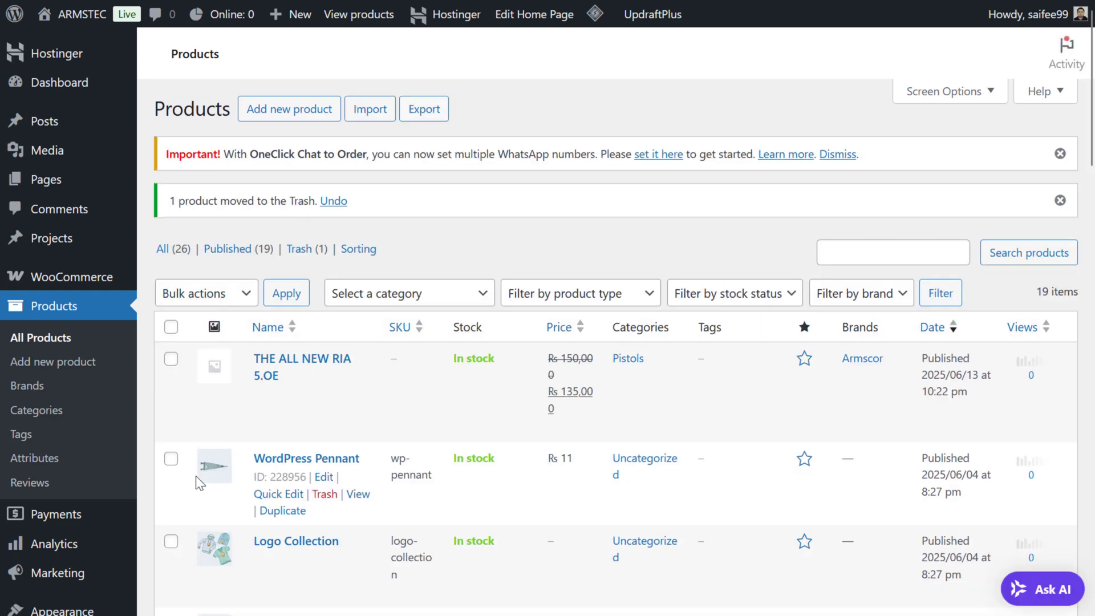
pyautogui.click(323, 395)
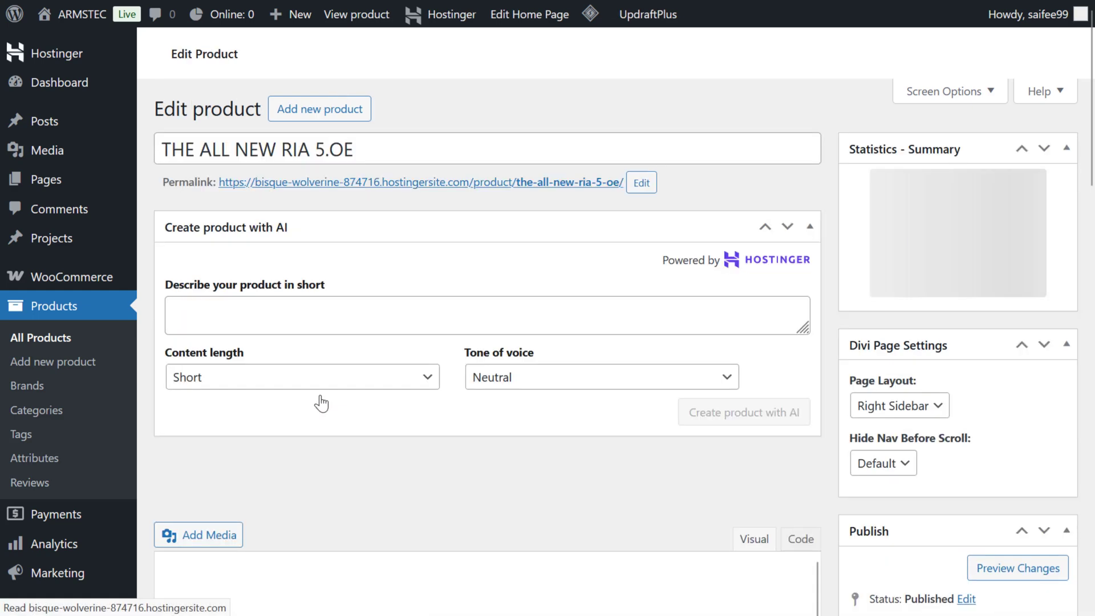
pyautogui.scroll(-1, 743, 285)
pyautogui.scroll(-7, 743, 285)
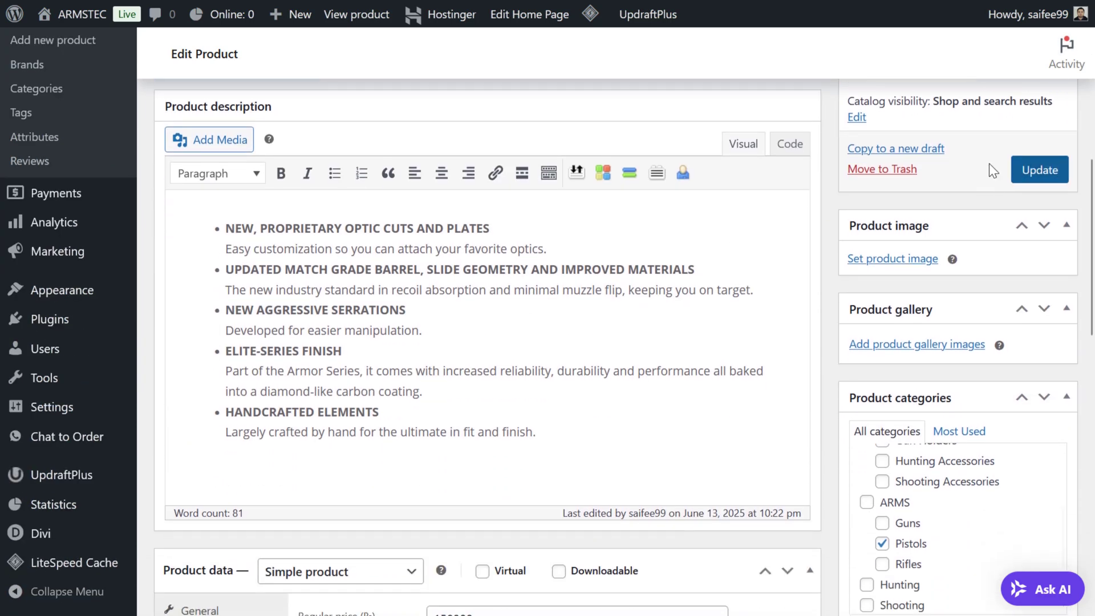
pyautogui.click(893, 260)
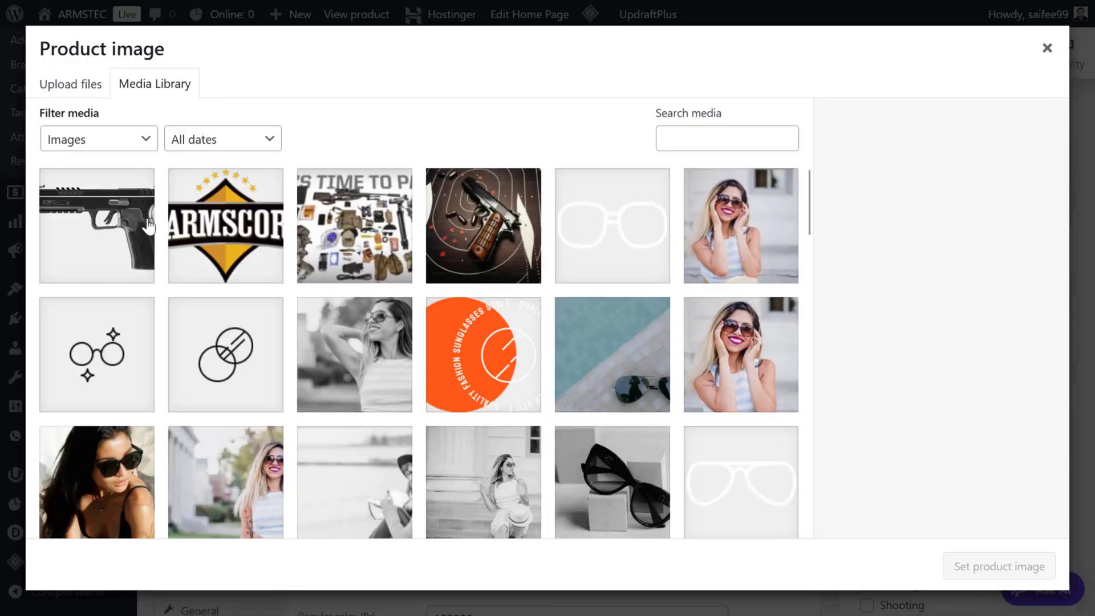
pyautogui.click(144, 226)
pyautogui.click(982, 575)
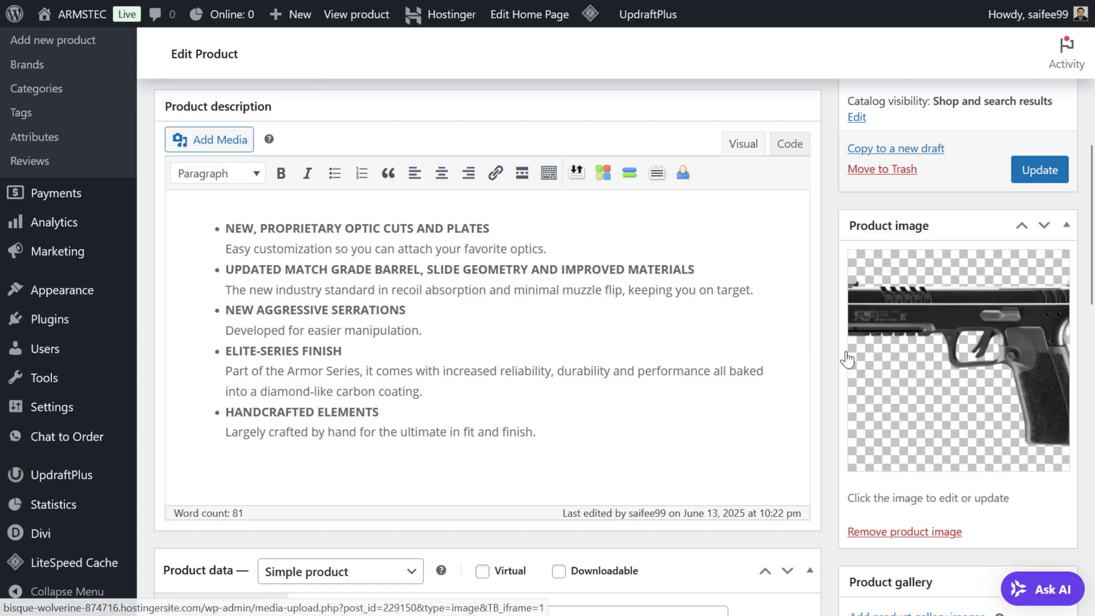
# Add the pistol photo and ARMSCOR.png to the product gallery, and update the published product.
pyautogui.scroll(-4, 849, 360)
pyautogui.click(876, 388)
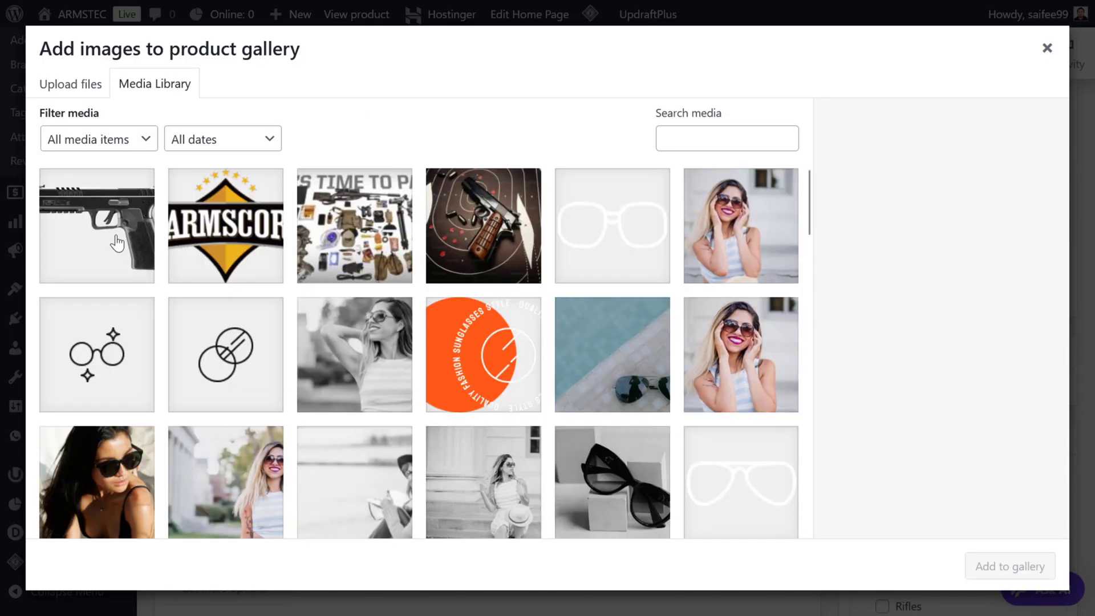
pyautogui.click(111, 237)
pyautogui.click(211, 241)
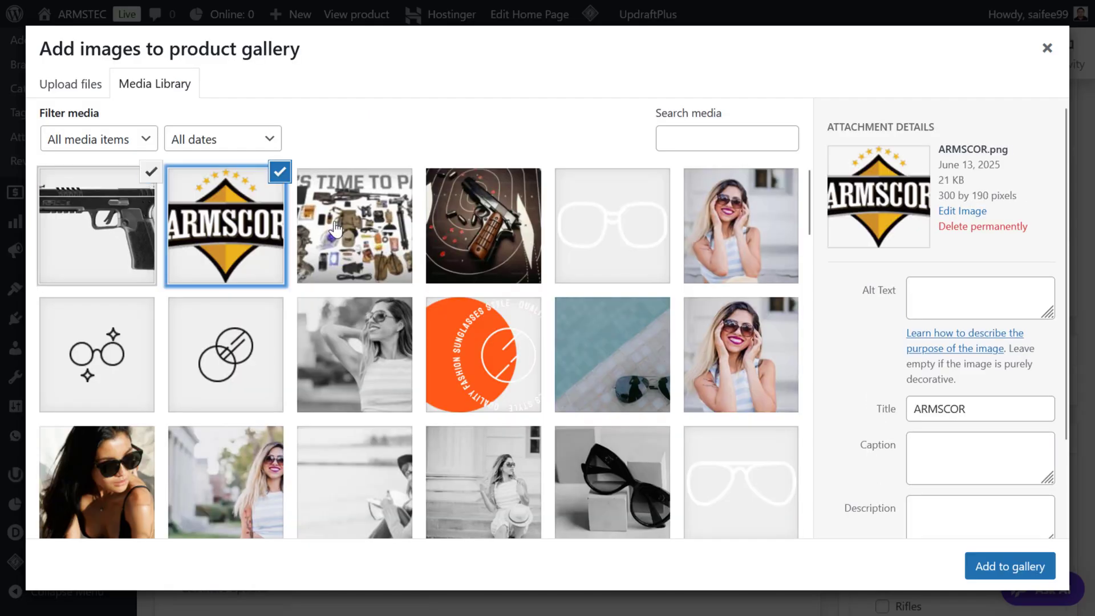
pyautogui.click(972, 568)
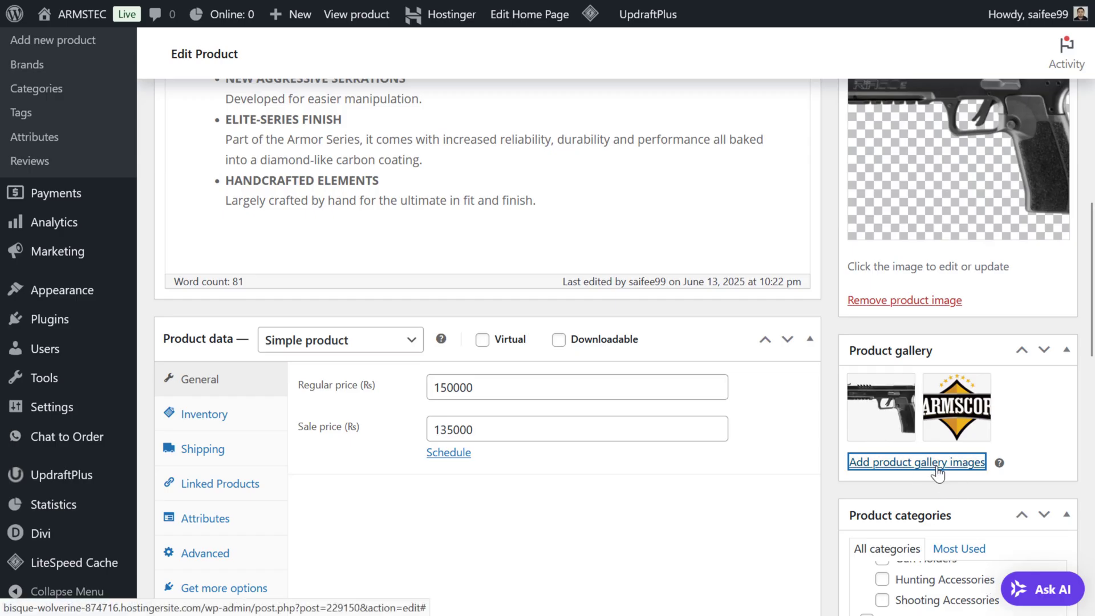
pyautogui.scroll(-5, 937, 473)
pyautogui.scroll(14, 937, 473)
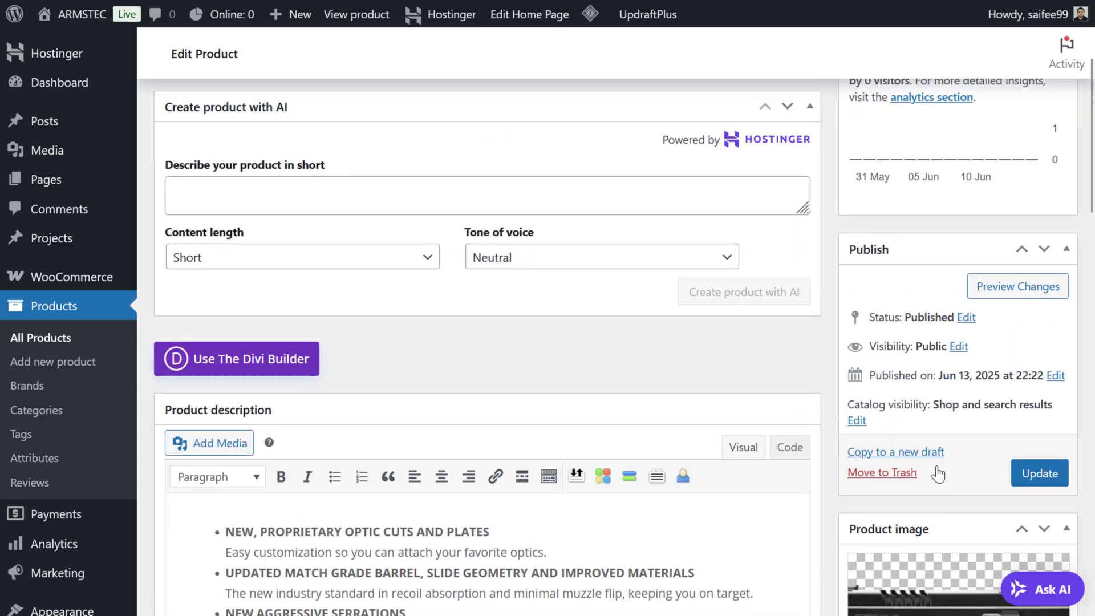
pyautogui.click(1047, 485)
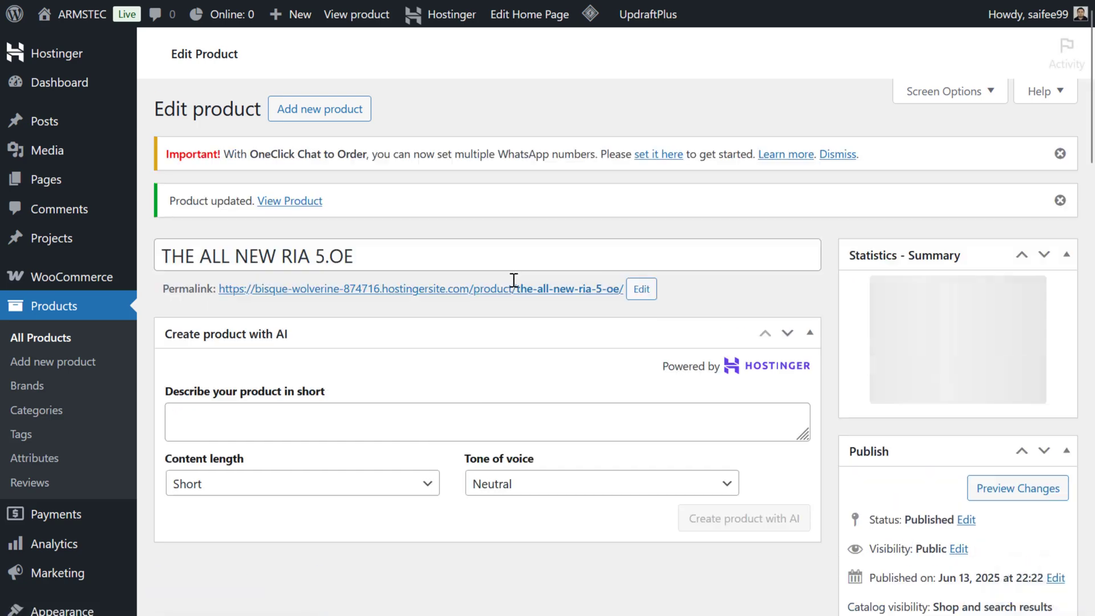
# Open the permalink of THE ALL NEW RIA 5.OE in a new browser tab and switch to that tab.
pyautogui.moveTo(342, 1)
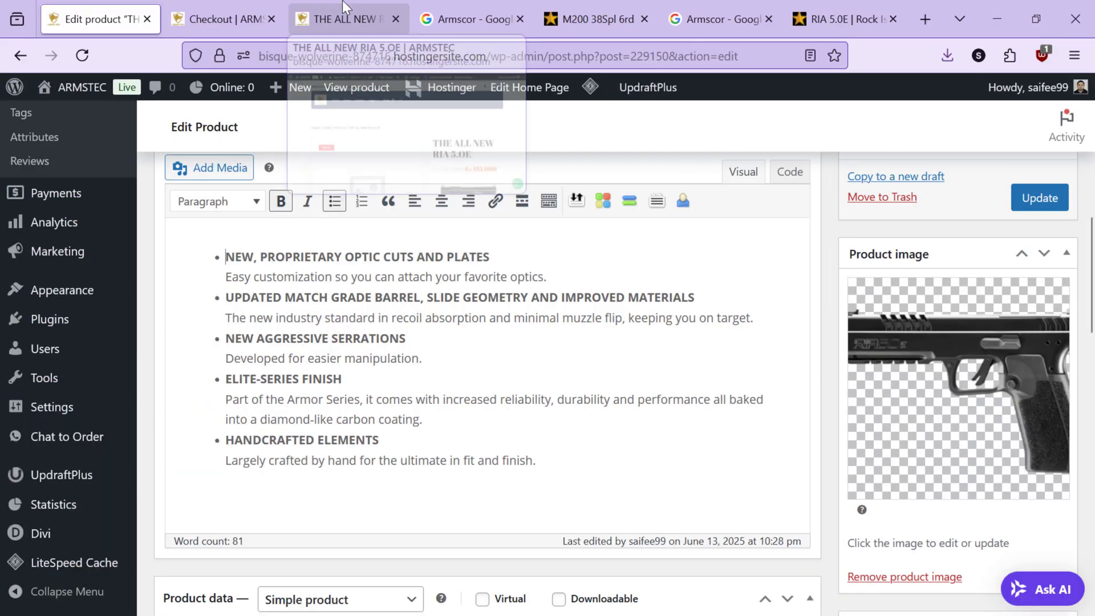
pyautogui.scroll(6, 575, 235)
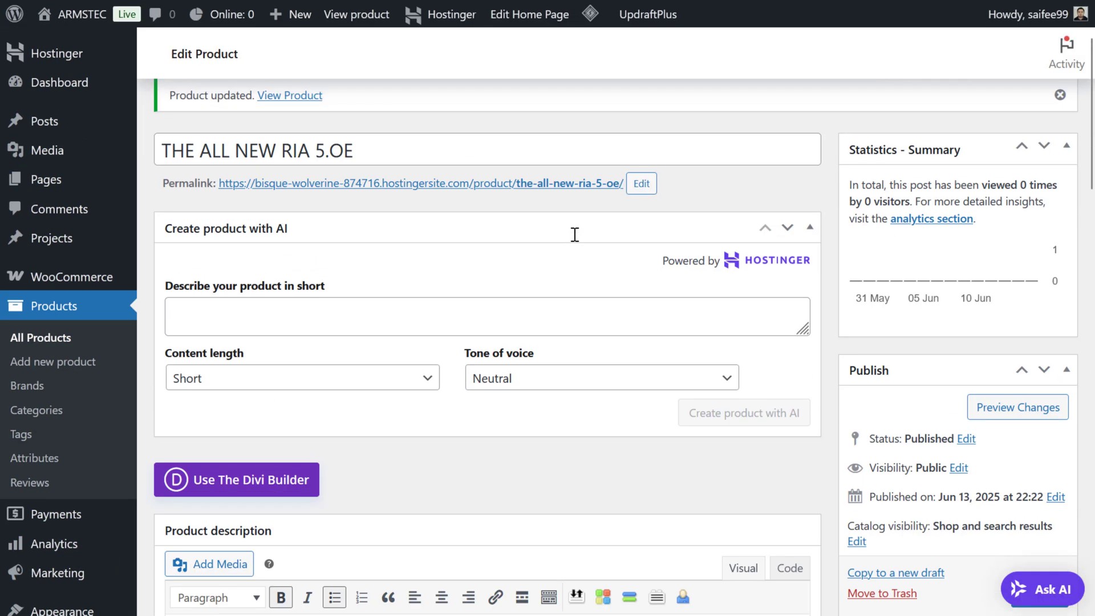
pyautogui.middleClick(560, 190)
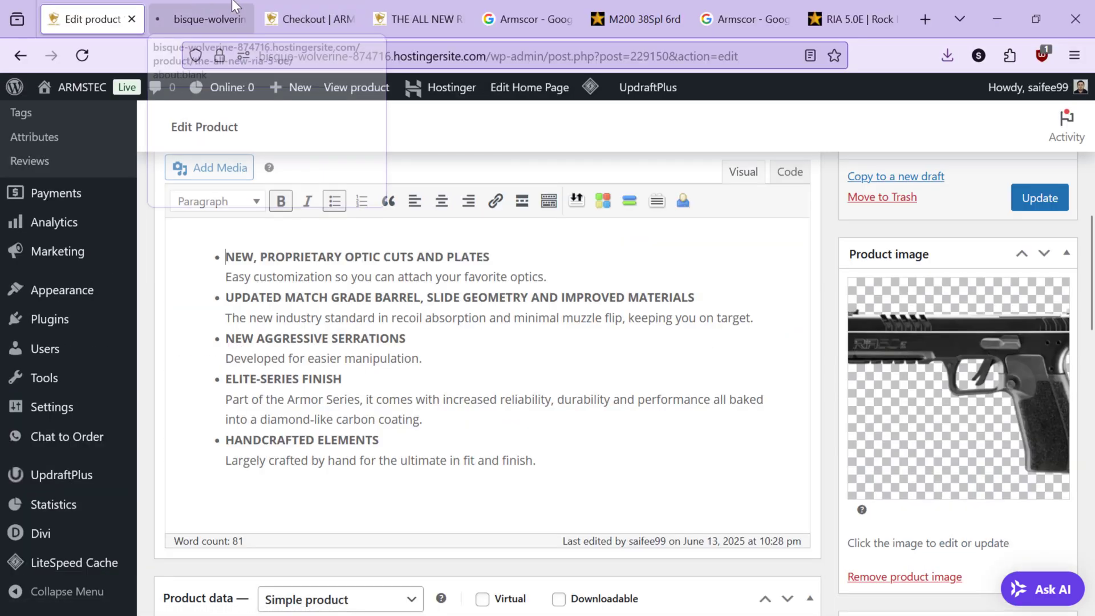
pyautogui.click(236, 6)
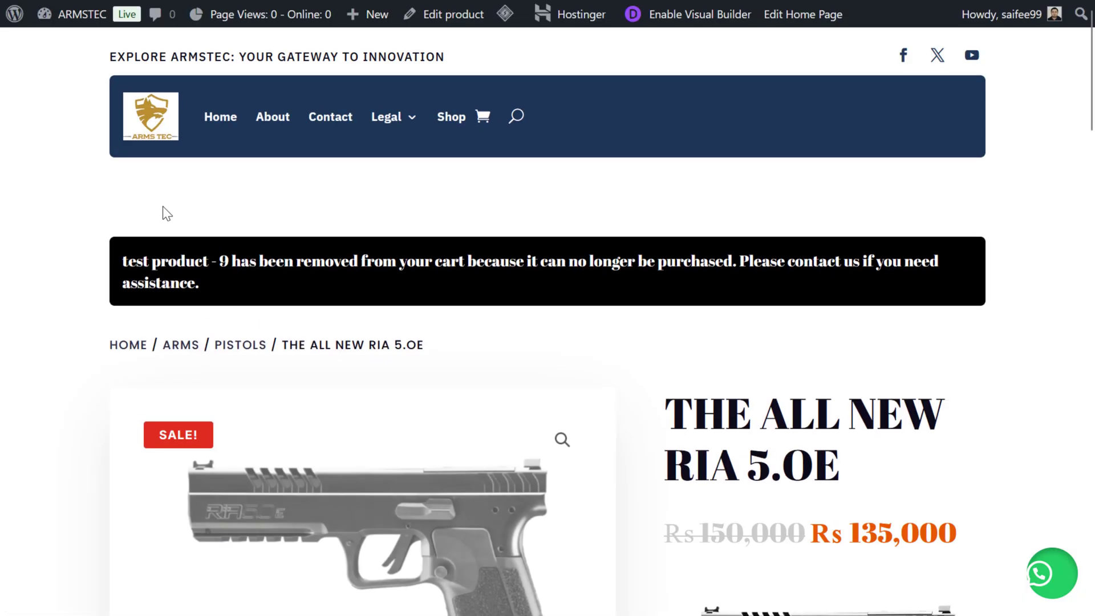
# Review the product page, showing the second pistol image and the ARMSCOR logo from the gallery thumbnails in turn.
pyautogui.scroll(-4, 163, 208)
pyautogui.scroll(-3, 163, 207)
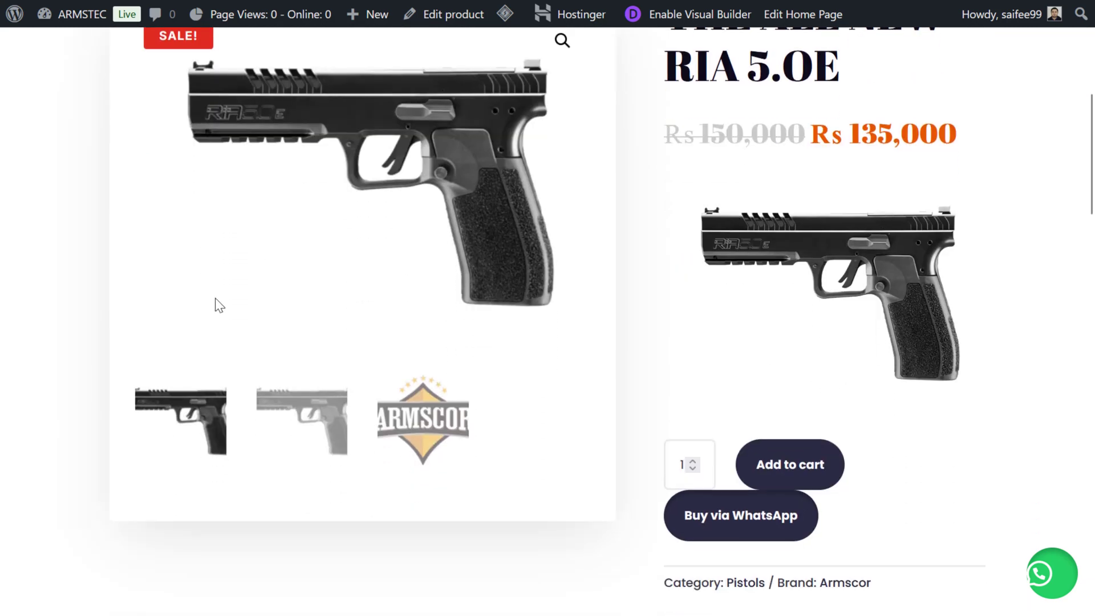
pyautogui.click(268, 391)
pyautogui.click(401, 425)
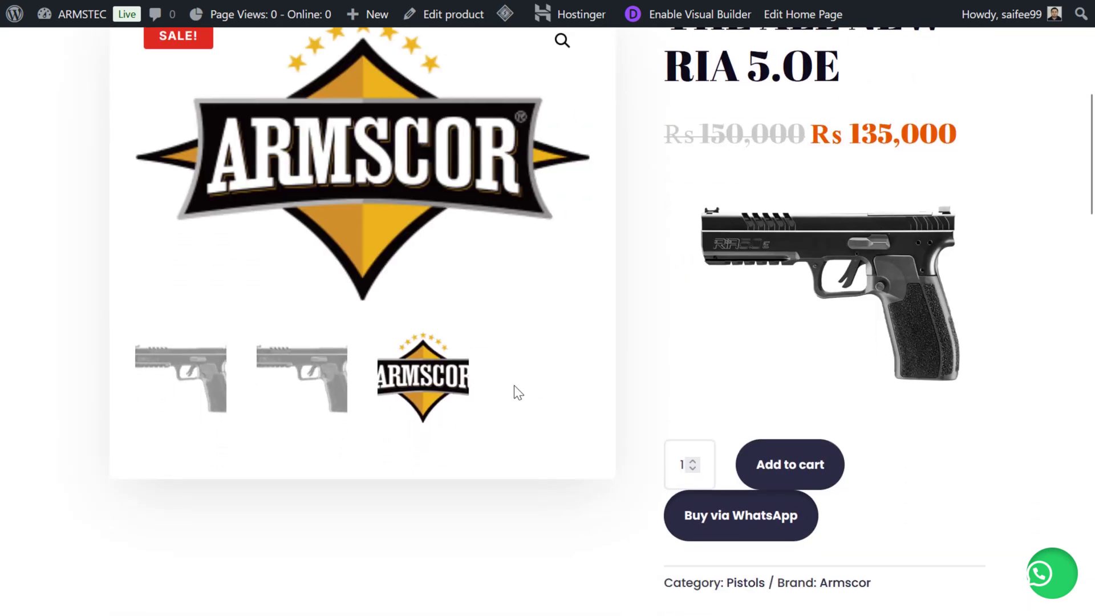
pyautogui.scroll(3, 514, 385)
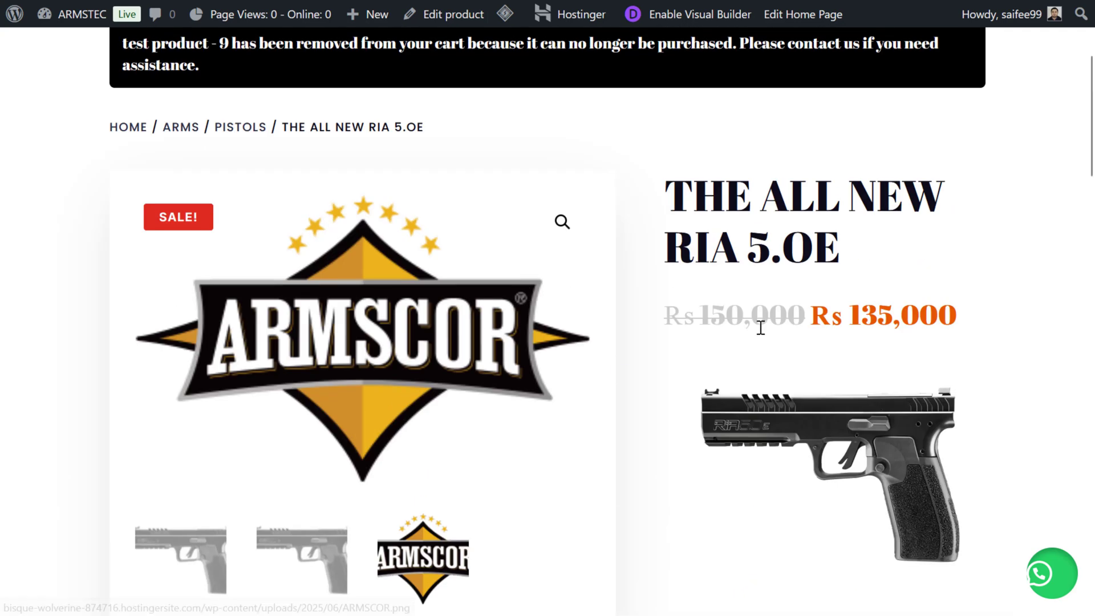
pyautogui.scroll(3, 758, 331)
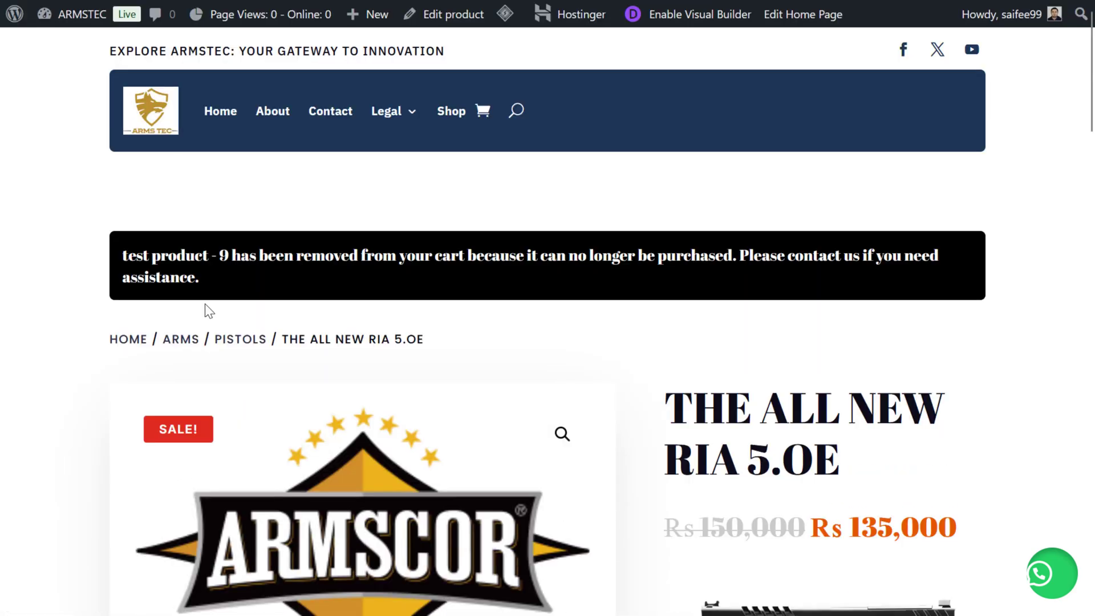
pyautogui.moveTo(136, 2)
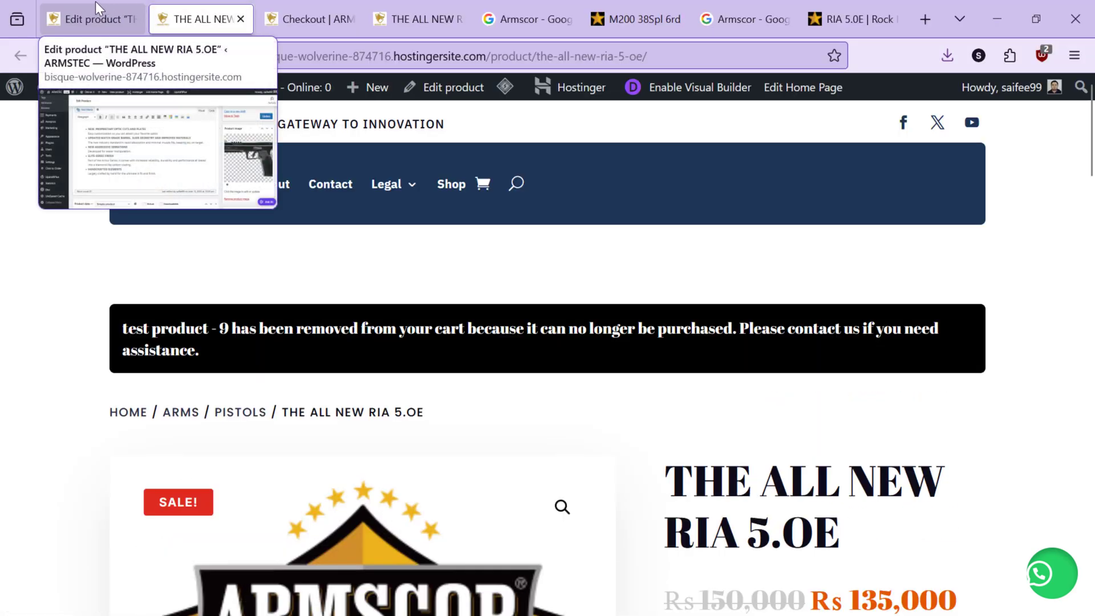